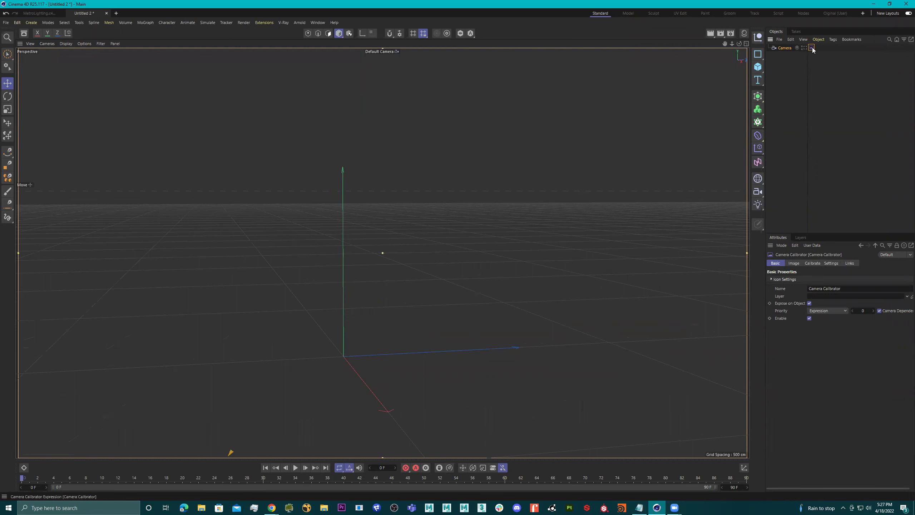
# - Load the Backplates JPG from the ABCD folder into the Camera Calibrator and scale it to show the full image
pyautogui.click(794, 264)
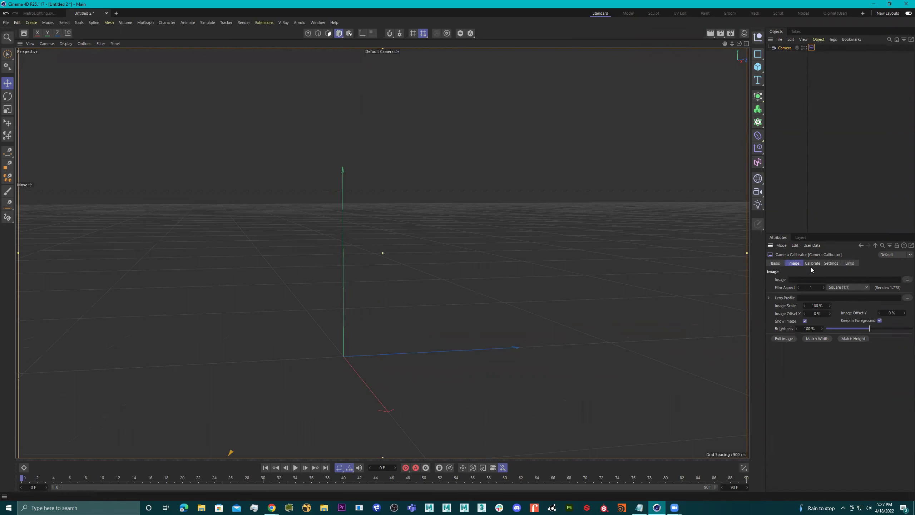
pyautogui.click(907, 280)
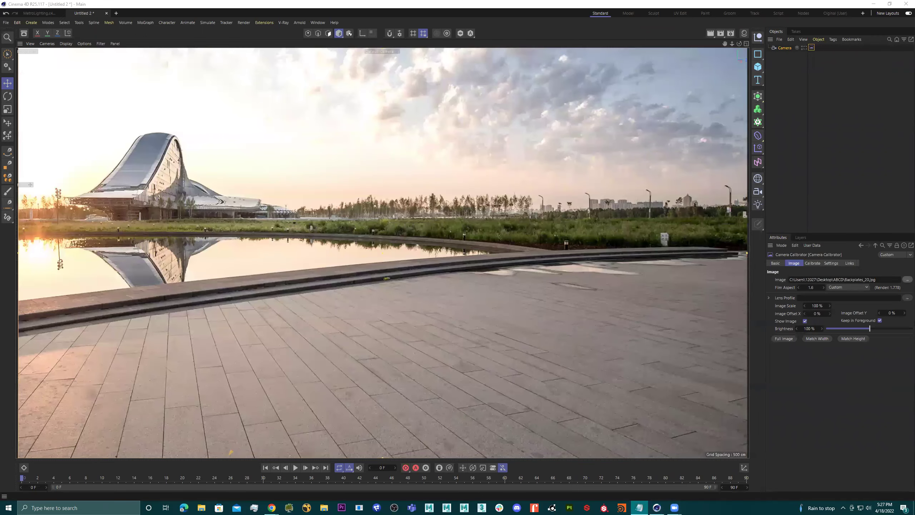
pyautogui.click(782, 338)
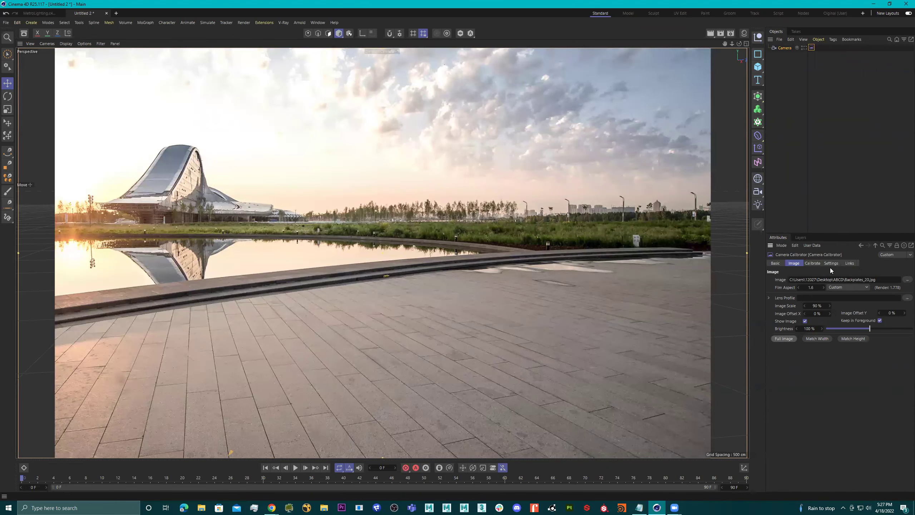
# - Add a calibration grid and align its four corners with the paving joints in the plaza foreground
pyautogui.click(817, 263)
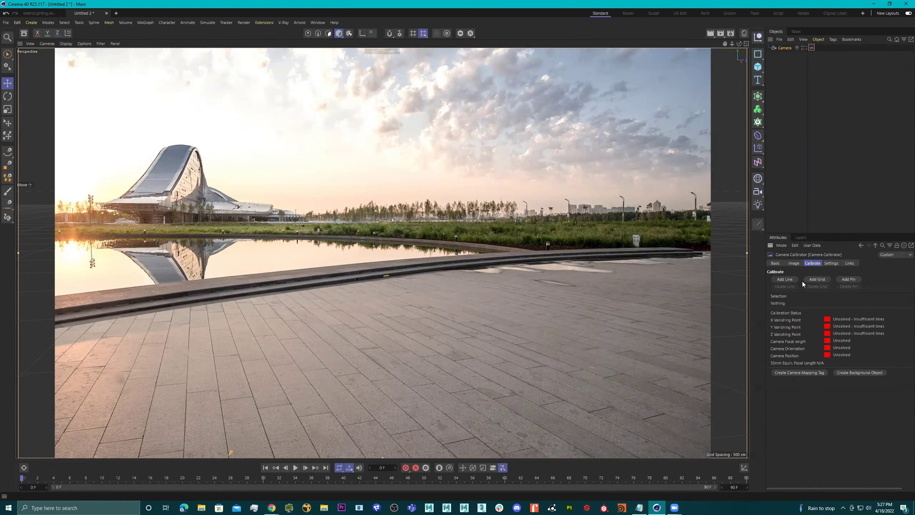
pyautogui.click(816, 281)
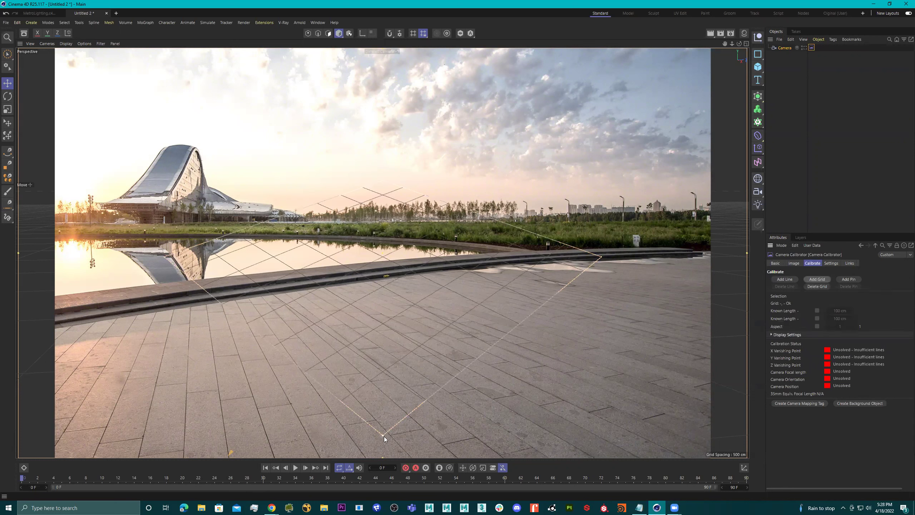
pyautogui.moveTo(381, 436); pyautogui.dragTo(342, 424)
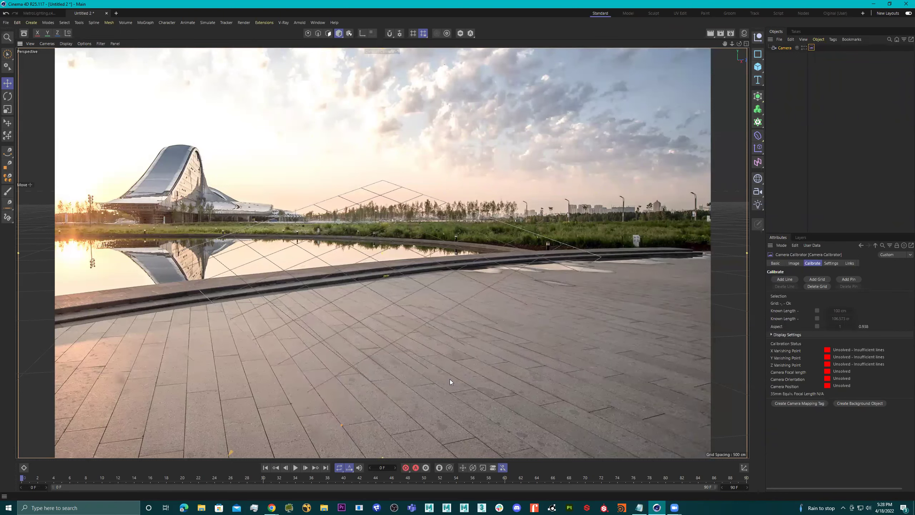
pyautogui.moveTo(165, 254); pyautogui.dragTo(254, 305)
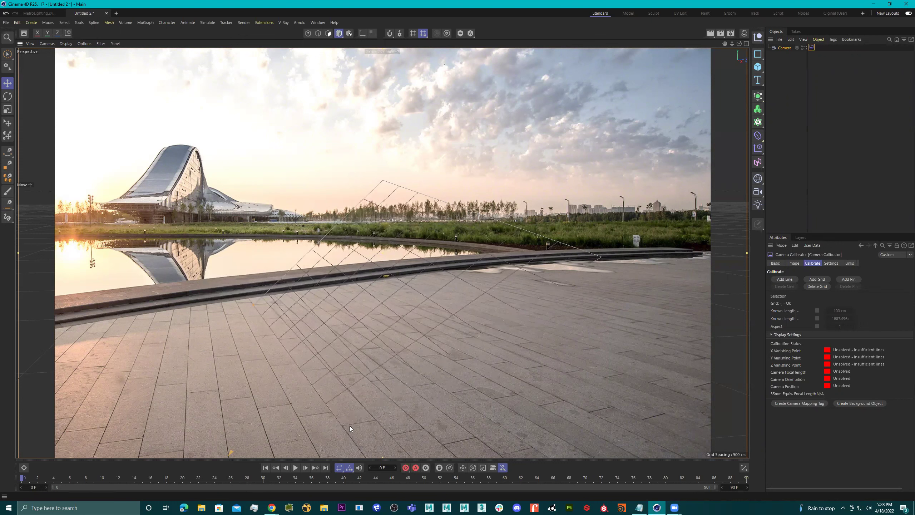
pyautogui.moveTo(601, 257); pyautogui.dragTo(623, 373)
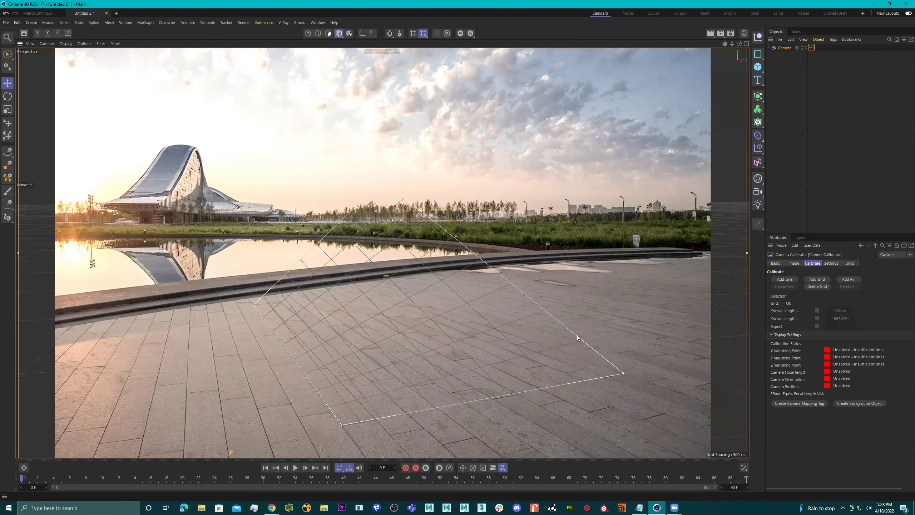
pyautogui.moveTo(382, 180); pyautogui.dragTo(400, 295)
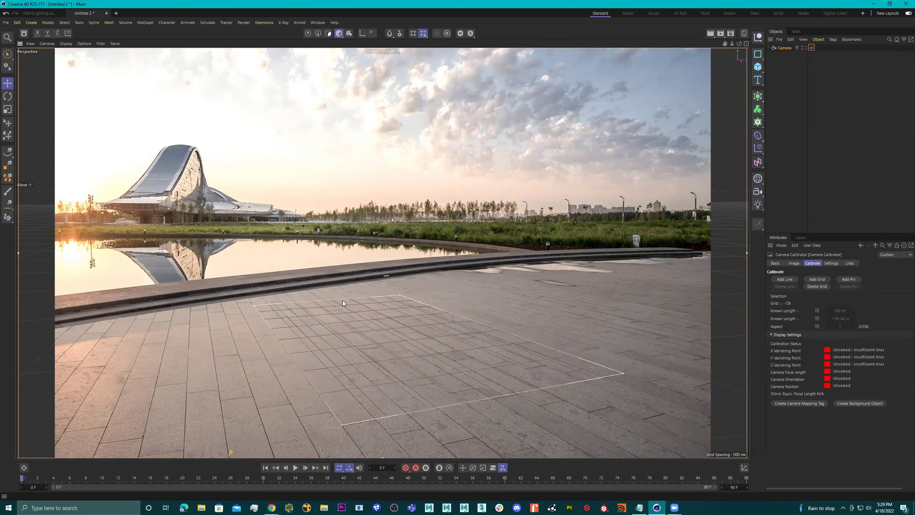
pyautogui.moveTo(400, 295)
pyautogui.mouseDown()
pyautogui.moveTo(392, 292)
pyautogui.moveTo(399, 295)
pyautogui.mouseUp()
# - Assign the calibration grid's two line directions to the X and Z axes
pyautogui.click(611, 334)
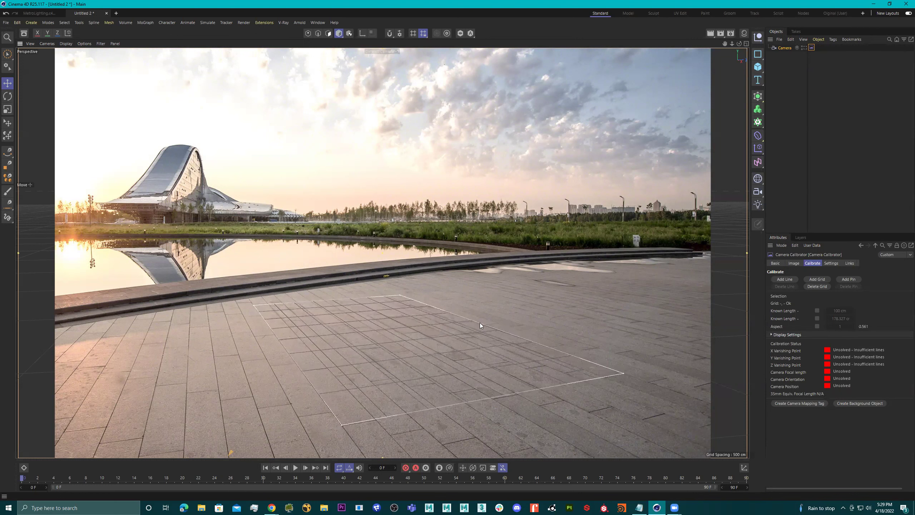
pyautogui.click(486, 397)
pyautogui.click(483, 325)
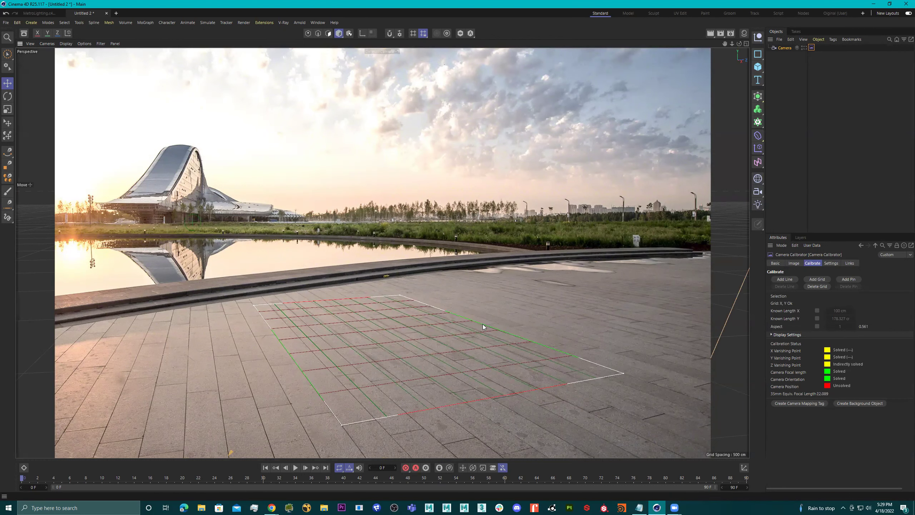
pyautogui.click(483, 324)
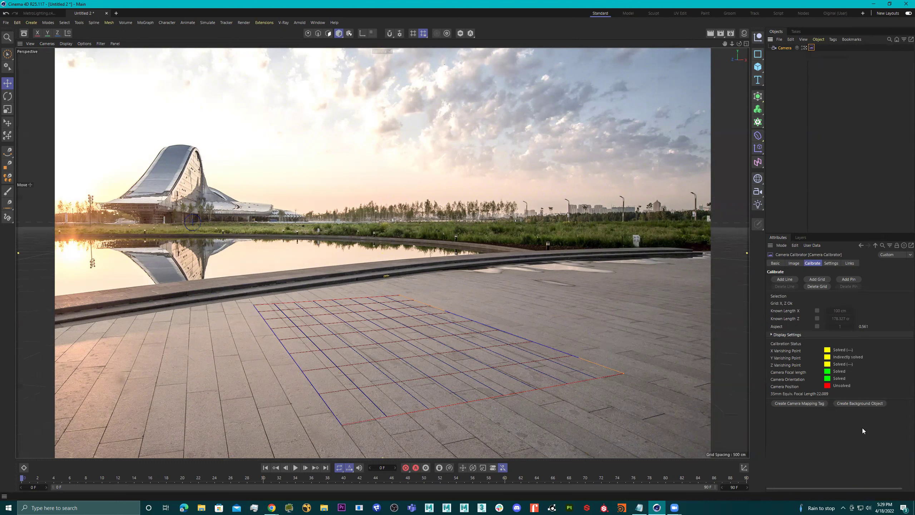
# - Create a background object from the calibrated image and add a Protection tag to the camera
pyautogui.click(862, 403)
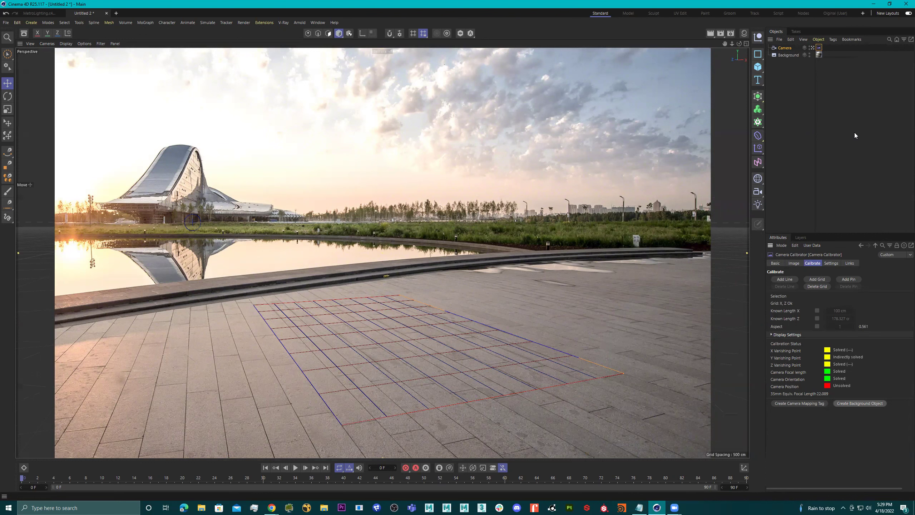
pyautogui.rightClick(785, 47)
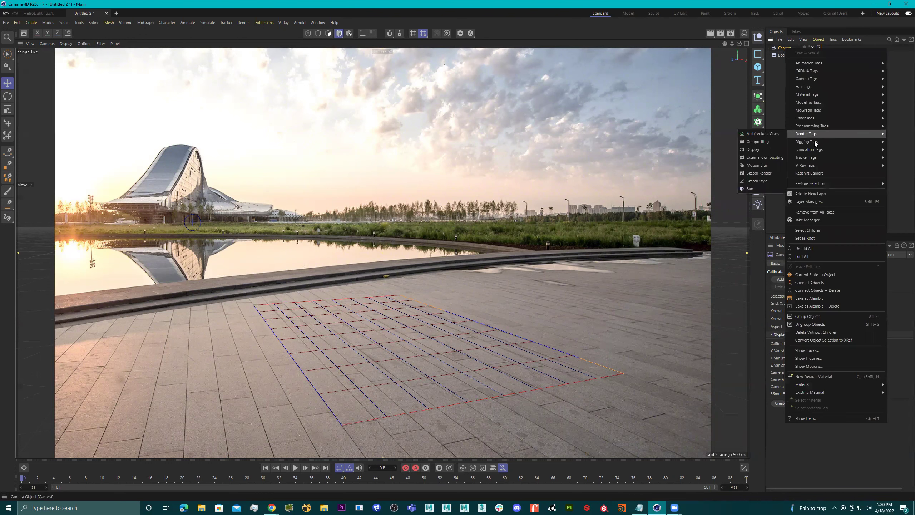
pyautogui.moveTo(814, 142)
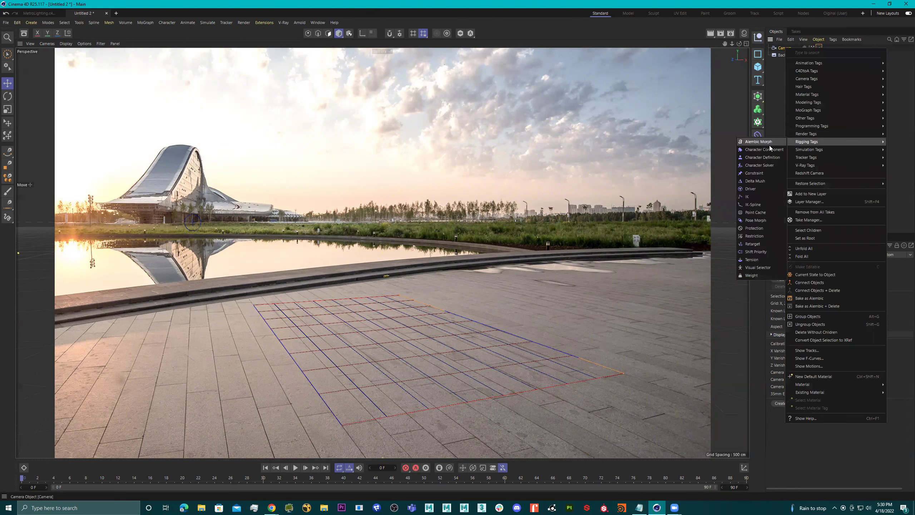
pyautogui.click(764, 228)
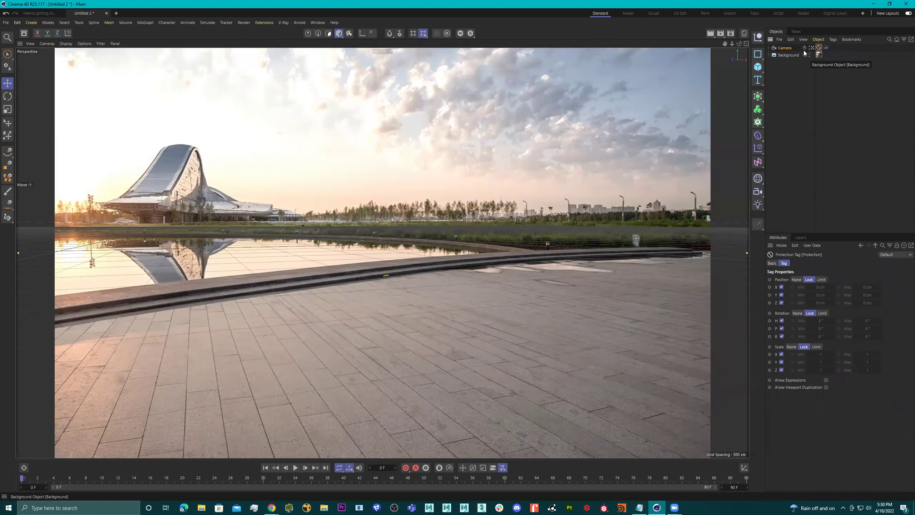
# - Import the car model from its FBX file using the default import settings
pyautogui.middleClick(662, 92)
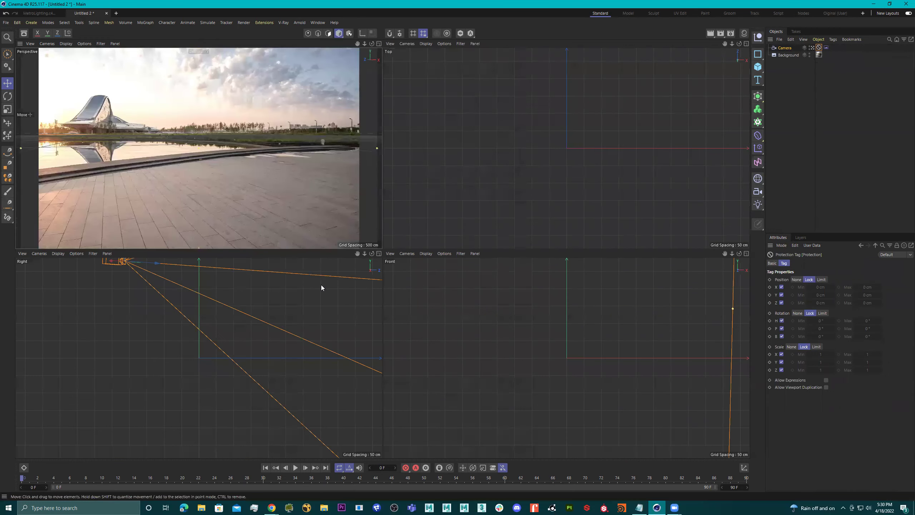
pyautogui.middleClick(273, 321)
pyautogui.scroll(-6, 382, 297)
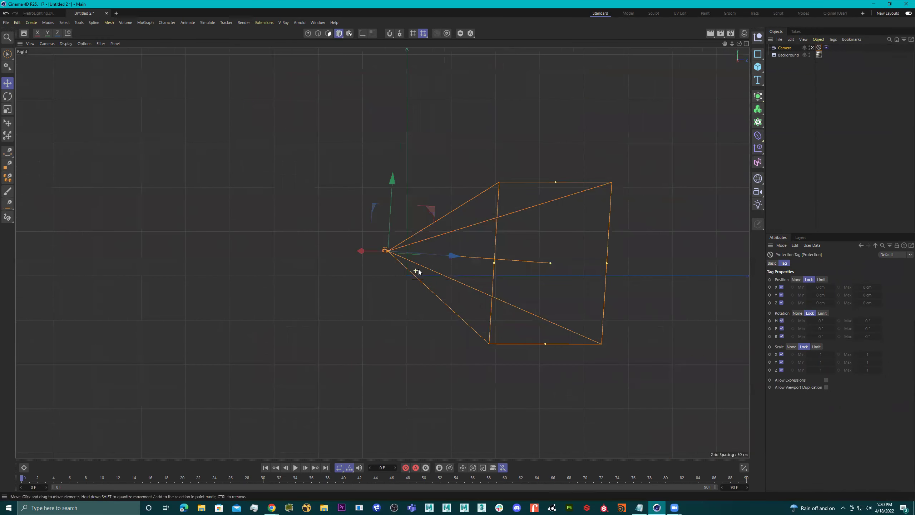
pyautogui.keyDown('alt'); pyautogui.moveTo(483, 271); pyautogui.dragTo(413, 288, button='middle'); pyautogui.keyUp('alt')
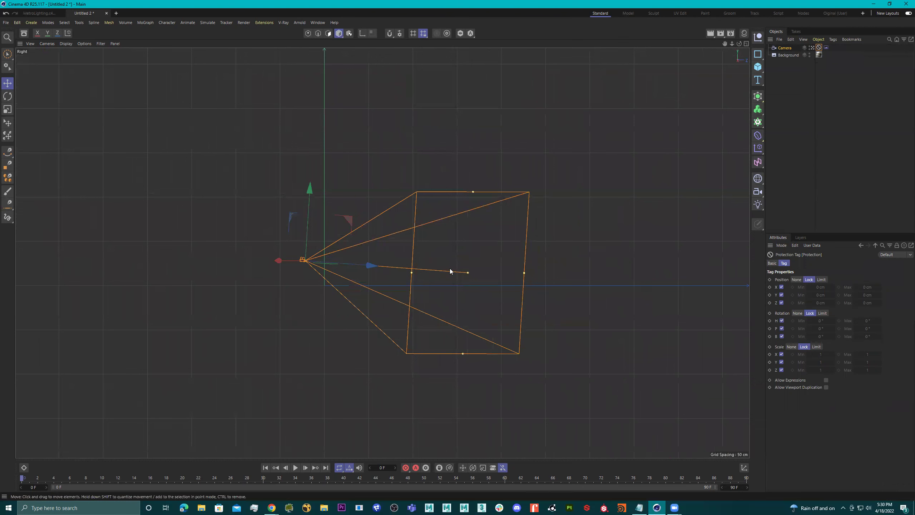
pyautogui.keyDown('alt'); pyautogui.moveTo(591, 283); pyautogui.dragTo(520, 300, button='middle'); pyautogui.keyUp('alt')
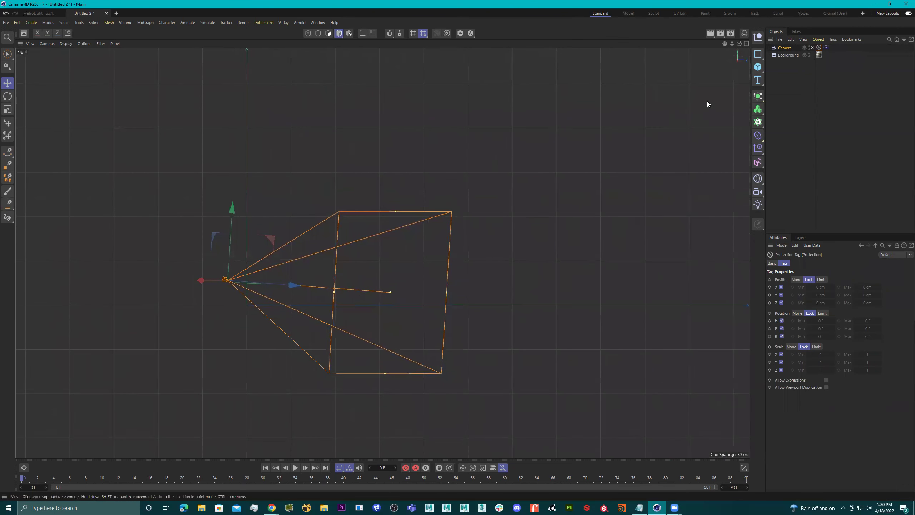
pyautogui.click(780, 39)
pyautogui.press('Escape')
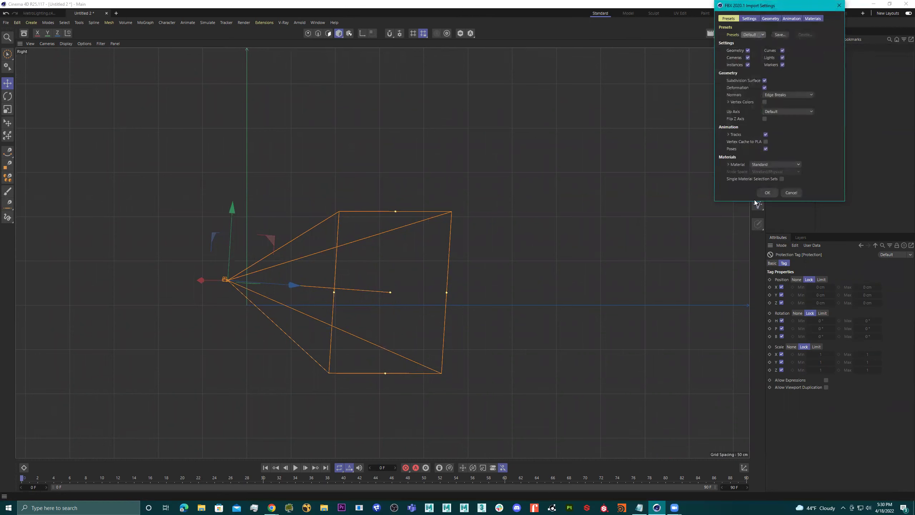
pyautogui.click(772, 194)
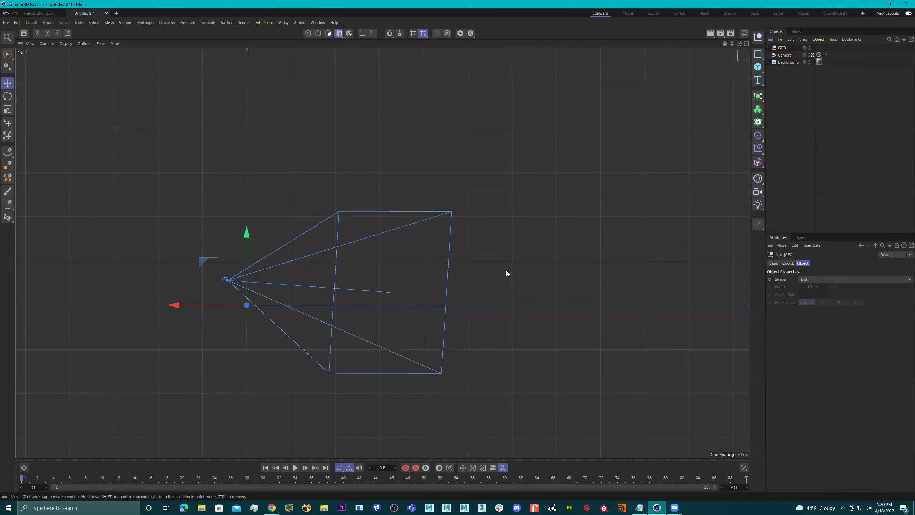
# - Scale up the imported GEO car model uniformly in the Top view, to a visible size beside the camera
pyautogui.middleClick(343, 260)
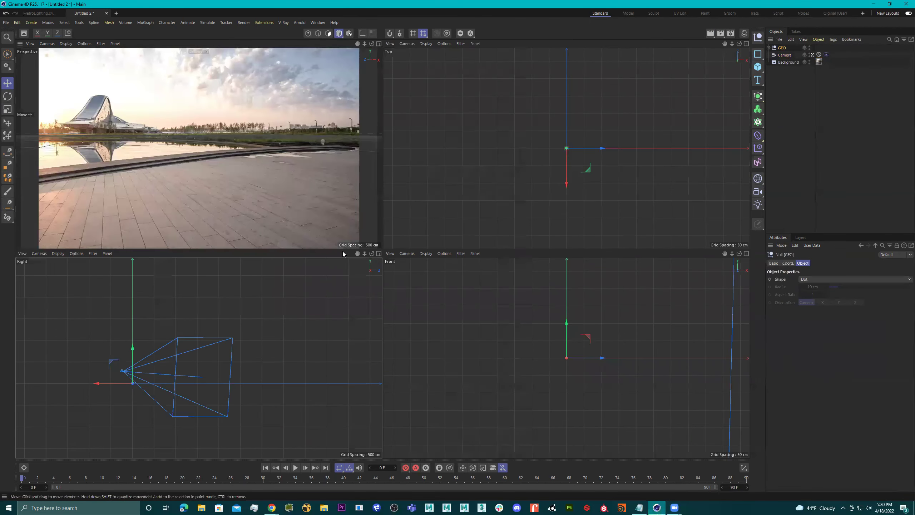
pyautogui.middleClick(568, 186)
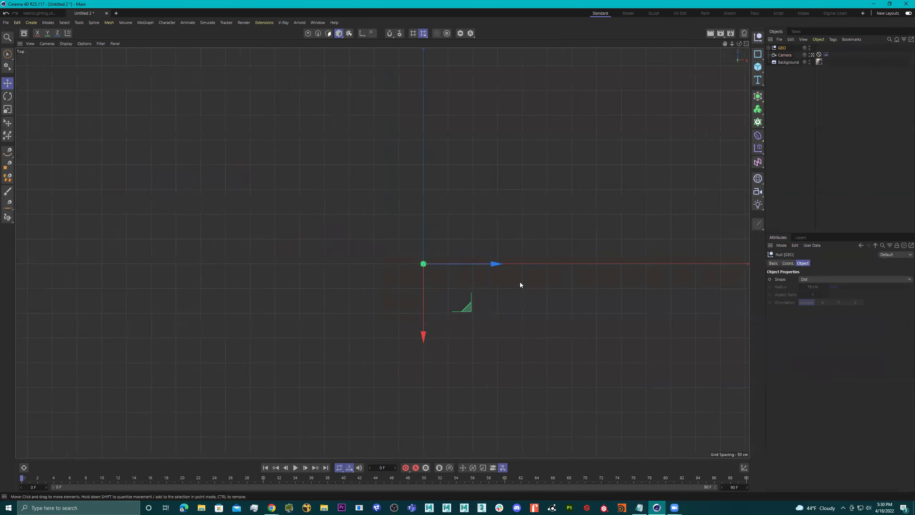
pyautogui.keyDown('alt'); pyautogui.moveTo(541, 279); pyautogui.dragTo(398, 319, button='middle'); pyautogui.keyUp('alt')
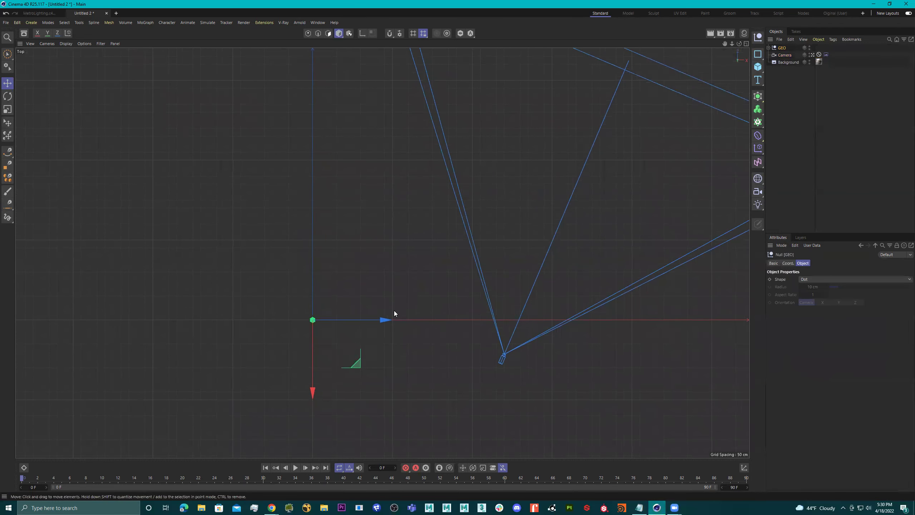
pyautogui.press('t')
pyautogui.moveTo(291, 267); pyautogui.dragTo(724, 313)
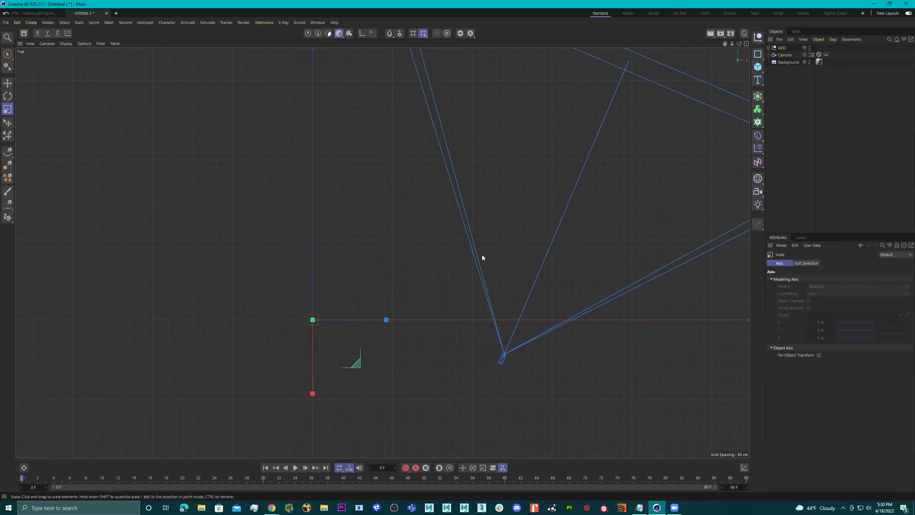
pyautogui.moveTo(504, 257); pyautogui.dragTo(678, 265)
pyautogui.moveTo(168, 218); pyautogui.dragTo(265, 271)
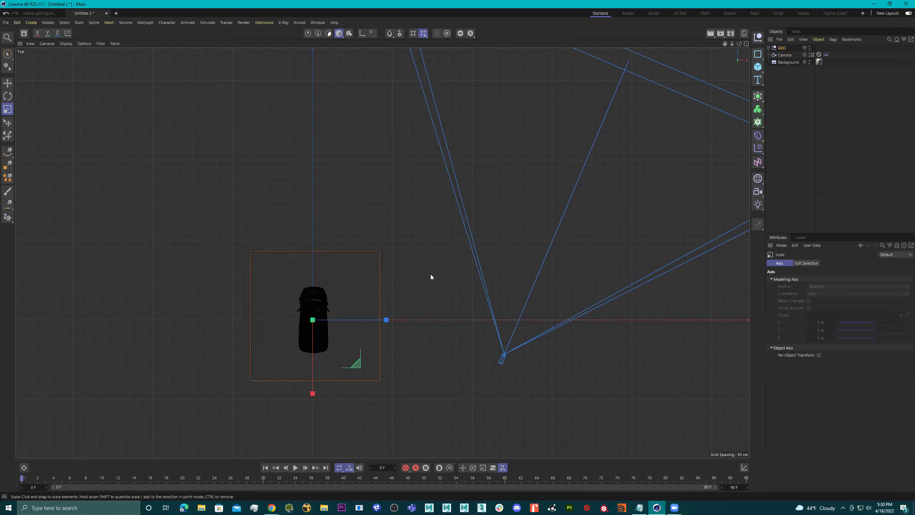
# - Move the car in the Top view into the camera's field of view, at the far end of its centre line
pyautogui.scroll(-8, 437, 278)
pyautogui.press('e')
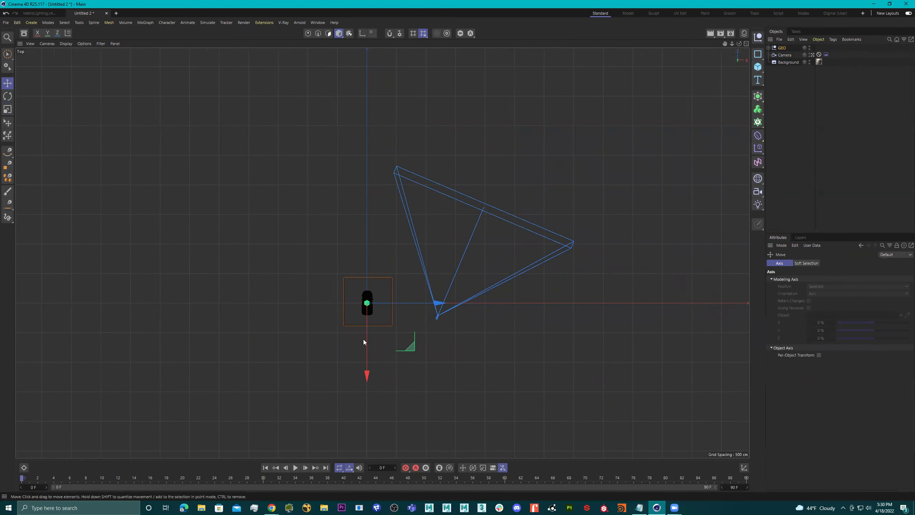
pyautogui.moveTo(408, 353); pyautogui.dragTo(524, 265)
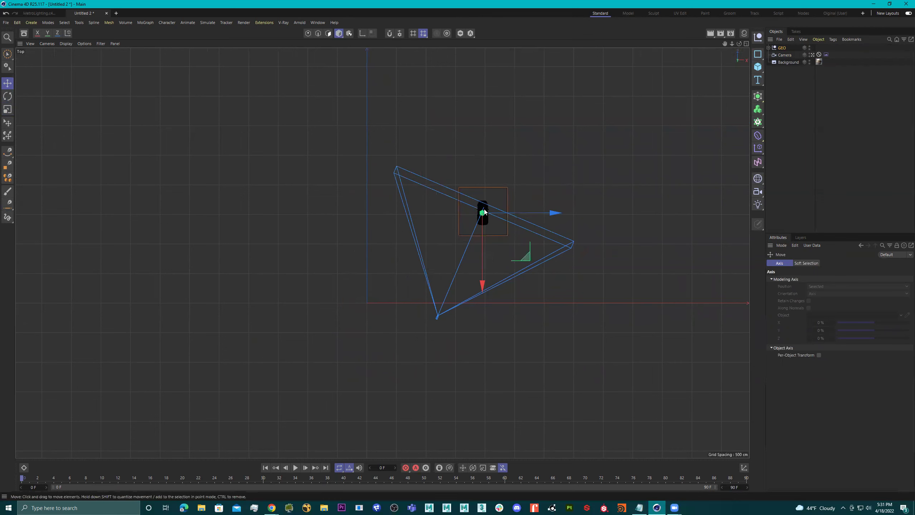
# - Fine-tune the car's position within the camera's field of view using the Front and Right views
pyautogui.middleClick(540, 297)
pyautogui.middleClick(573, 343)
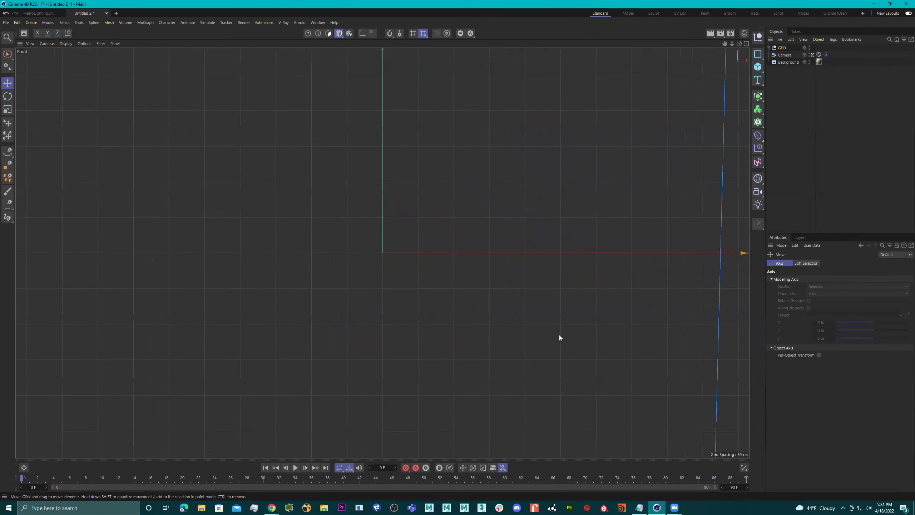
pyautogui.scroll(-2, 570, 325)
pyautogui.moveTo(580, 311); pyautogui.dragTo(484, 311, button='middle')
pyautogui.moveTo(603, 309); pyautogui.dragTo(614, 310)
pyautogui.middleClick(455, 324)
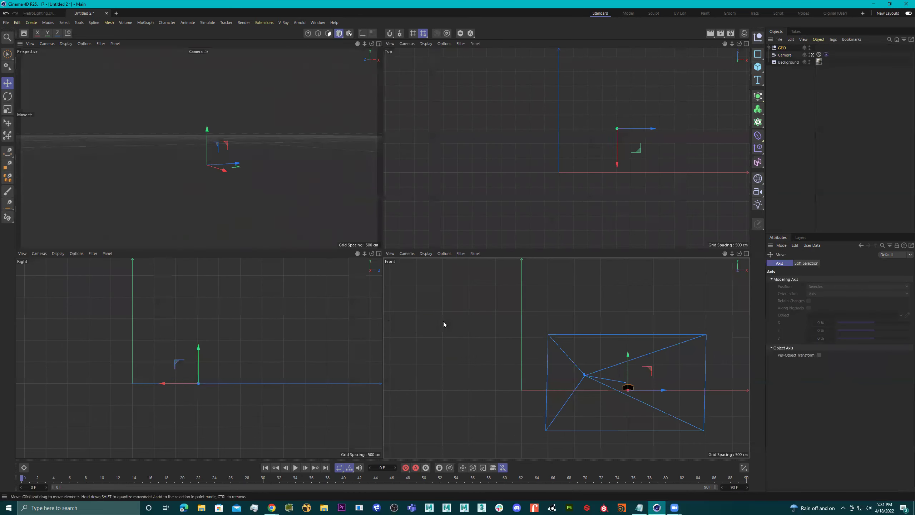
pyautogui.scroll(3, 241, 331)
pyautogui.scroll(-2, 282, 337)
pyautogui.moveTo(283, 337)
pyautogui.mouseDown(button='middle')
pyautogui.moveTo(333, 368)
pyautogui.moveTo(287, 335)
pyautogui.mouseUp(button='middle')
pyautogui.scroll(4, 351, 354)
pyautogui.moveTo(220, 342); pyautogui.dragTo(239, 344)
pyautogui.middleClick(269, 183)
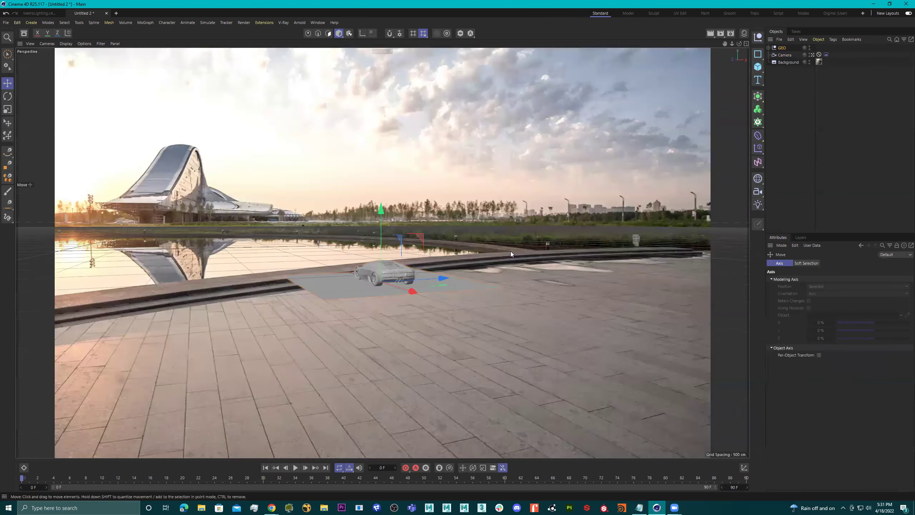
# - Reposition the car on the paving nearer the camera and scale it up uniformly to suit the backplate
pyautogui.moveTo(412, 292); pyautogui.dragTo(512, 353)
pyautogui.moveTo(538, 315); pyautogui.dragTo(456, 331)
pyautogui.press('r')
pyautogui.press('t')
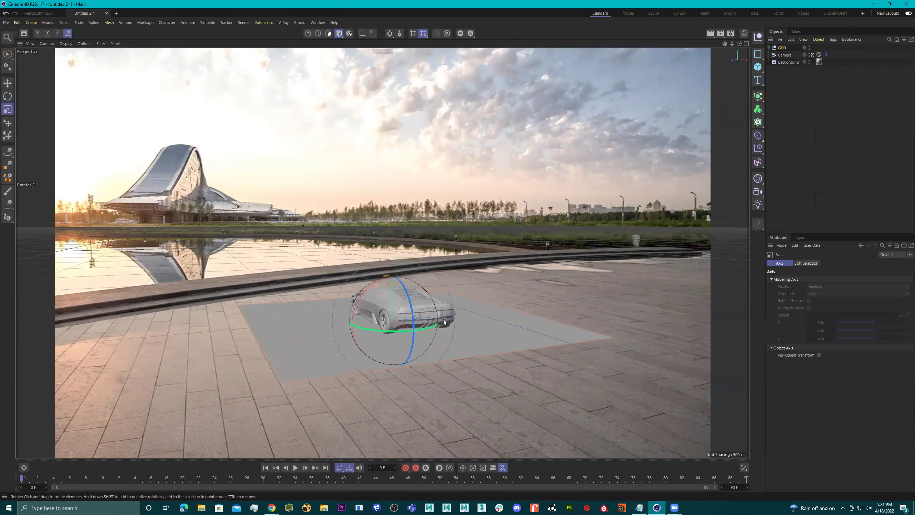
pyautogui.moveTo(437, 286); pyautogui.dragTo(698, 348)
pyautogui.press('e')
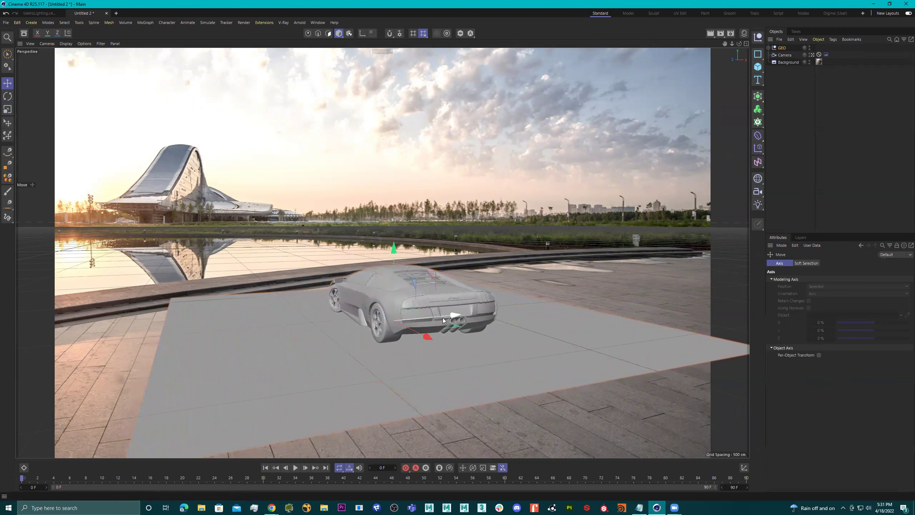
pyautogui.moveTo(443, 317); pyautogui.dragTo(451, 349)
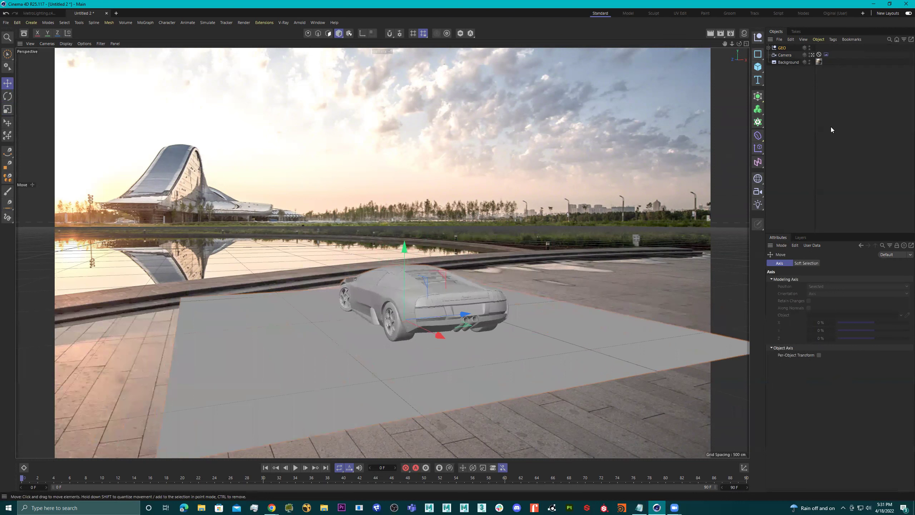
# - Expand the GEO group and test-render the scene in the Picture Viewer to check the floor plane against the backplate
pyautogui.click(769, 48)
pyautogui.click(792, 62)
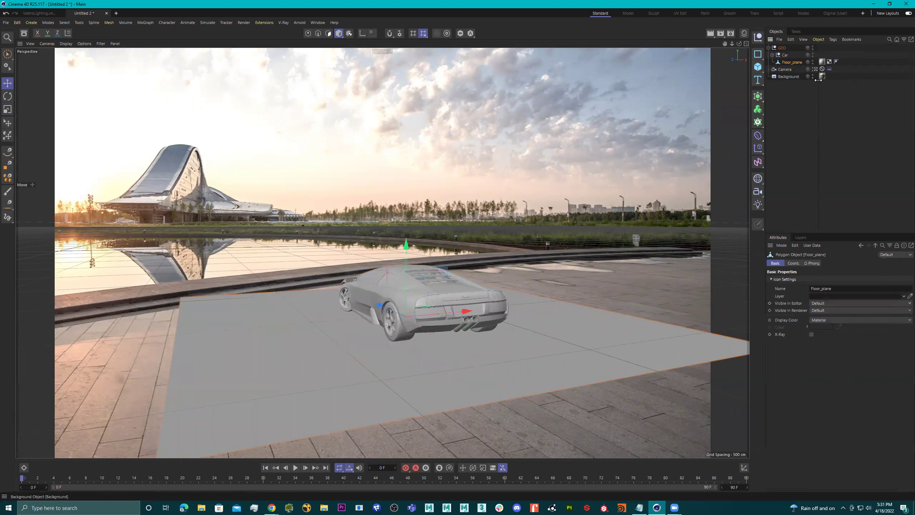
pyautogui.click(788, 77)
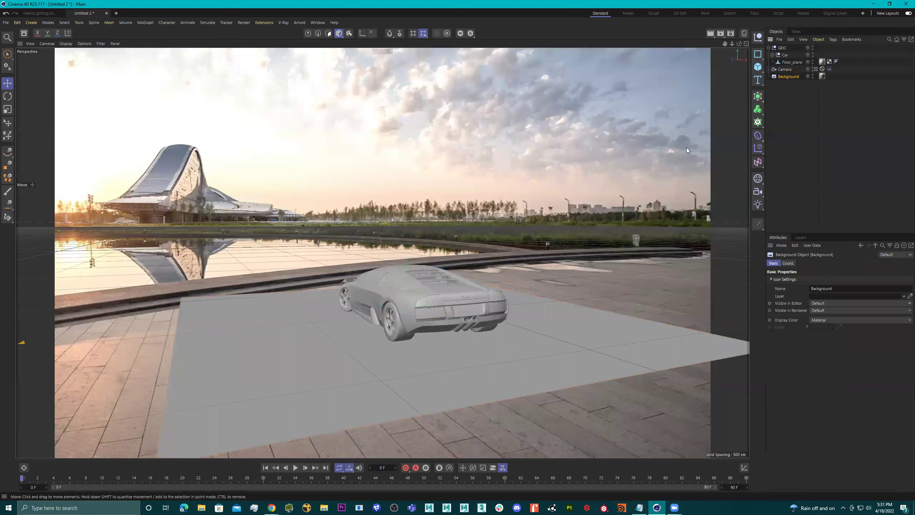
pyautogui.click(721, 34)
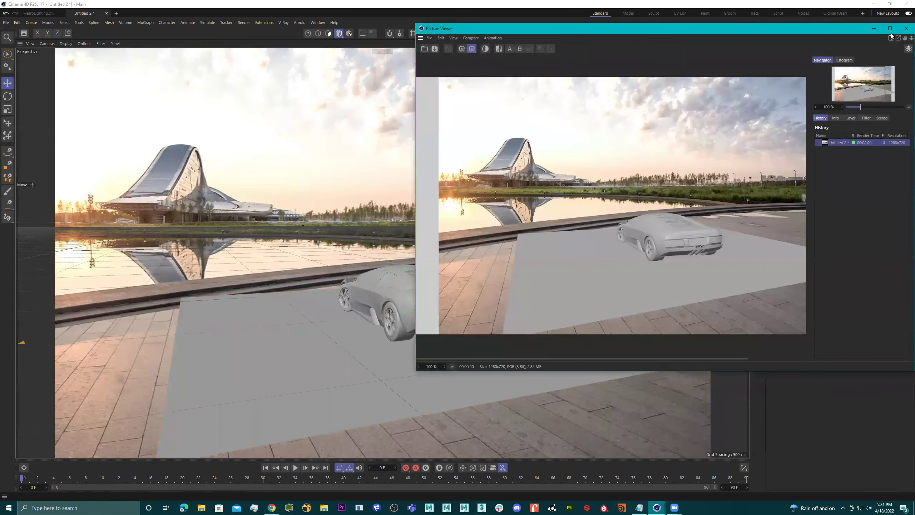
pyautogui.click(906, 29)
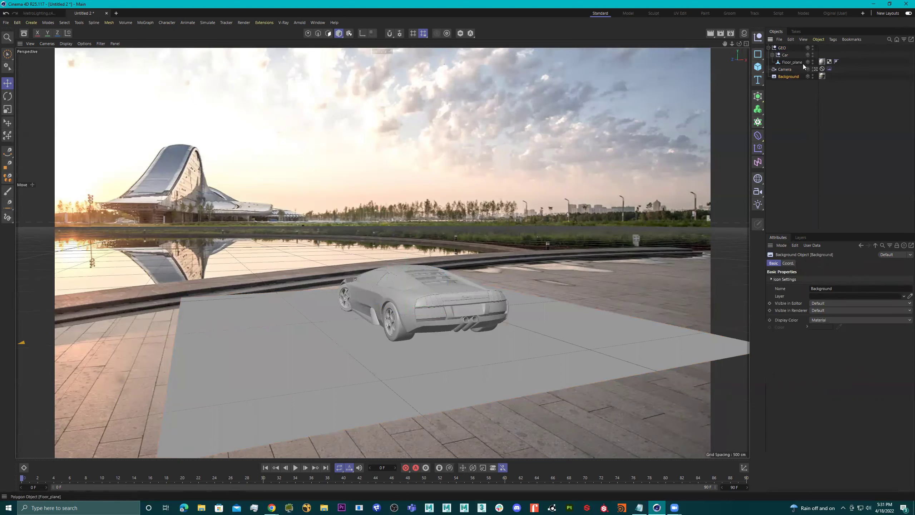
# - Replace Floor_plane's Floor material with a copy of the Background's Backplates_20 material tag and test-render the result
pyautogui.click(823, 62)
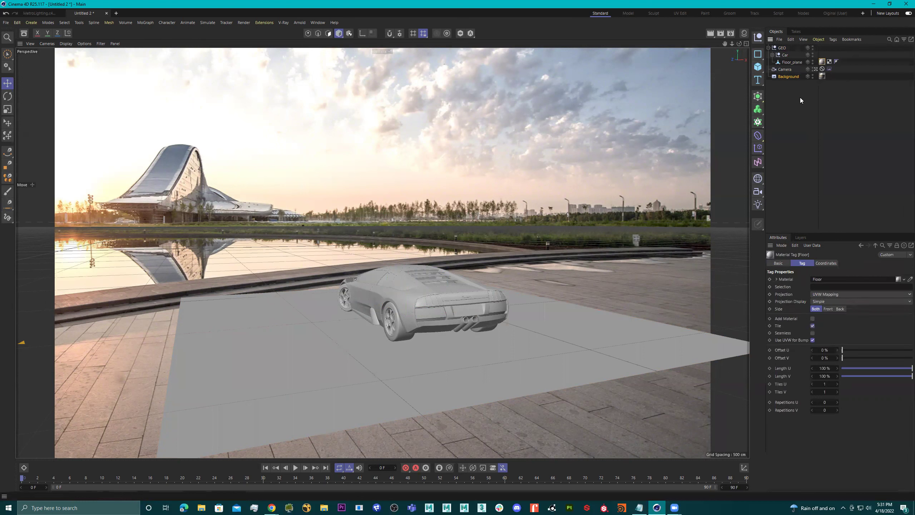
pyautogui.press('Delete')
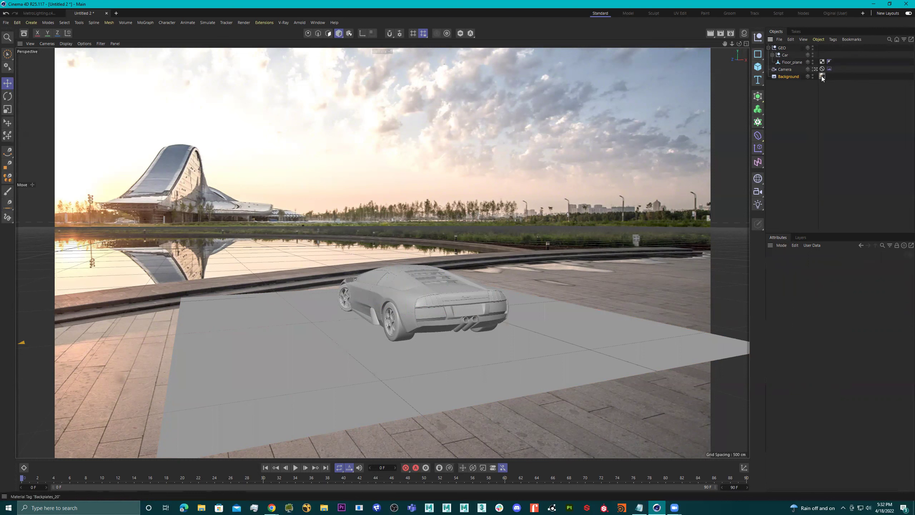
pyautogui.keyDown('ctrl'); pyautogui.moveTo(839, 62); pyautogui.dragTo(837, 62); pyautogui.keyUp('ctrl')
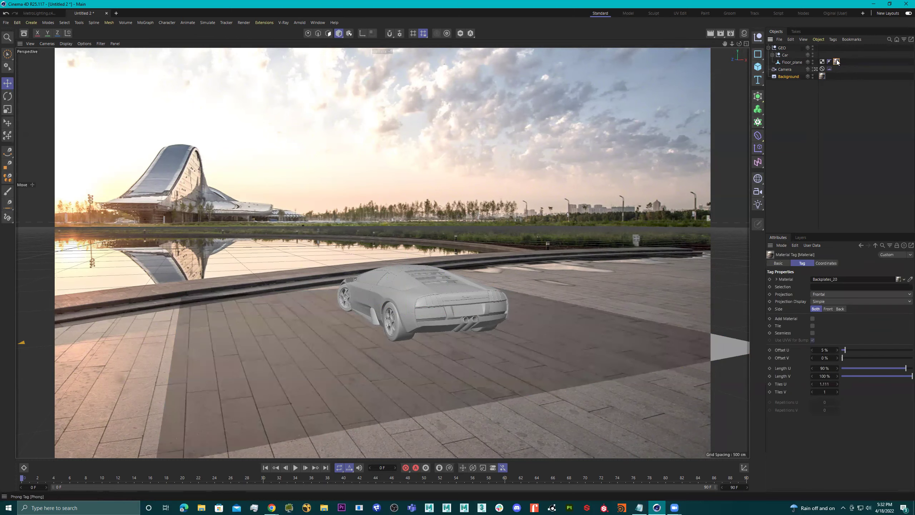
pyautogui.click(721, 32)
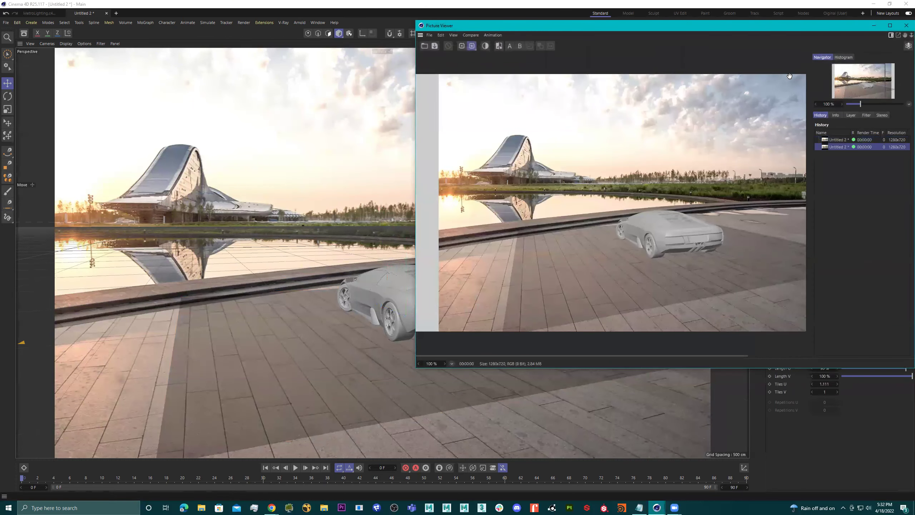
pyautogui.click(907, 25)
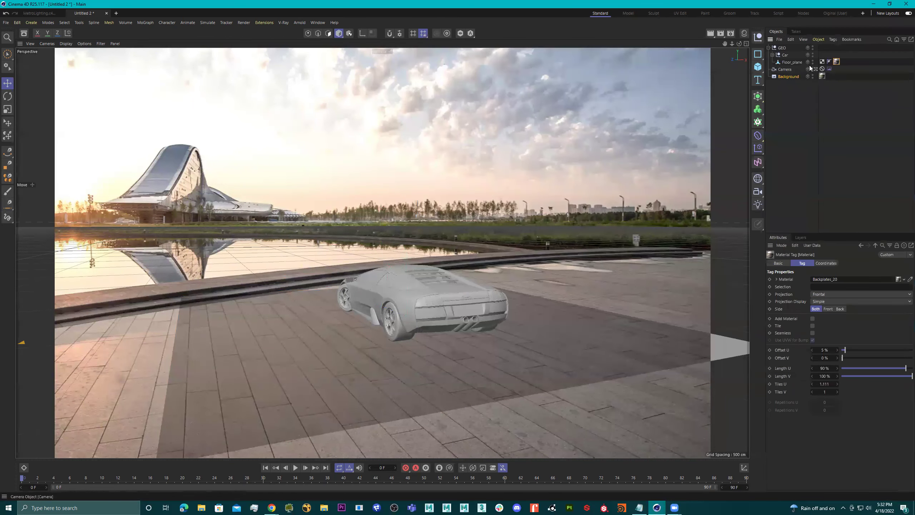
# - Add a Compositing tag to Floor_plane with Compositing Background enabled and test-render the blend with the photo
pyautogui.rightClick(792, 62)
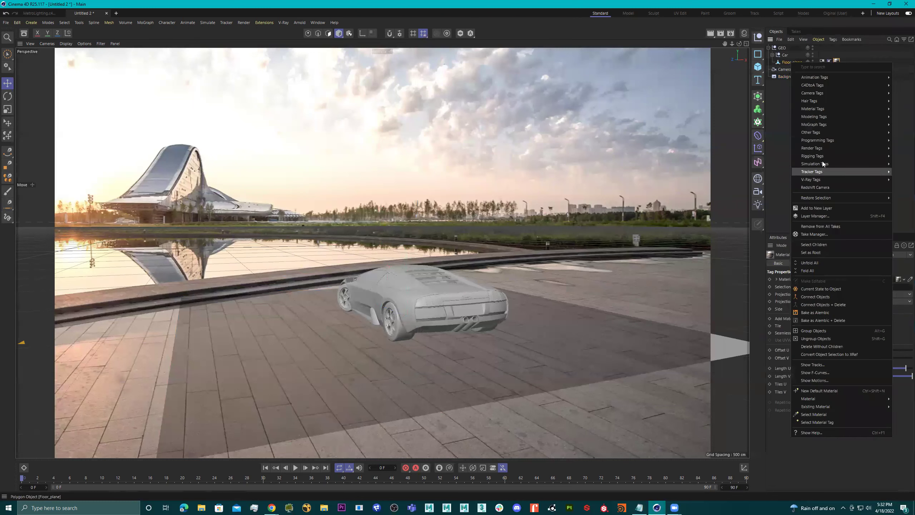
pyautogui.moveTo(821, 148)
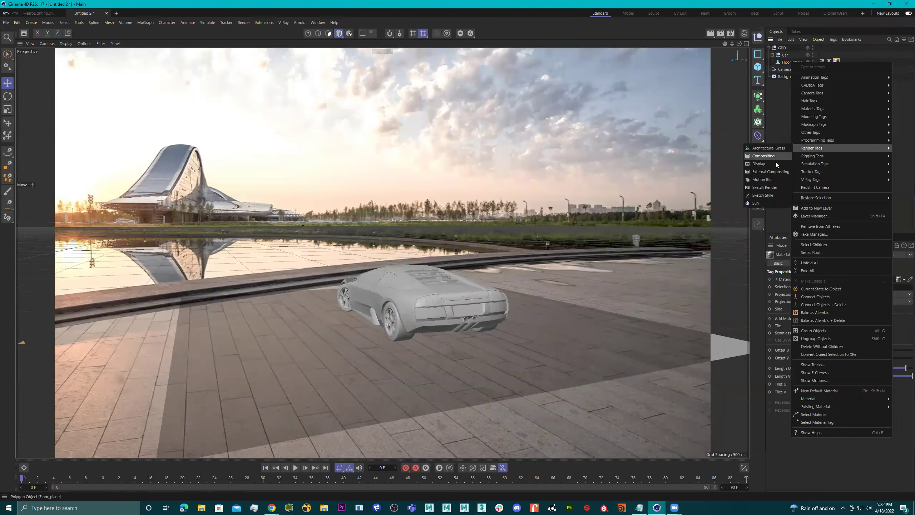
pyautogui.click(775, 156)
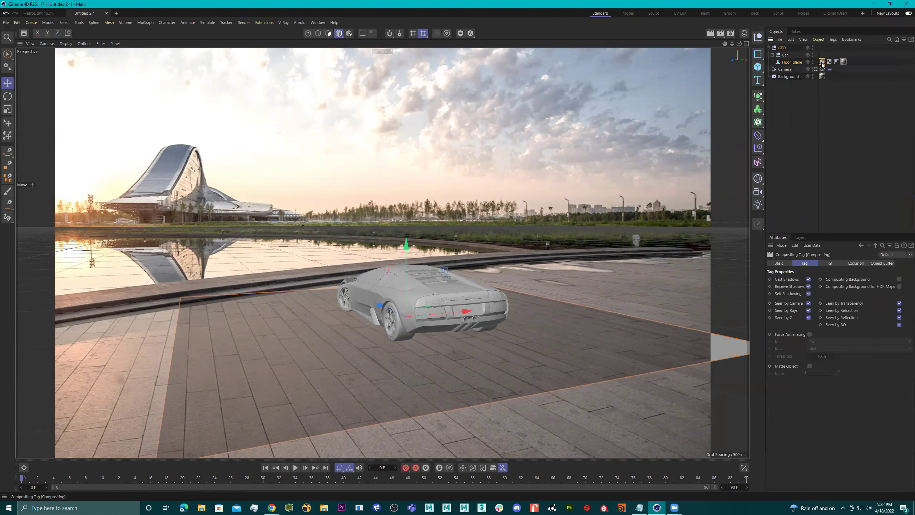
pyautogui.click(900, 280)
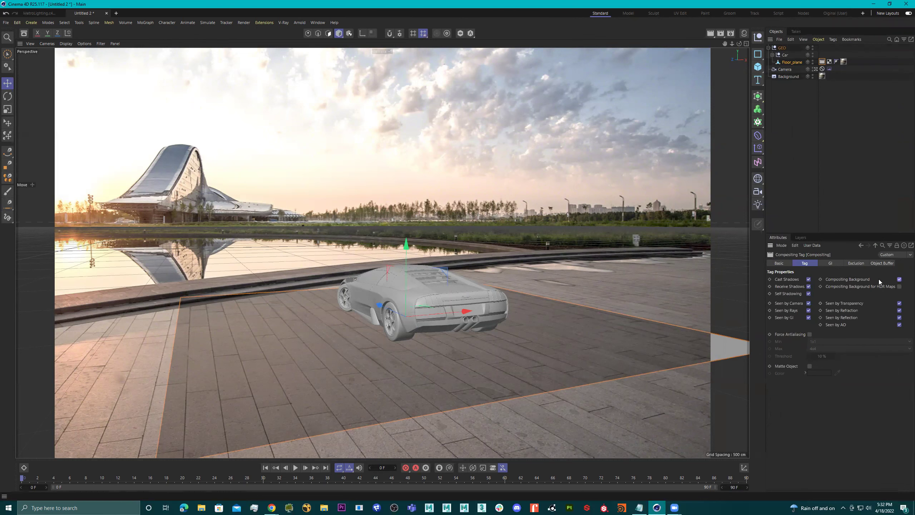
pyautogui.click(721, 33)
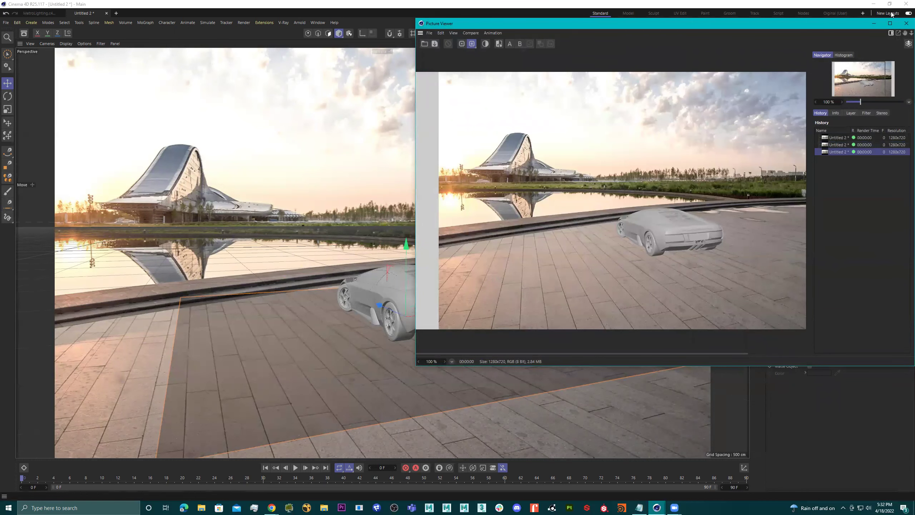
pyautogui.click(907, 23)
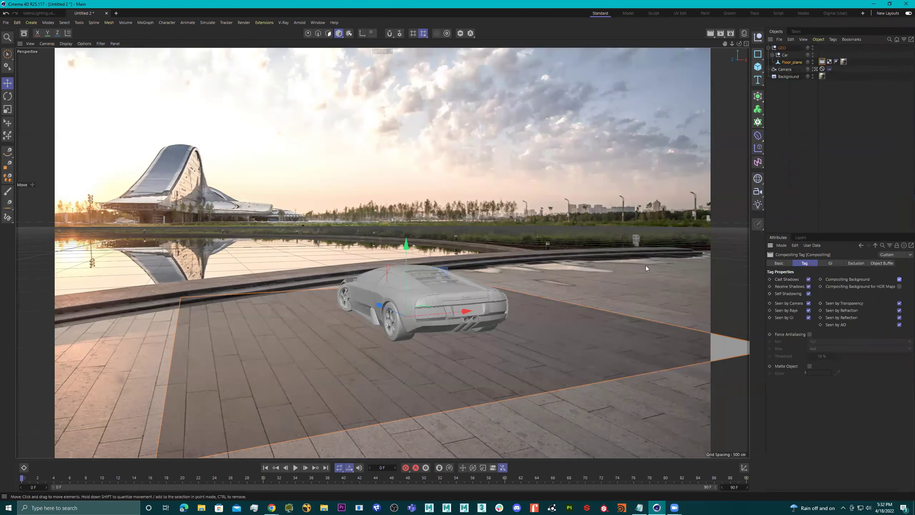
# - Recolor the car body's Car_Paint1 material purple, with hue 276° and saturation 65%
pyautogui.click(772, 54)
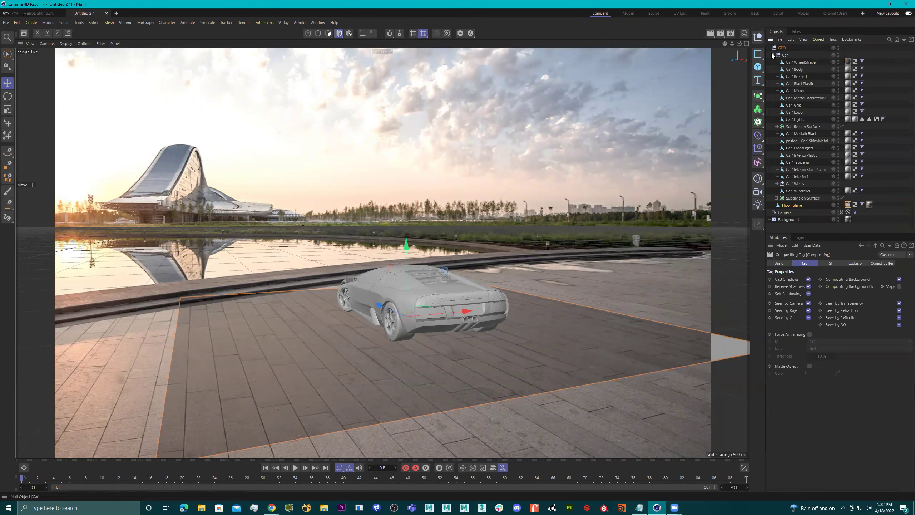
pyautogui.click(772, 54)
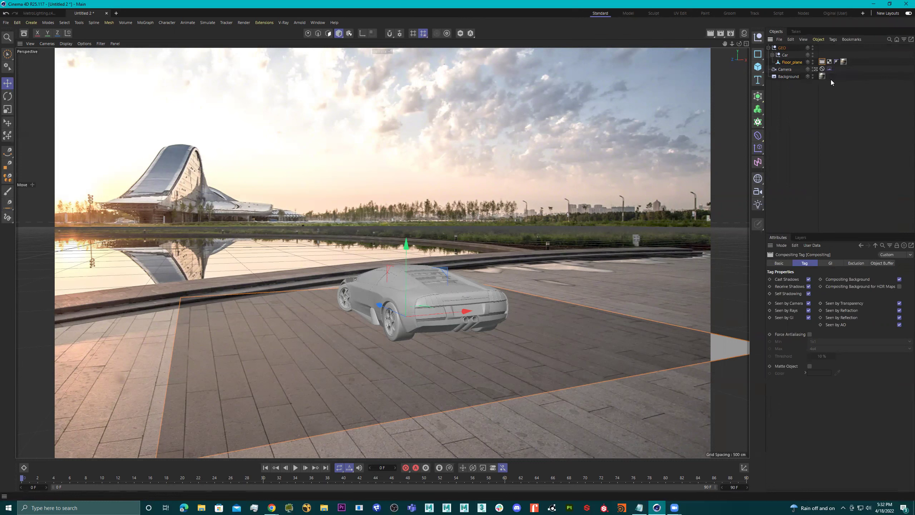
pyautogui.click(773, 55)
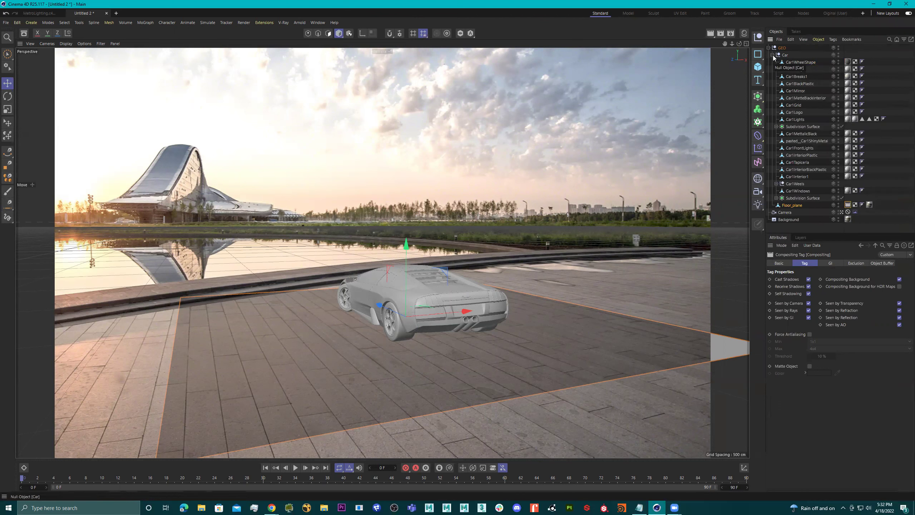
pyautogui.click(848, 69)
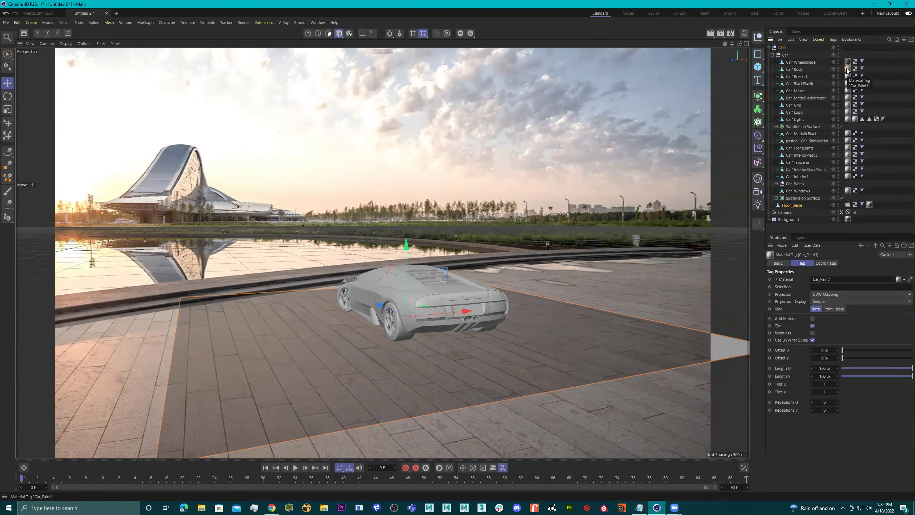
pyautogui.click(744, 34)
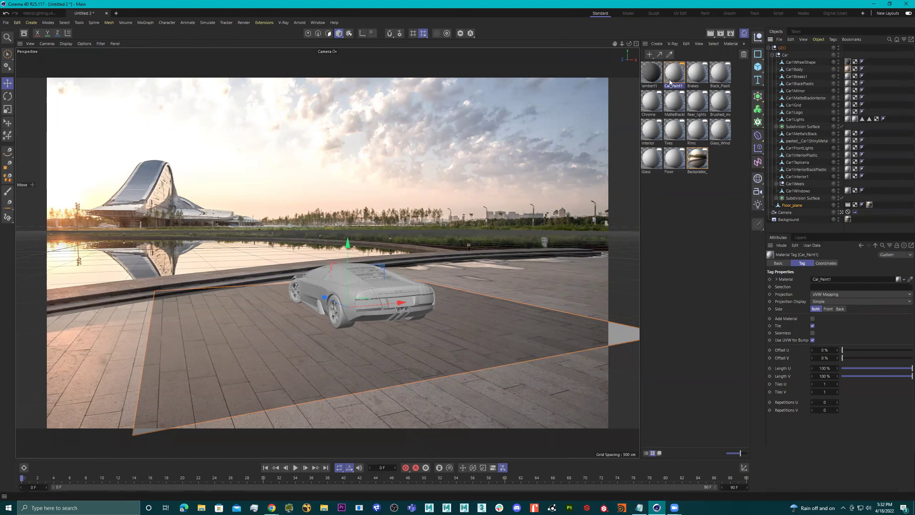
pyautogui.doubleClick(848, 69)
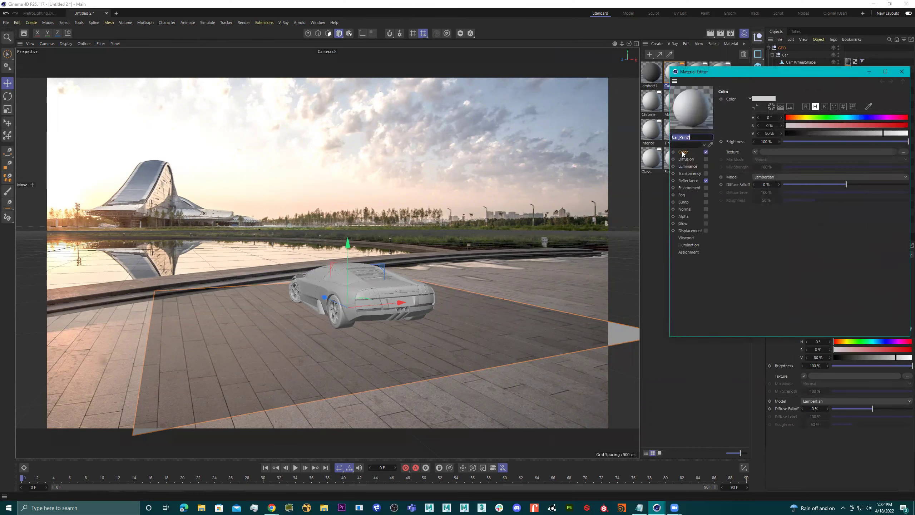
pyautogui.click(683, 153)
pyautogui.click(880, 117)
pyautogui.click(842, 125)
pyautogui.moveTo(848, 124); pyautogui.dragTo(867, 124)
pyautogui.click(902, 71)
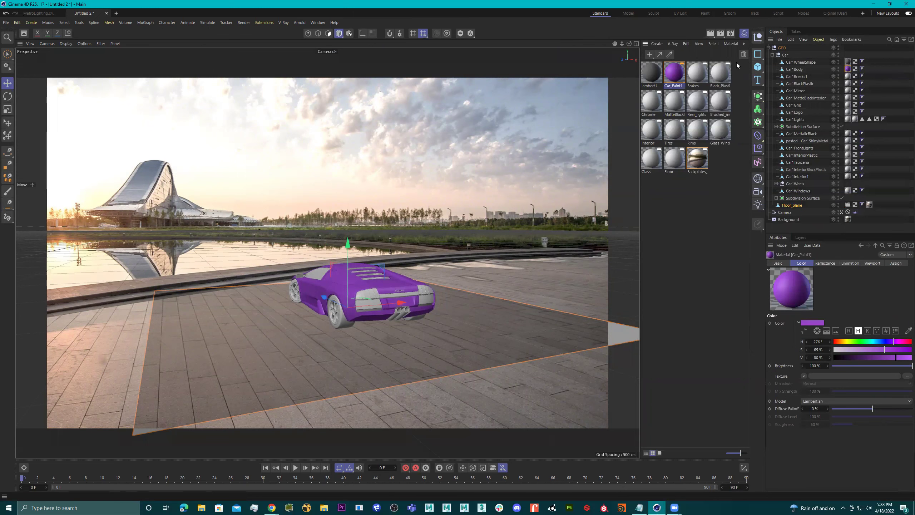
# - Set the renderer to Physical in the render settings
pyautogui.click(732, 34)
pyautogui.click(890, 28)
pyautogui.click(733, 32)
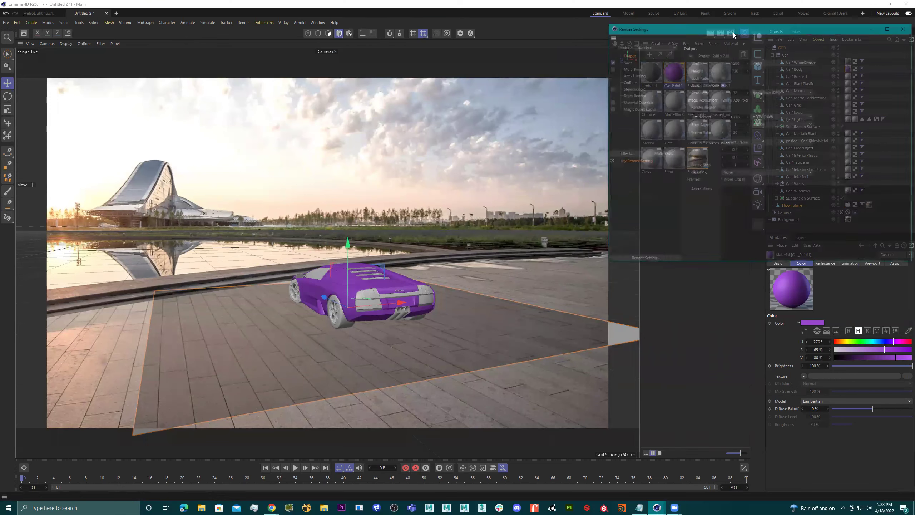
pyautogui.click(664, 46)
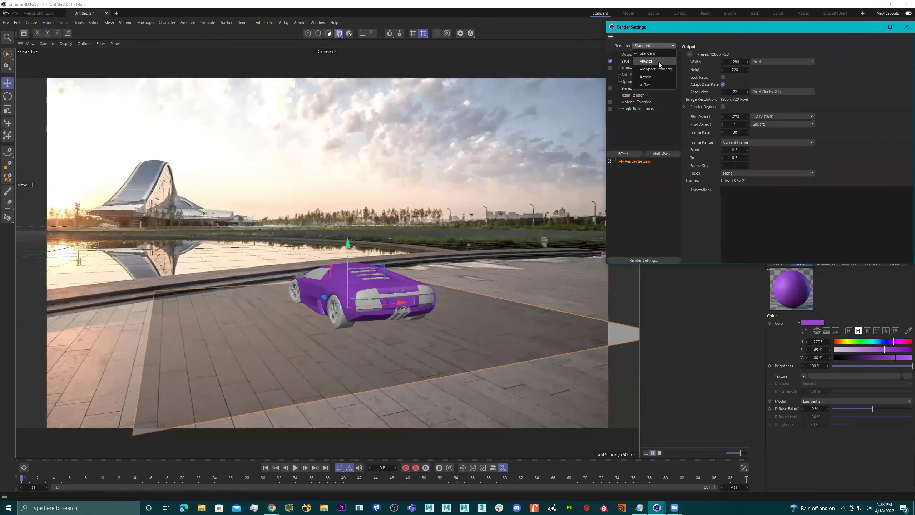
pyautogui.click(659, 61)
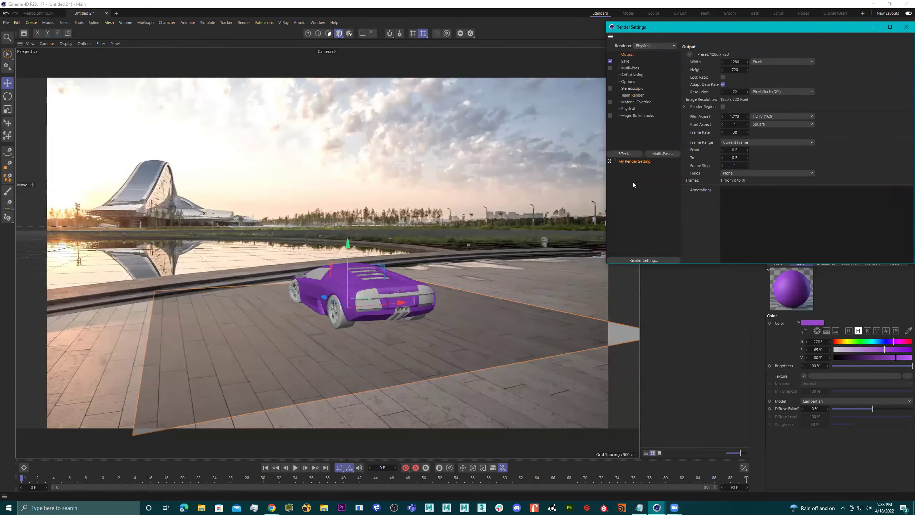
# - Add the Ambient Occlusion and Global Illumination render effects and start a test render of the scene
pyautogui.click(628, 155)
pyautogui.click(661, 212)
pyautogui.click(628, 155)
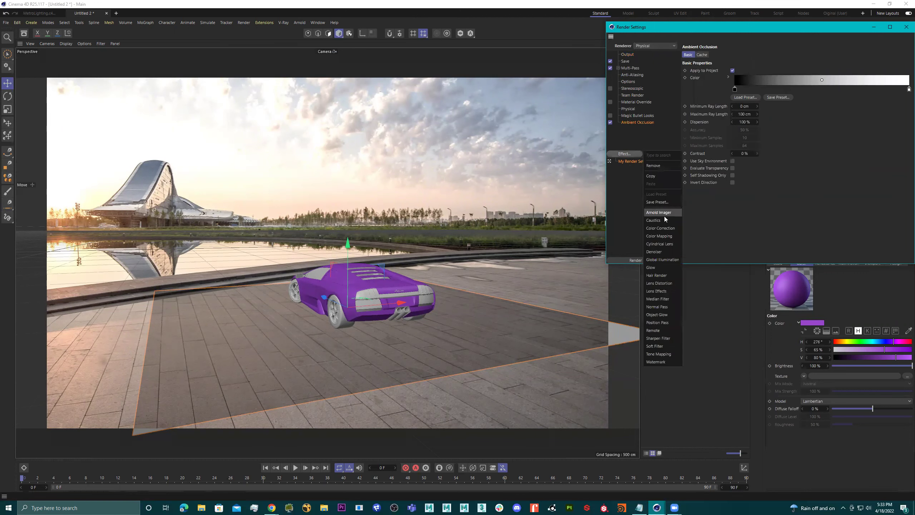
pyautogui.click(671, 206)
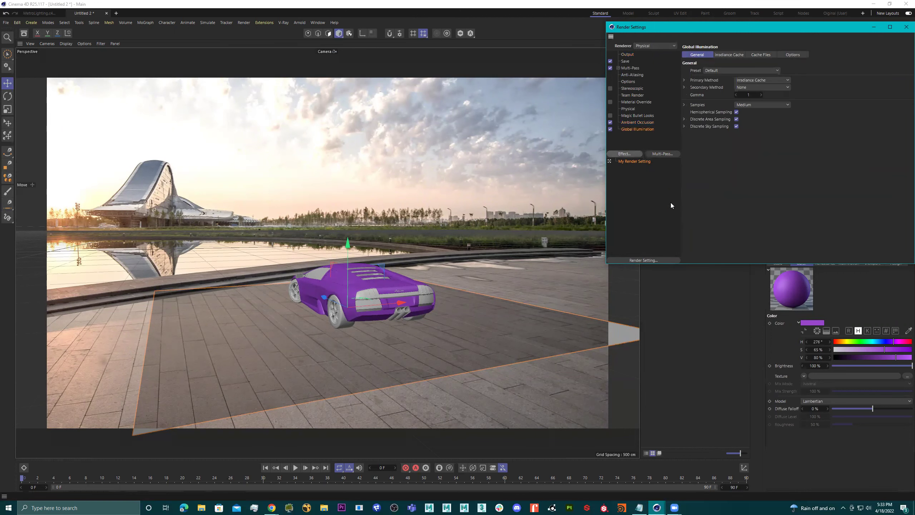
pyautogui.click(906, 27)
pyautogui.hotkey('shift', 'r')
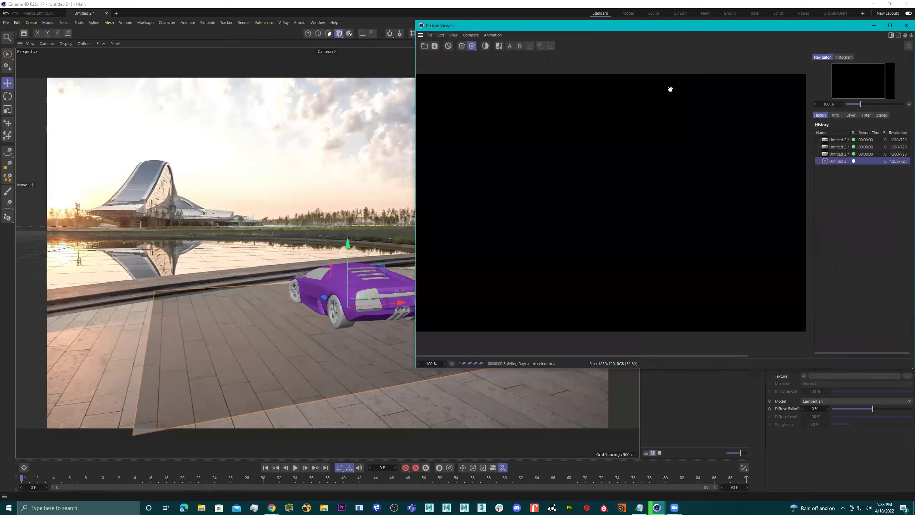
pyautogui.click(900, 26)
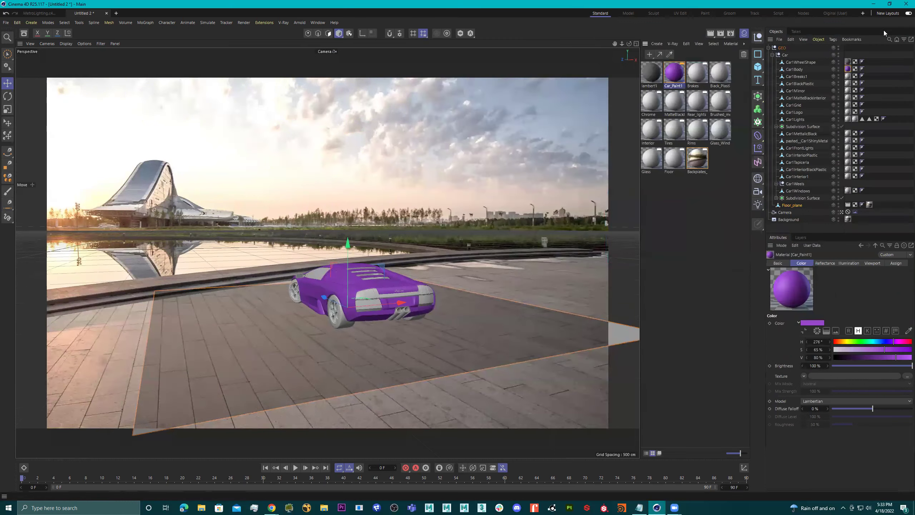
# - Switch the viewport to the default camera, hide the Background object in the editor and frame the car, floor and camera
pyautogui.click(773, 53)
pyautogui.click(812, 54)
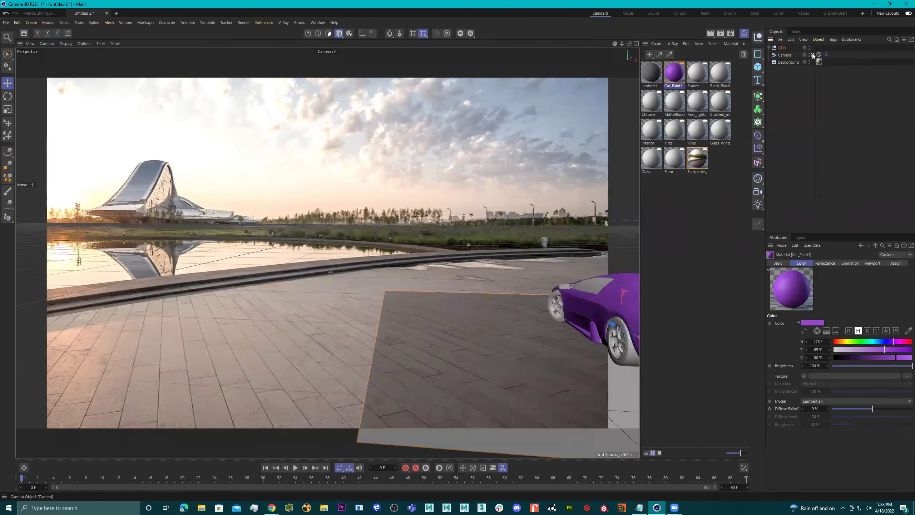
pyautogui.click(813, 54)
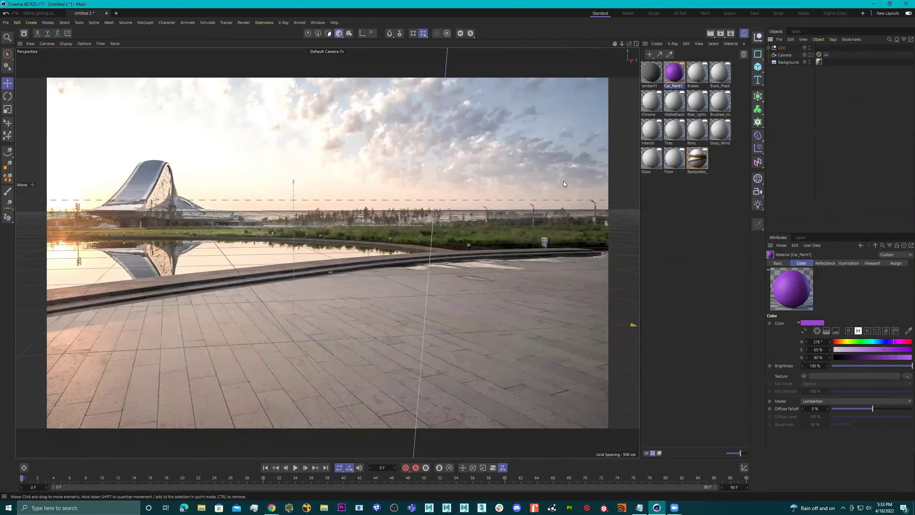
pyautogui.click(810, 61)
pyautogui.keyDown('alt'); pyautogui.moveTo(420, 190); pyautogui.dragTo(439, 198); pyautogui.keyUp('alt')
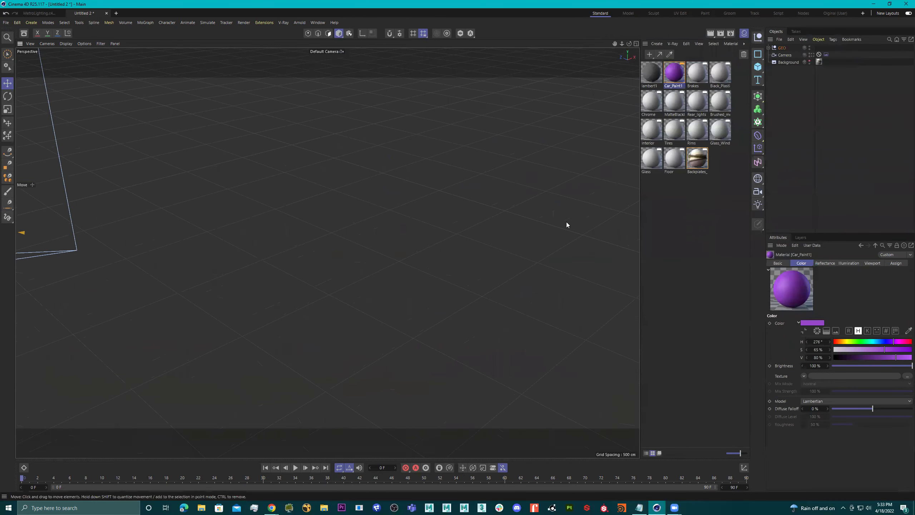
pyautogui.press('h')
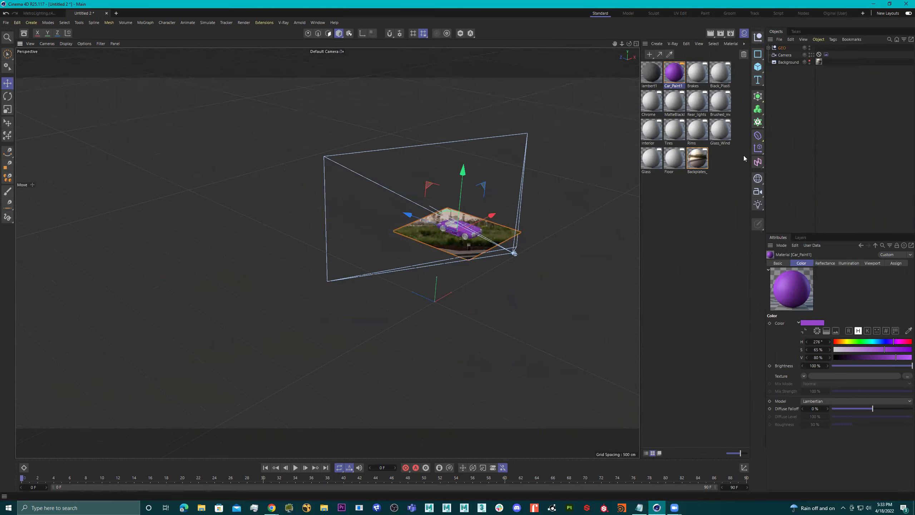
# - Add an area light to the scene
pyautogui.click(761, 192)
pyautogui.click(758, 204)
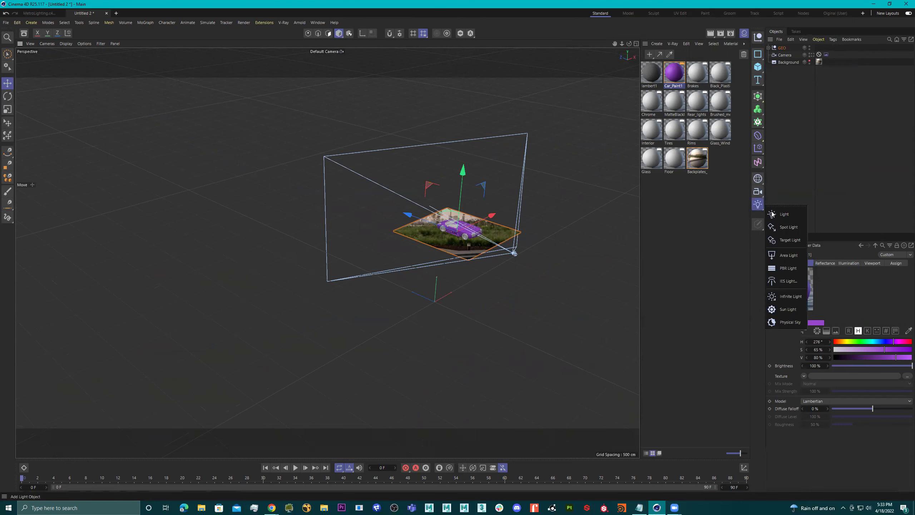
pyautogui.click(789, 255)
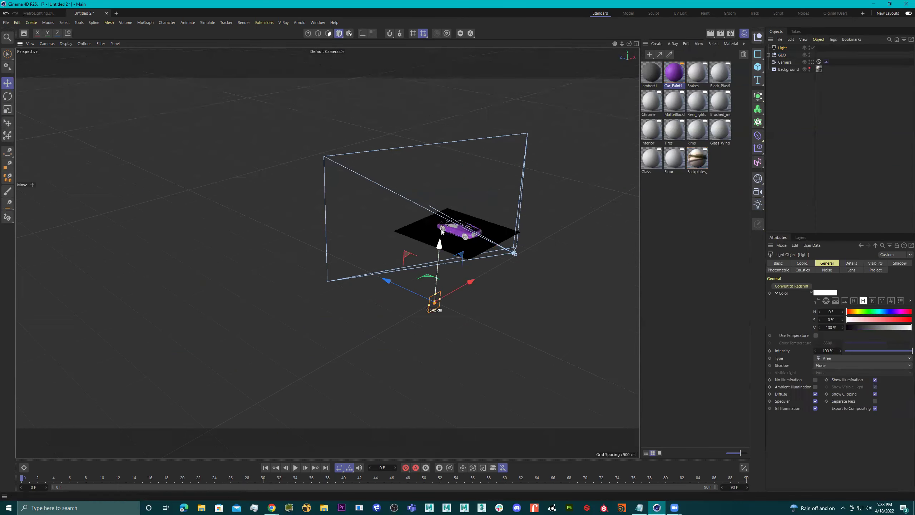
# - Move and rotate the area light so it sits horizontally above the car, facing down onto it
pyautogui.moveTo(447, 239); pyautogui.dragTo(445, 142)
pyautogui.keyDown('alt'); pyautogui.moveTo(480, 172); pyautogui.dragTo(187, 170); pyautogui.keyUp('alt')
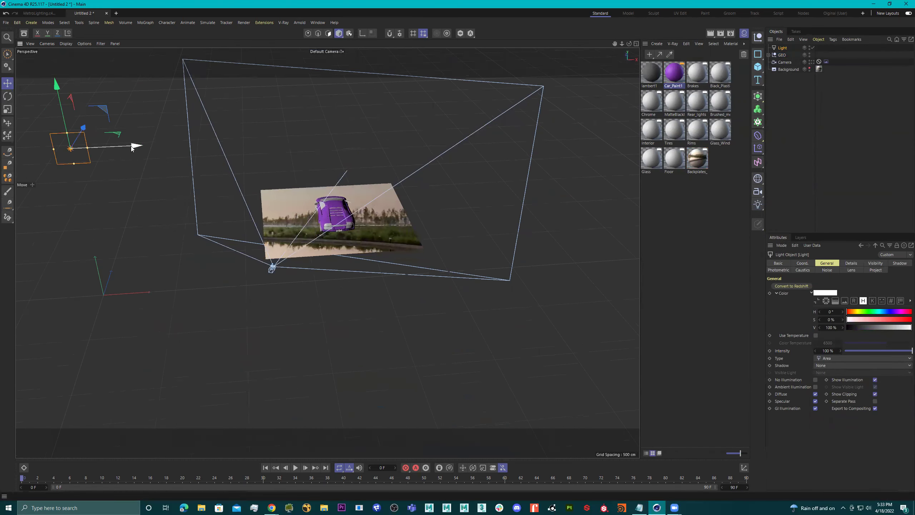
pyautogui.moveTo(131, 146); pyautogui.dragTo(375, 177)
pyautogui.press('r')
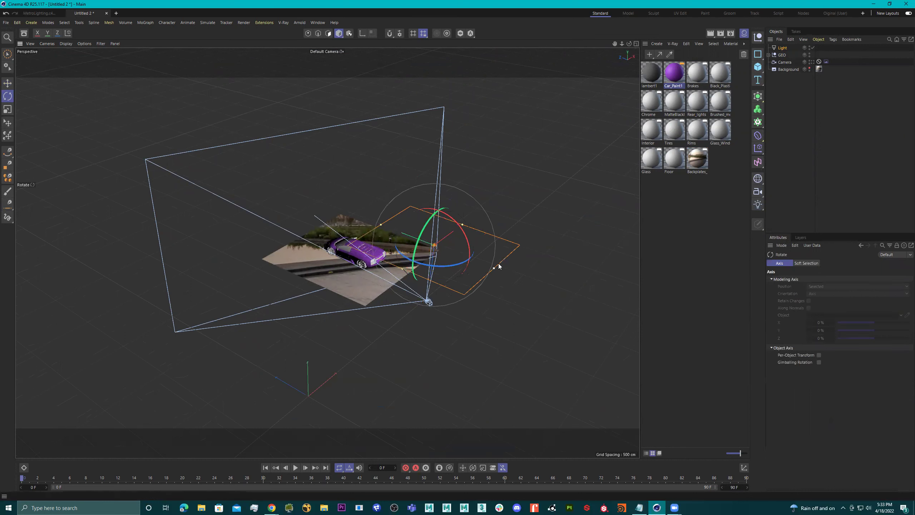
pyautogui.press('e')
pyautogui.moveTo(421, 234); pyautogui.dragTo(347, 206)
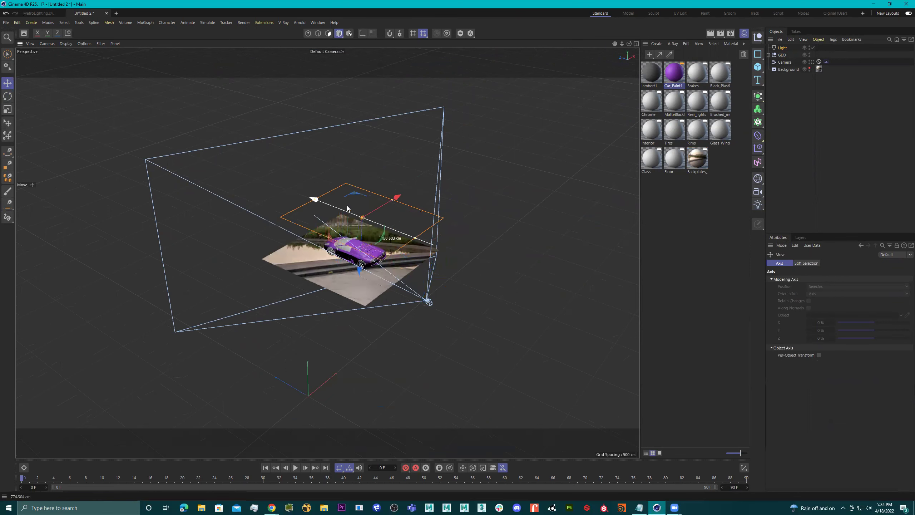
pyautogui.keyDown('alt'); pyautogui.moveTo(376, 239); pyautogui.dragTo(322, 198); pyautogui.keyUp('alt')
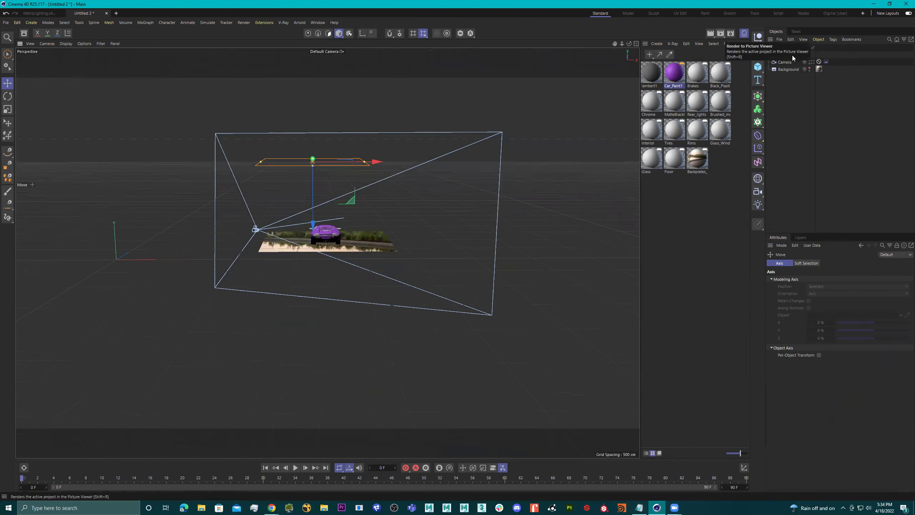
# - Look through the scene camera again and render a test image of the car to the Picture Viewer
pyautogui.click(812, 61)
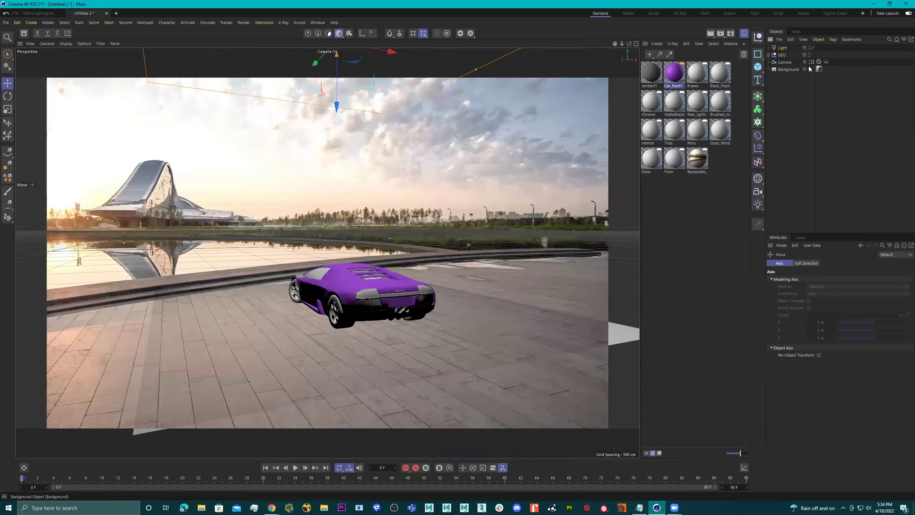
pyautogui.click(722, 34)
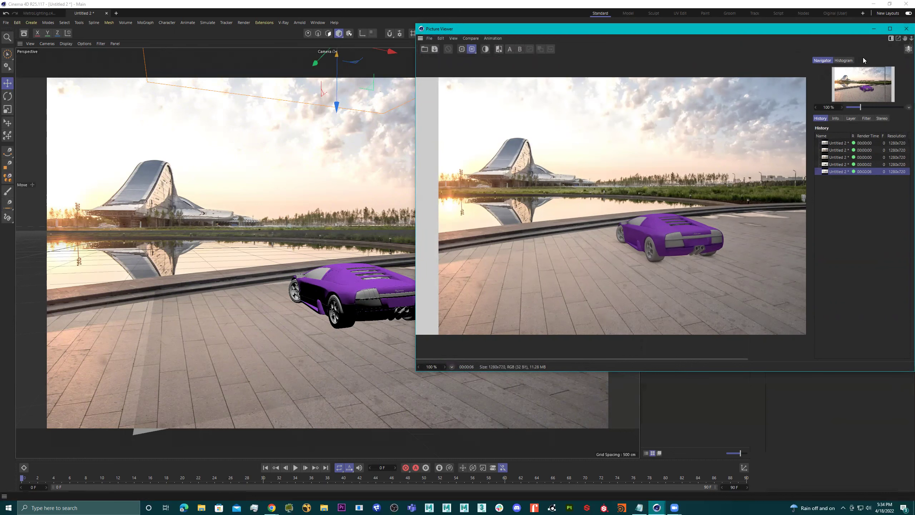
pyautogui.click(907, 28)
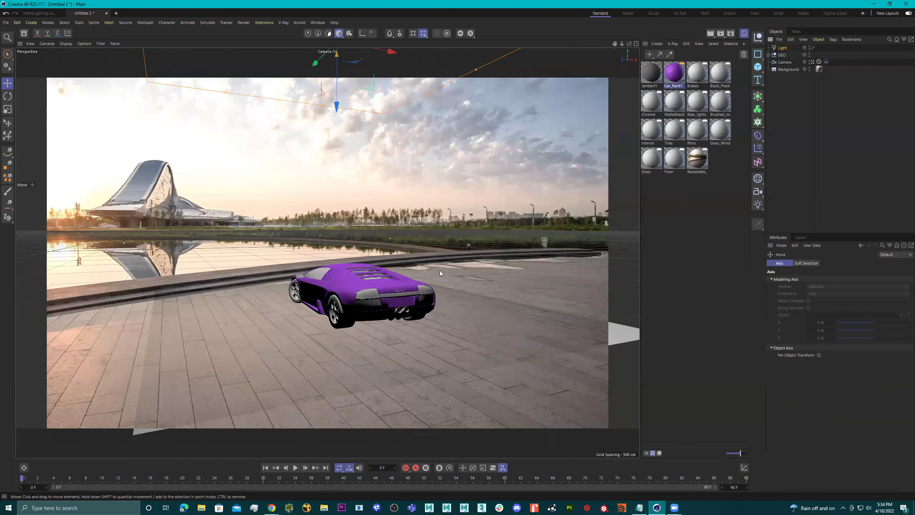
# - Enable the interactive render region and shrink it to frame the car's lower body and the surrounding floor
pyautogui.click(347, 286)
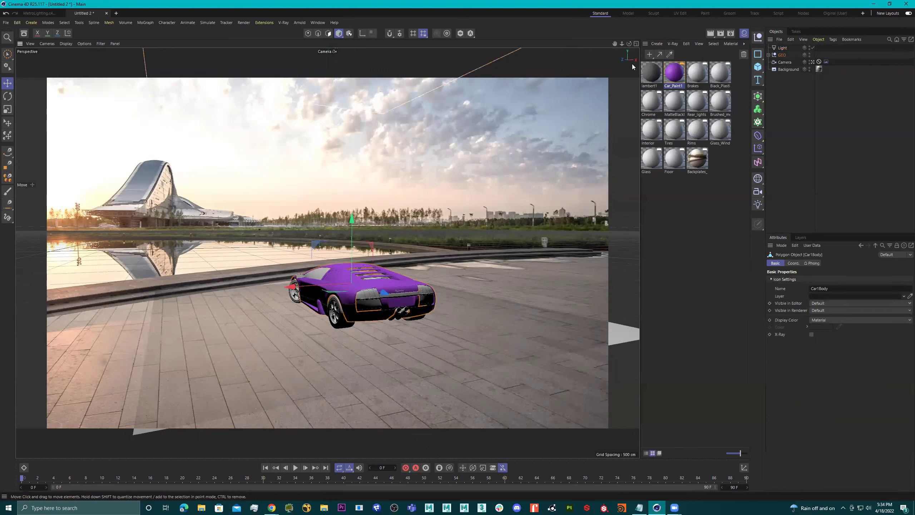
pyautogui.click(724, 34)
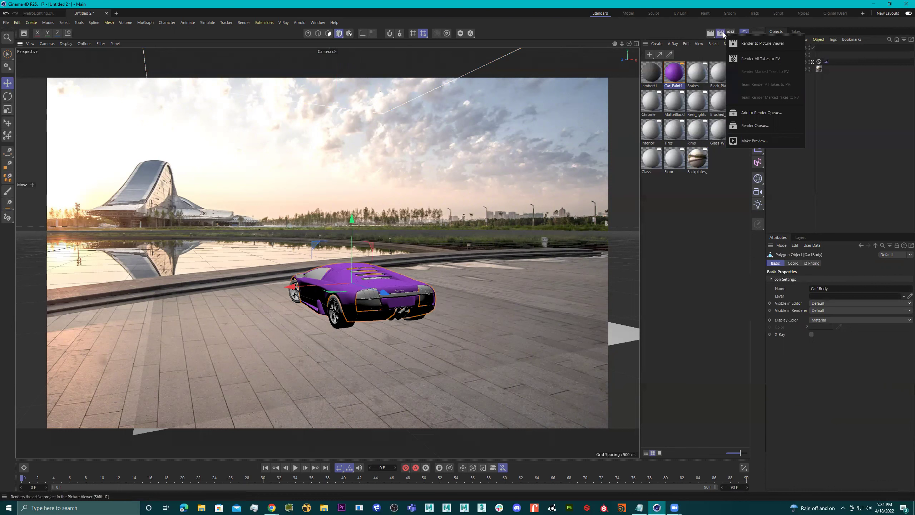
pyautogui.click(711, 34)
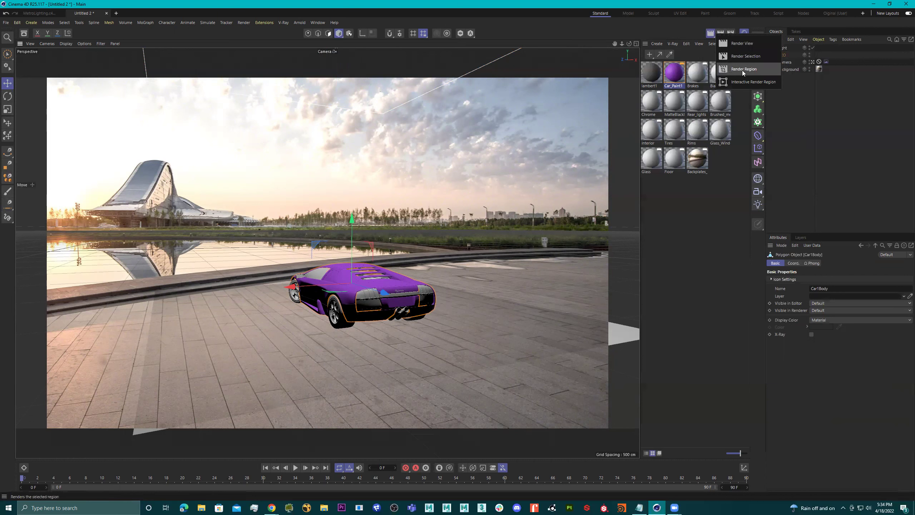
pyautogui.click(753, 82)
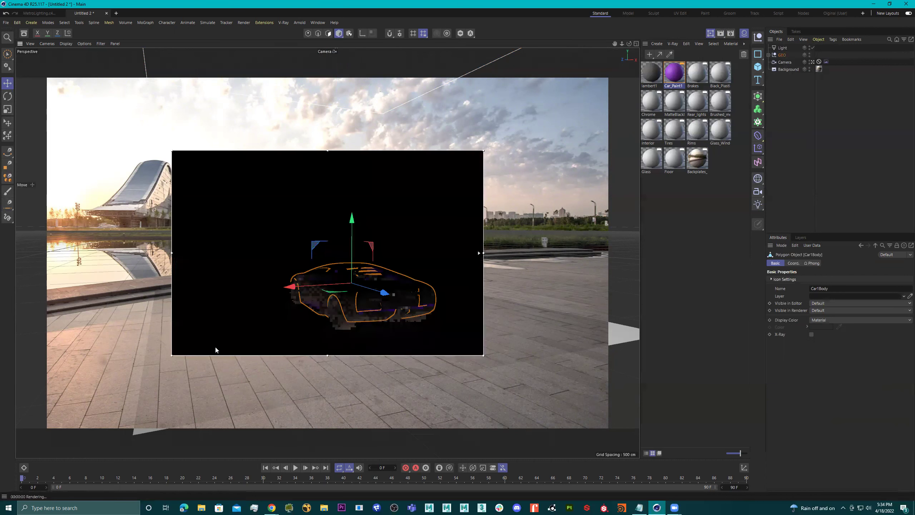
pyautogui.moveTo(172, 252); pyautogui.dragTo(267, 251)
pyautogui.click(375, 151)
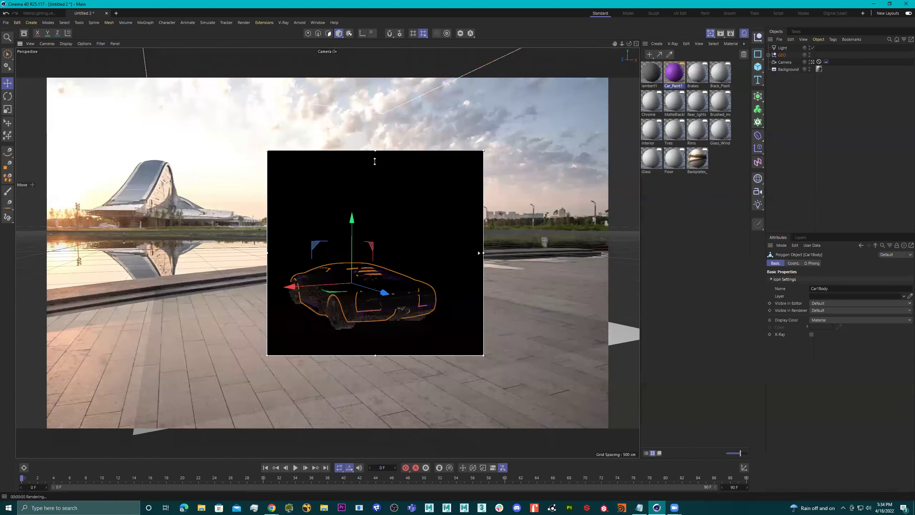
pyautogui.moveTo(376, 150); pyautogui.dragTo(375, 284)
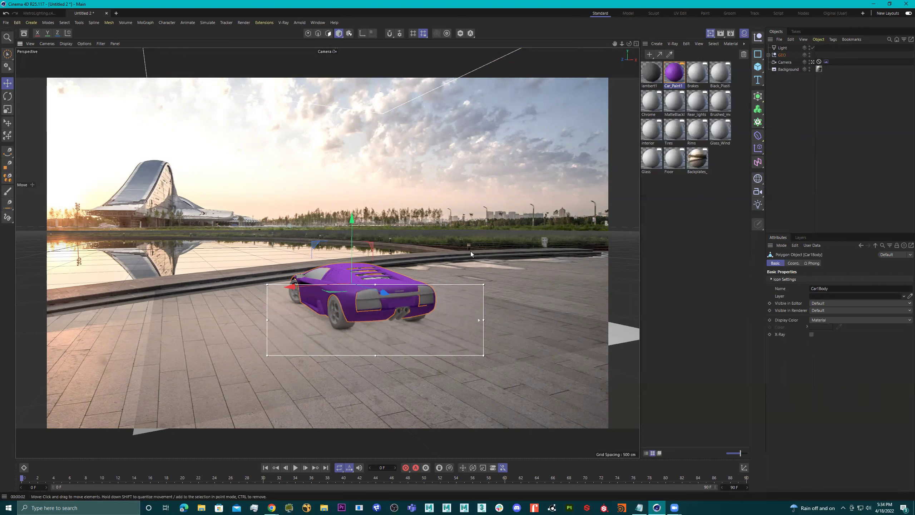
# - Create a new material named HDRI and disable its Color and Reflectance channels
pyautogui.doubleClick(694, 194)
pyautogui.doubleClick(648, 81)
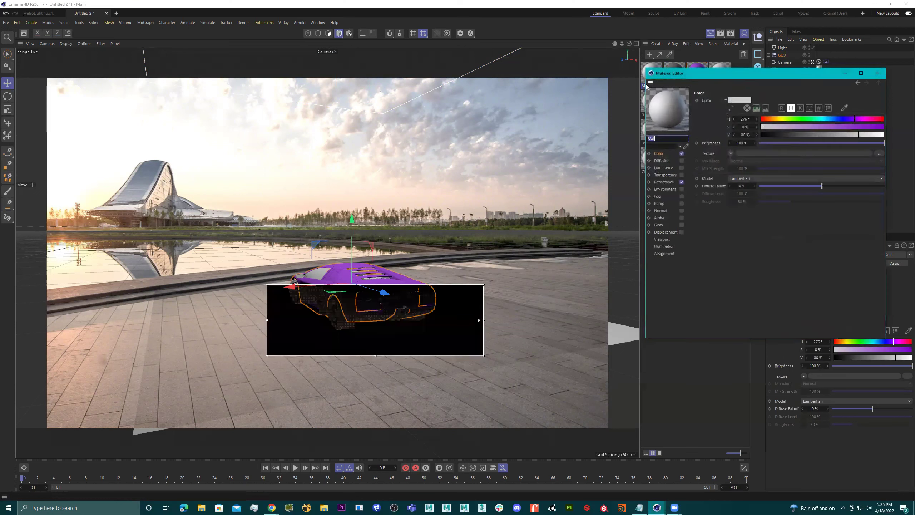
pyautogui.write('H')
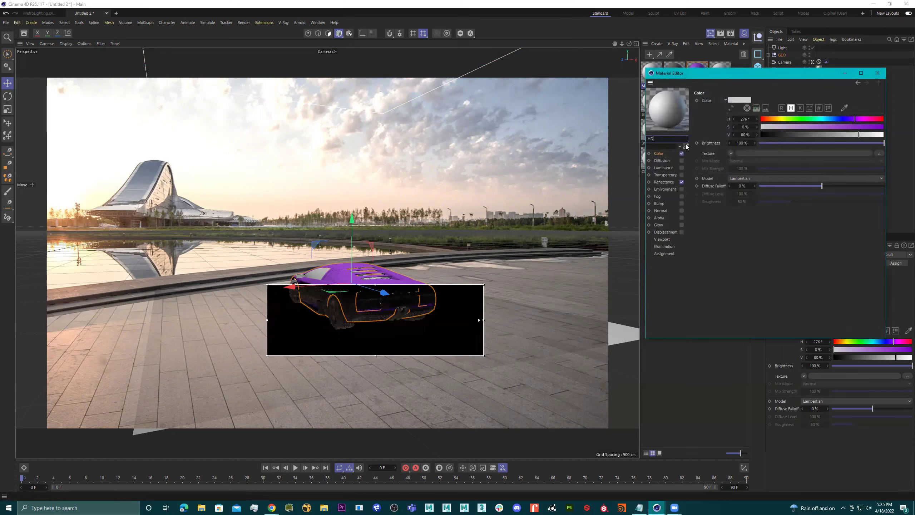
pyautogui.write('DRI')
pyautogui.click(682, 154)
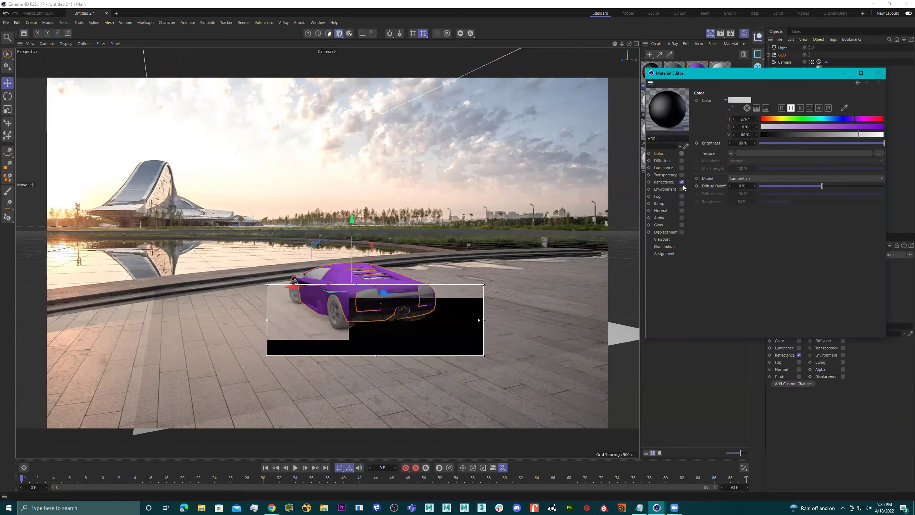
# - Enable the HDRI material's Luminance channel and load the existing backplate bitmap as its texture
pyautogui.click(667, 167)
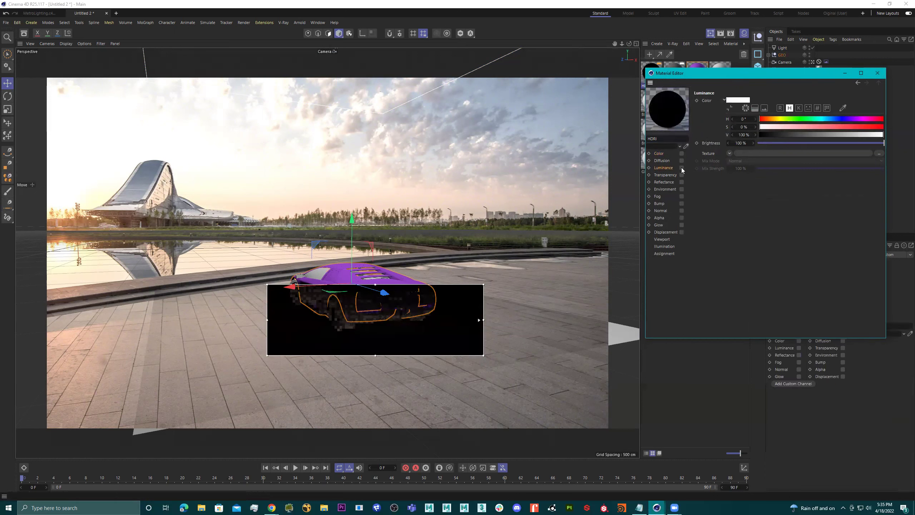
pyautogui.click(682, 168)
pyautogui.click(730, 153)
pyautogui.moveTo(754, 213)
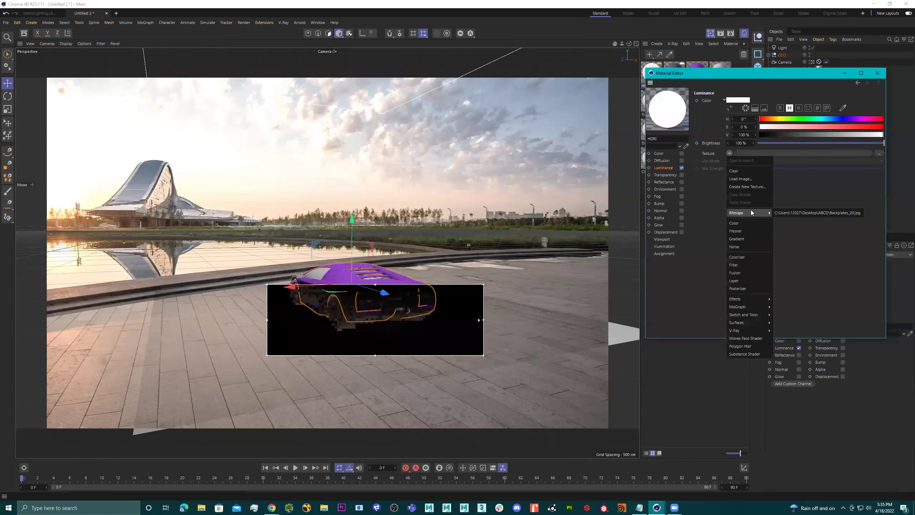
pyautogui.click(808, 214)
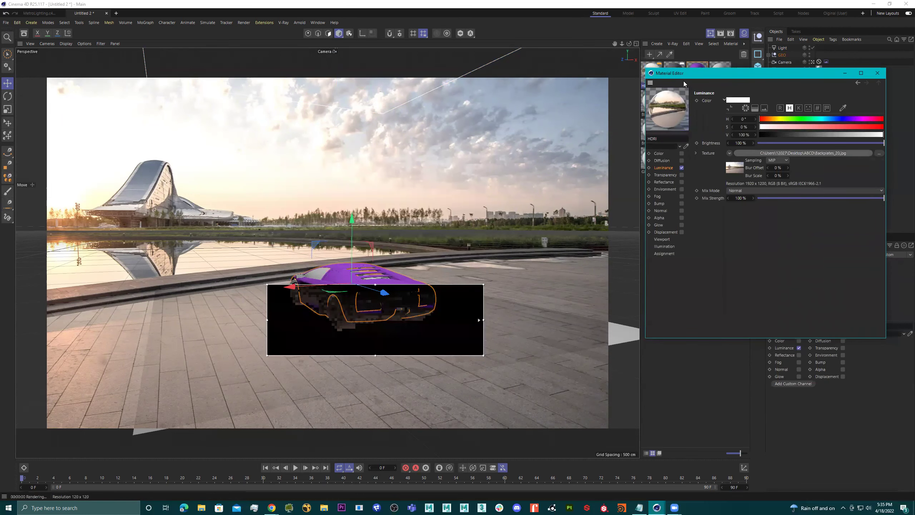
# - Turn off the interactive render region and close the HDRI material's editor
pyautogui.moveTo(757, 73); pyautogui.dragTo(703, 199)
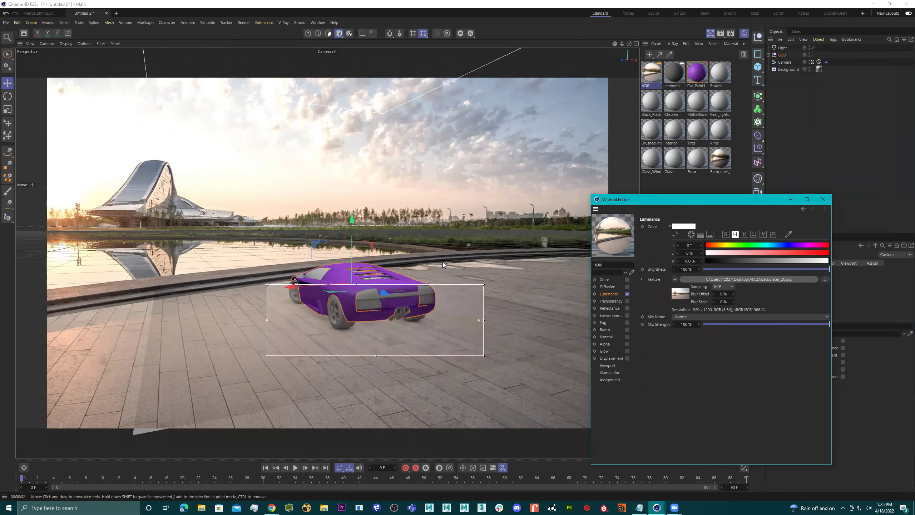
pyautogui.click(723, 36)
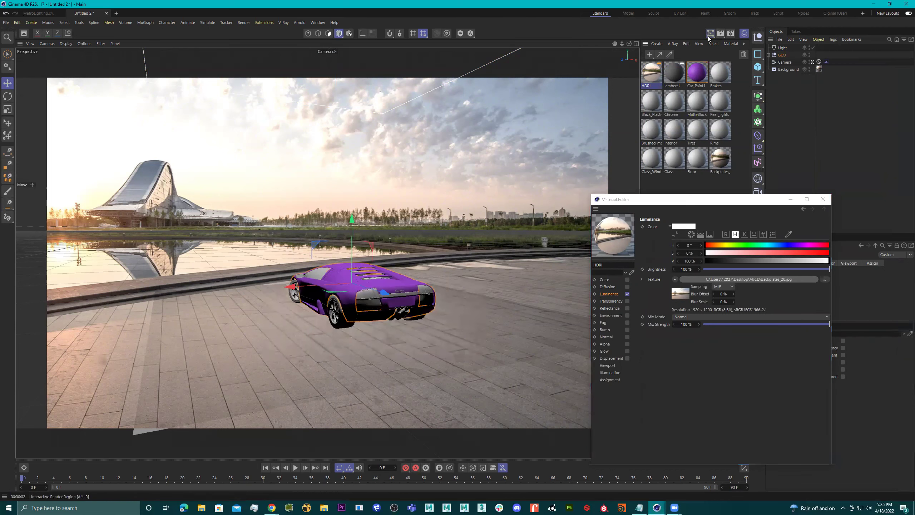
pyautogui.click(720, 35)
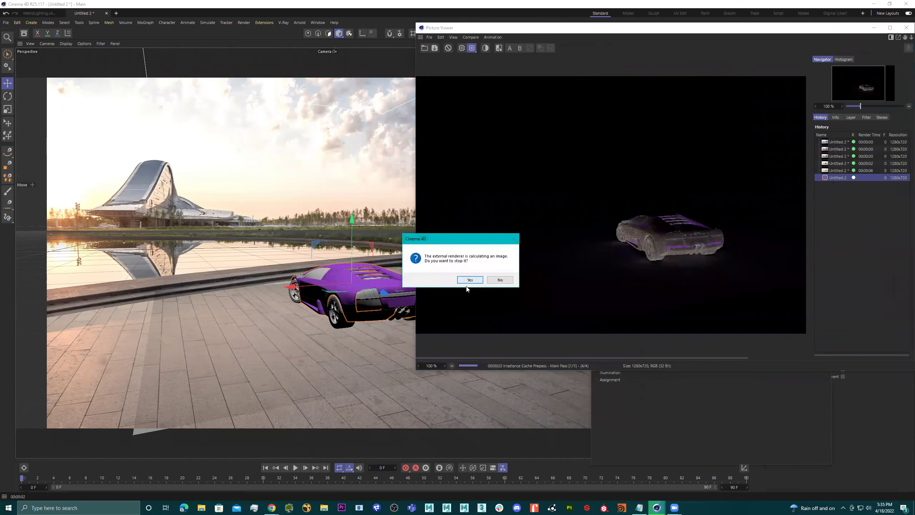
pyautogui.click(470, 280)
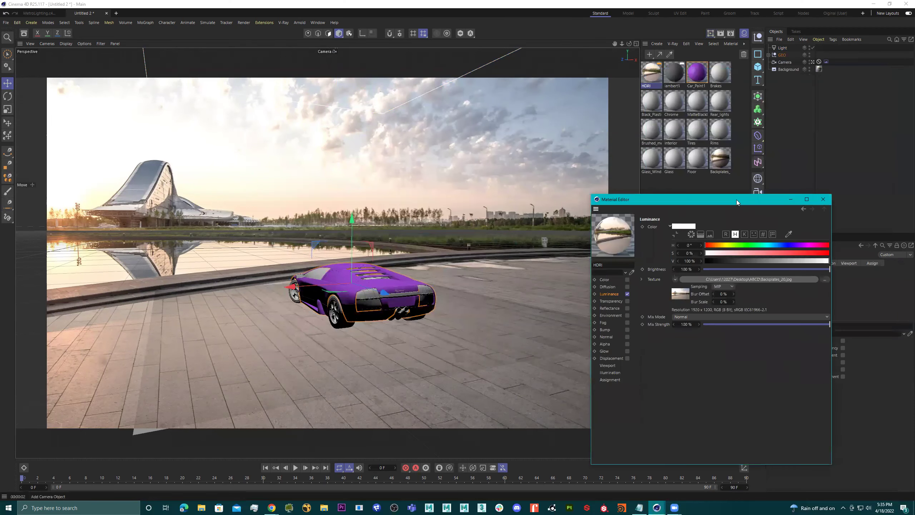
pyautogui.moveTo(737, 200); pyautogui.dragTo(640, 189)
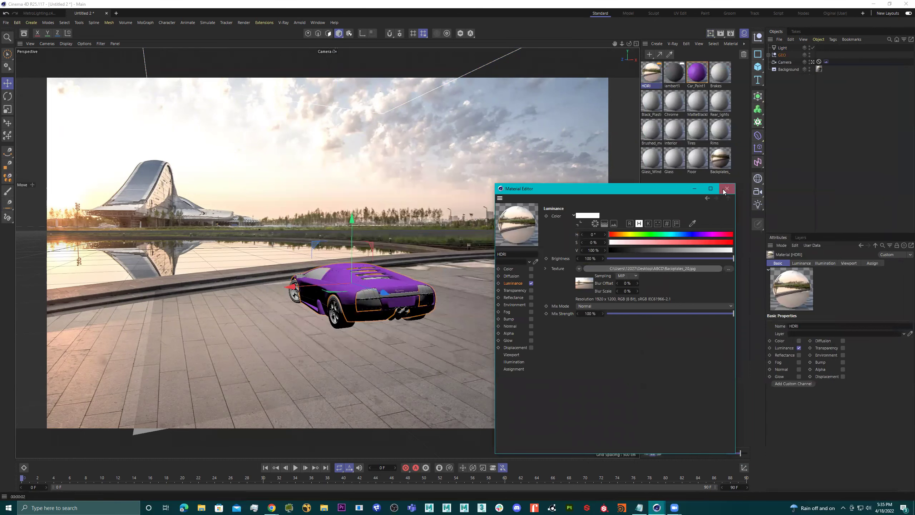
pyautogui.click(726, 189)
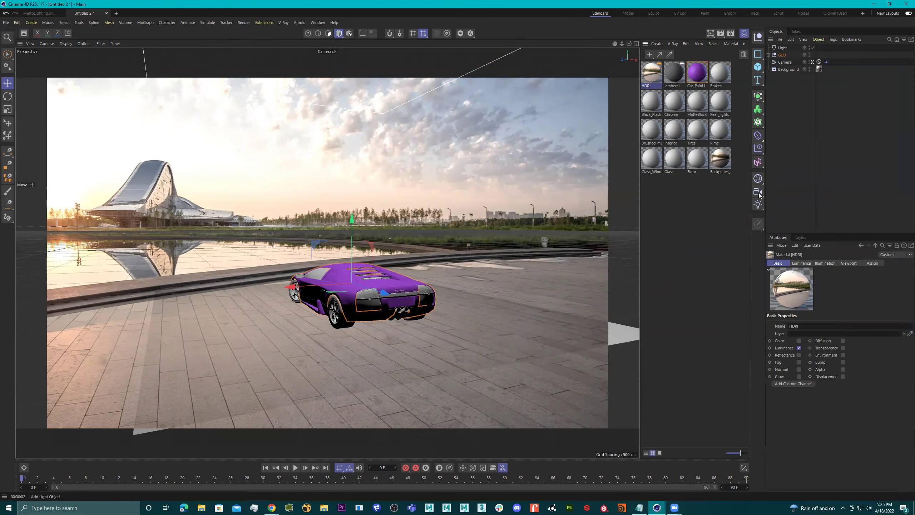
# - Add a Sky object, apply the HDRI material to it and rename it Sky_Reg
pyautogui.click(758, 178)
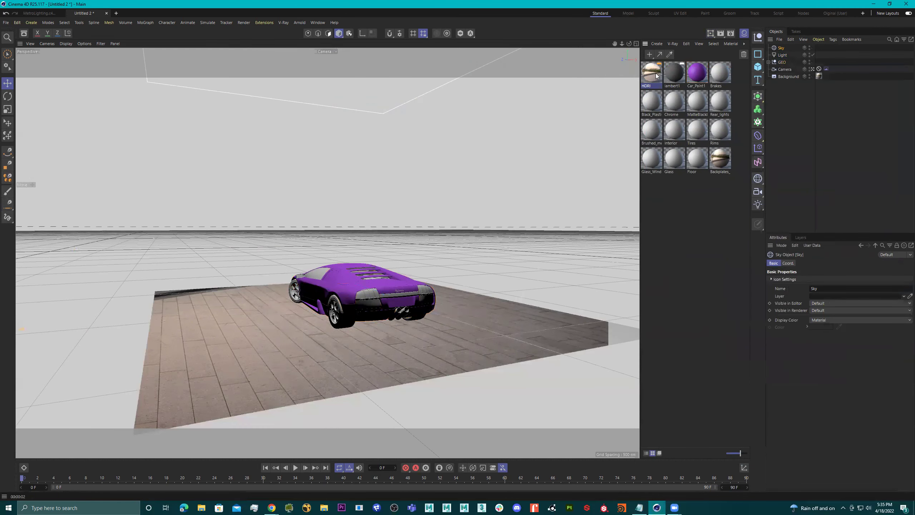
pyautogui.moveTo(782, 49); pyautogui.dragTo(783, 47)
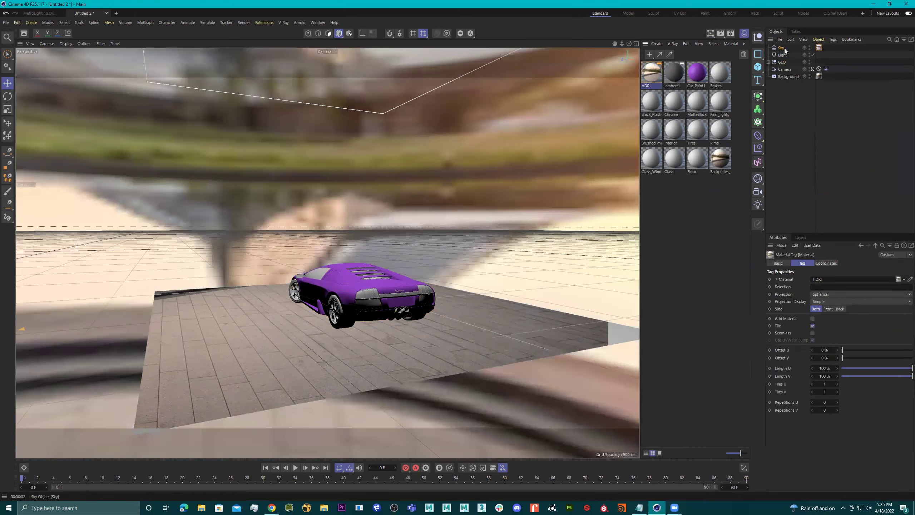
pyautogui.doubleClick(789, 47)
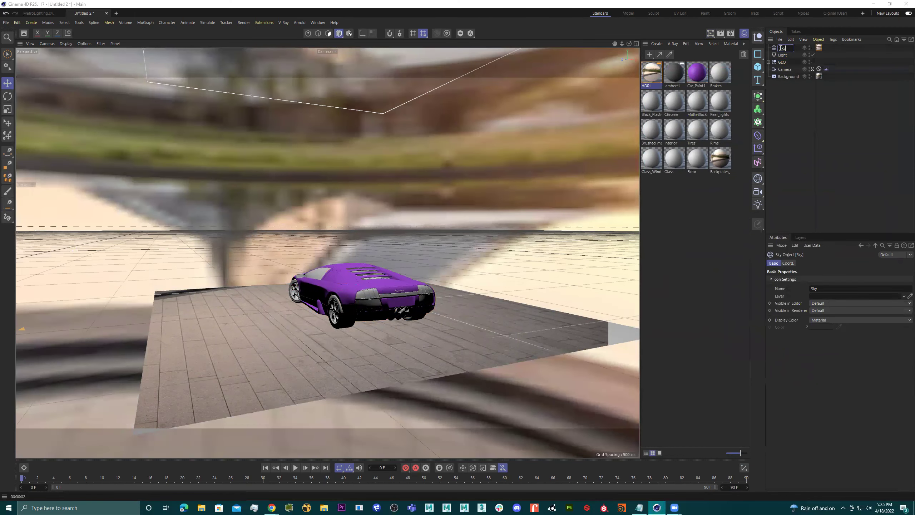
pyautogui.write('_Reg')
pyautogui.press('Return')
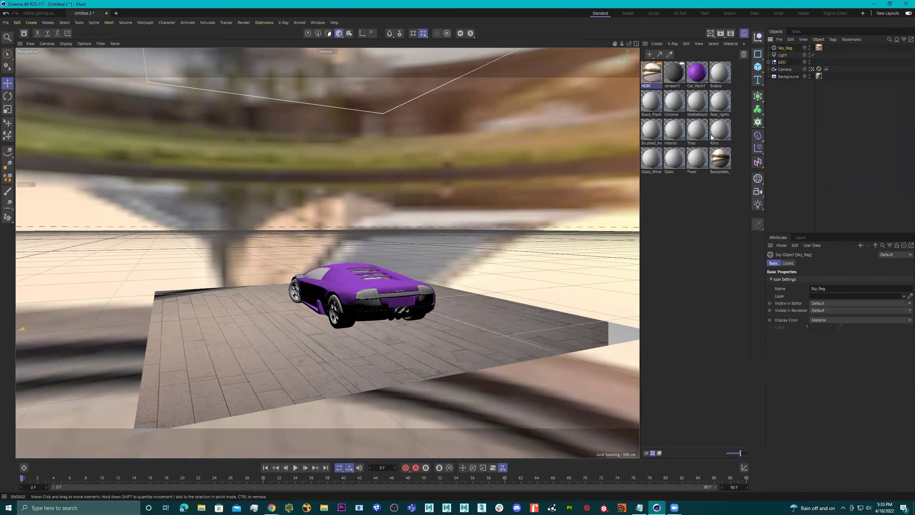
# - Set the HDRI material's viewport texture preview size to 2048x2048 (16 MB), trying 4096x4096 (64 MB) for comparison
pyautogui.doubleClick(652, 73)
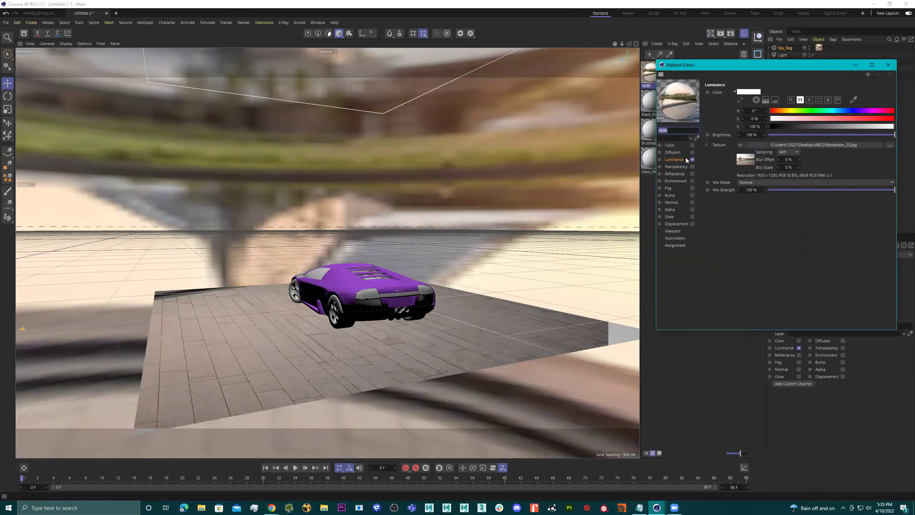
pyautogui.click(667, 231)
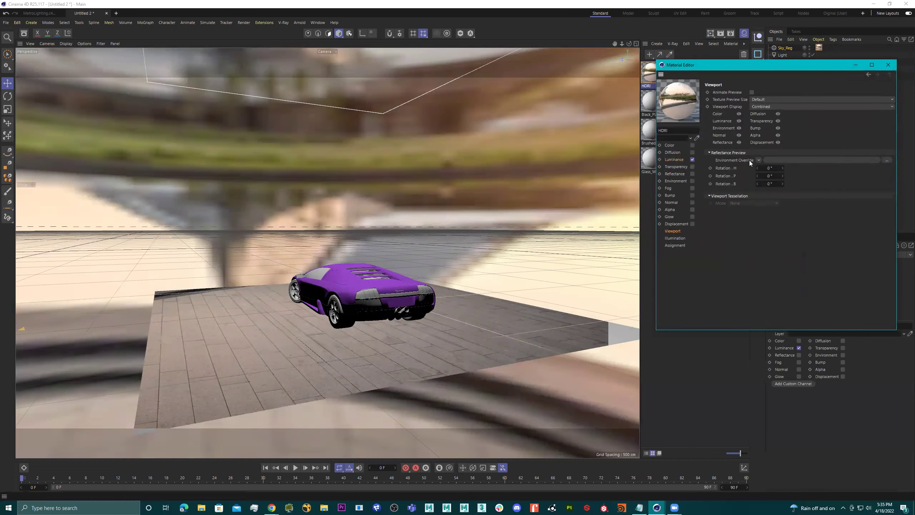
pyautogui.click(773, 99)
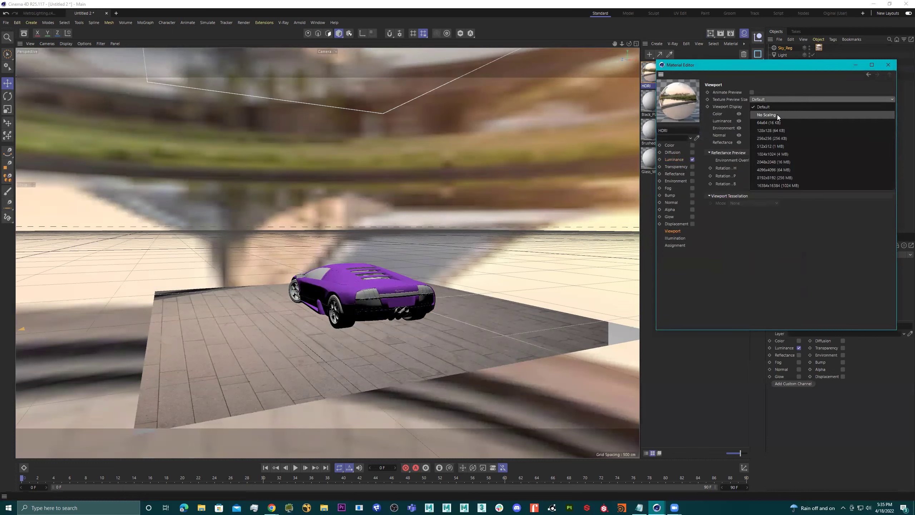
pyautogui.click(788, 162)
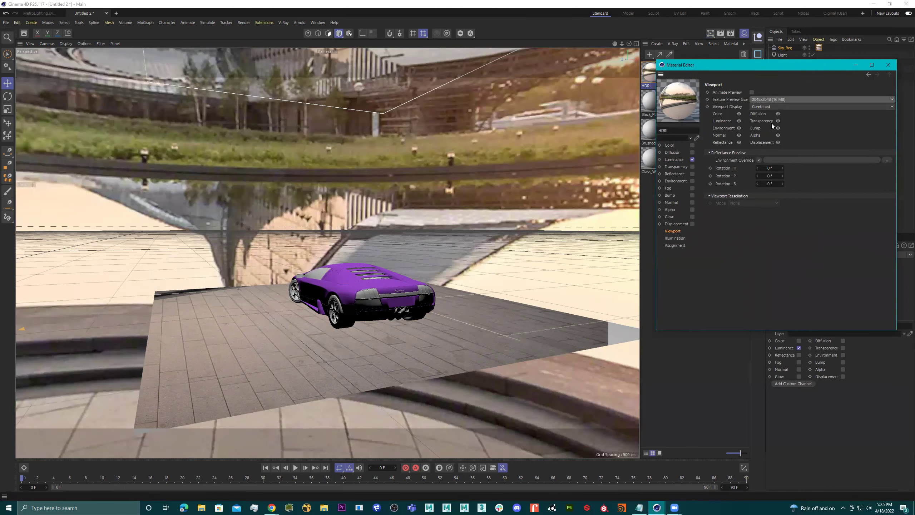
pyautogui.click(774, 101)
pyautogui.click(781, 169)
pyautogui.click(764, 98)
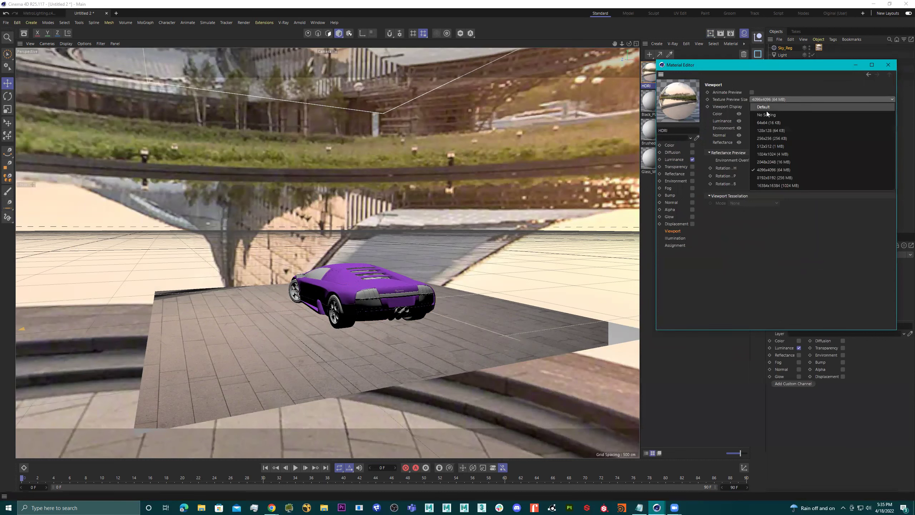
pyautogui.click(781, 163)
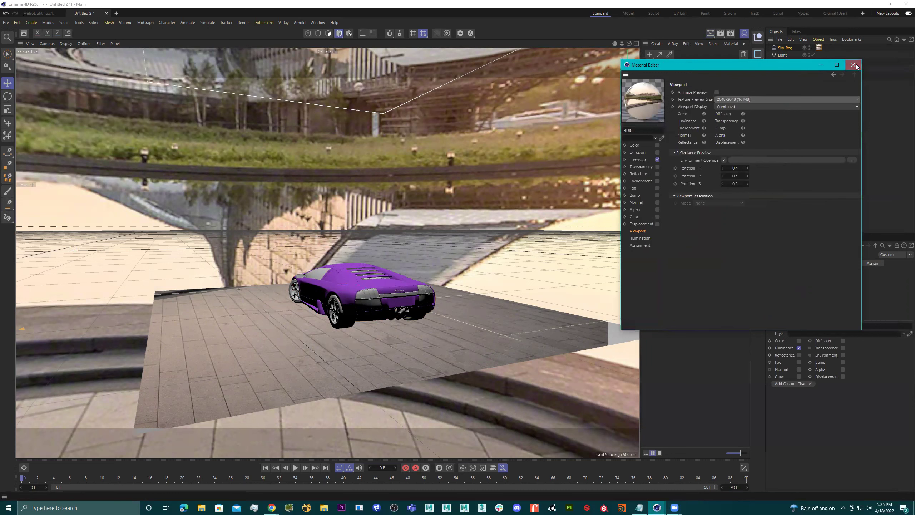
# - Close the HDRI material's editor and set the Sky_Reg object's heading rotation to 62°
pyautogui.click(856, 65)
pyautogui.click(783, 50)
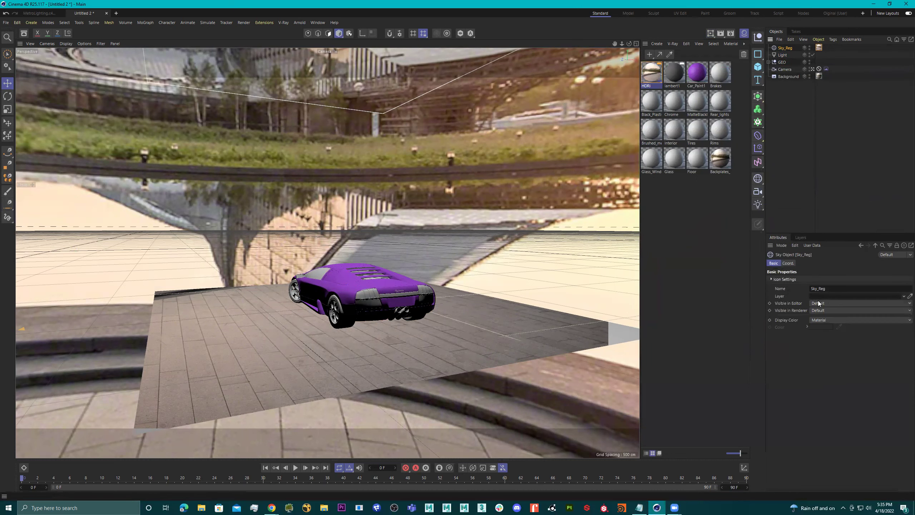
pyautogui.click(788, 263)
pyautogui.moveTo(837, 280); pyautogui.dragTo(808, 280)
pyautogui.press('Down')
pyautogui.press('Down')
pyautogui.press('Down')
pyautogui.press('Down')
pyautogui.press('Down')
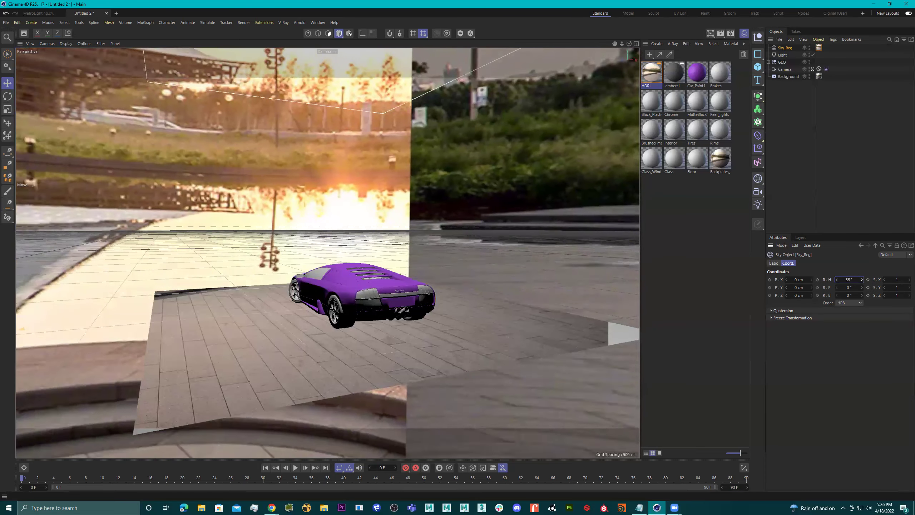
pyautogui.press('Up')
pyautogui.press('Up')
pyautogui.press('Up')
pyautogui.press('Up')
pyautogui.press('Up')
pyautogui.press('Up')
pyautogui.press('Up')
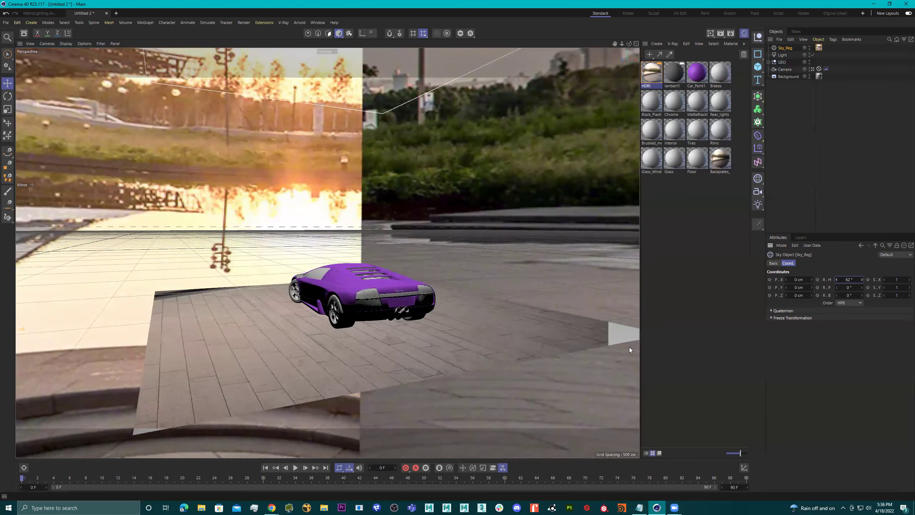
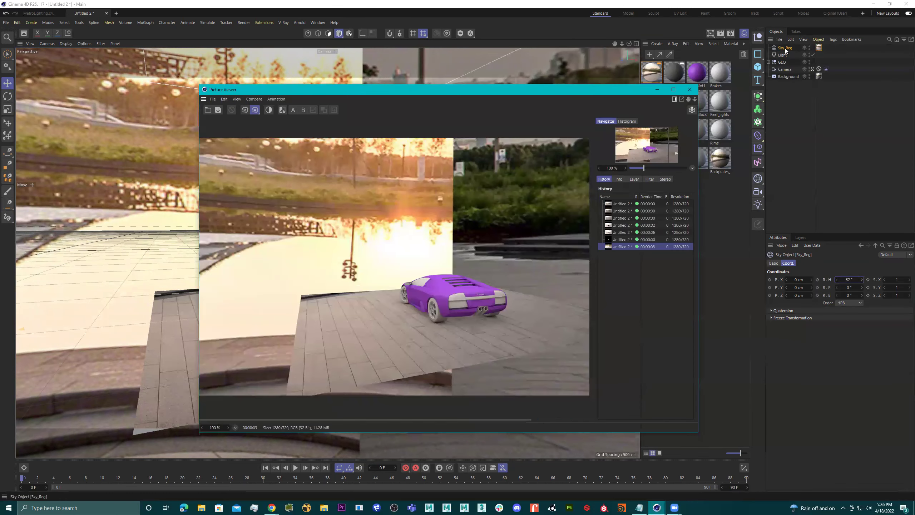
# - Add a Compositing tag to Sky_Reg with Seen by Camera turned off, and render to the Picture Viewer
pyautogui.rightClick(786, 48)
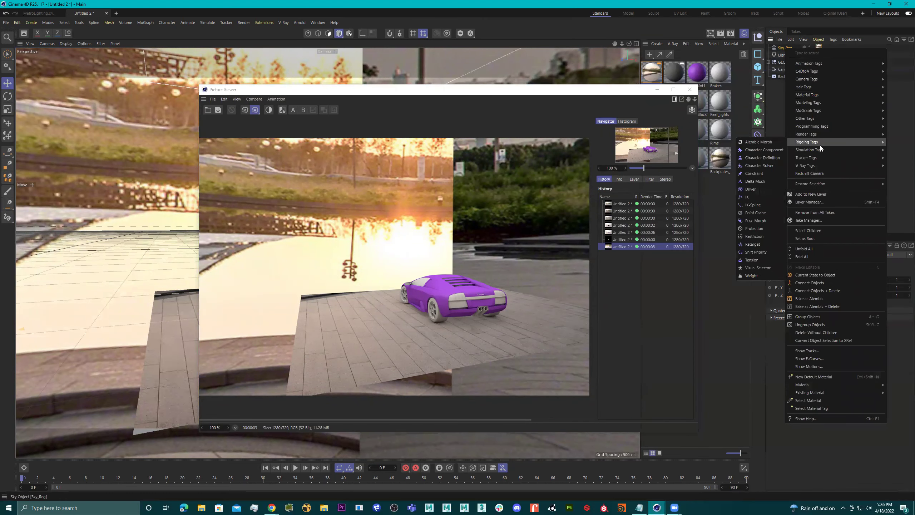
pyautogui.moveTo(811, 136)
pyautogui.click(770, 142)
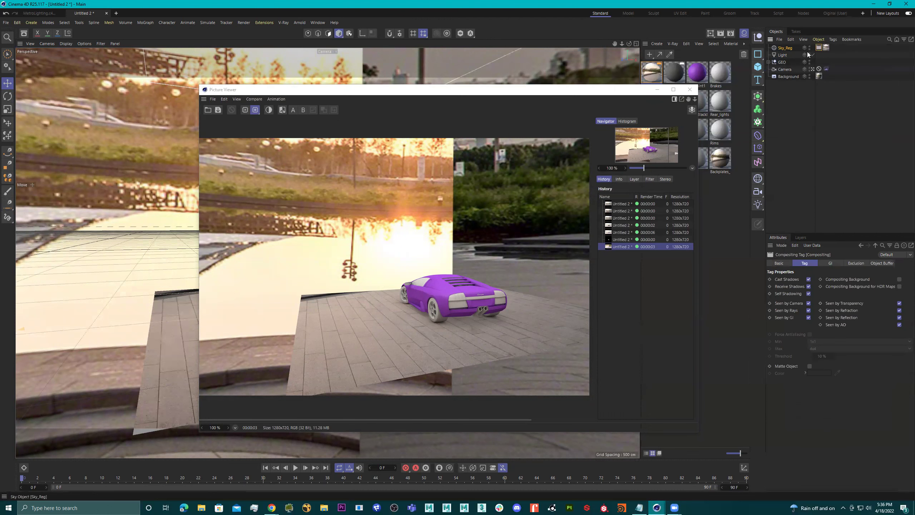
pyautogui.click(808, 303)
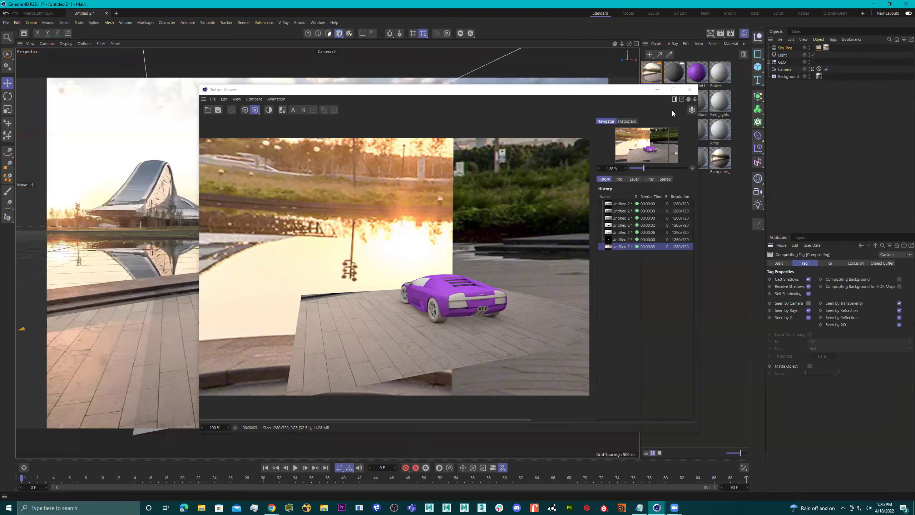
pyautogui.click(720, 34)
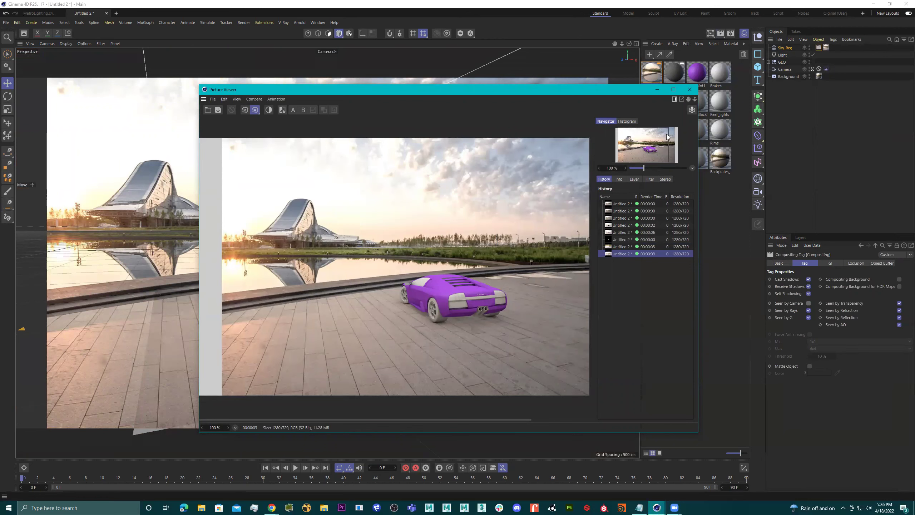
# - Replace Car_Paint1's default specular with a GGX reflectance layer at 31% layer strength and render the result
pyautogui.doubleClick(697, 72)
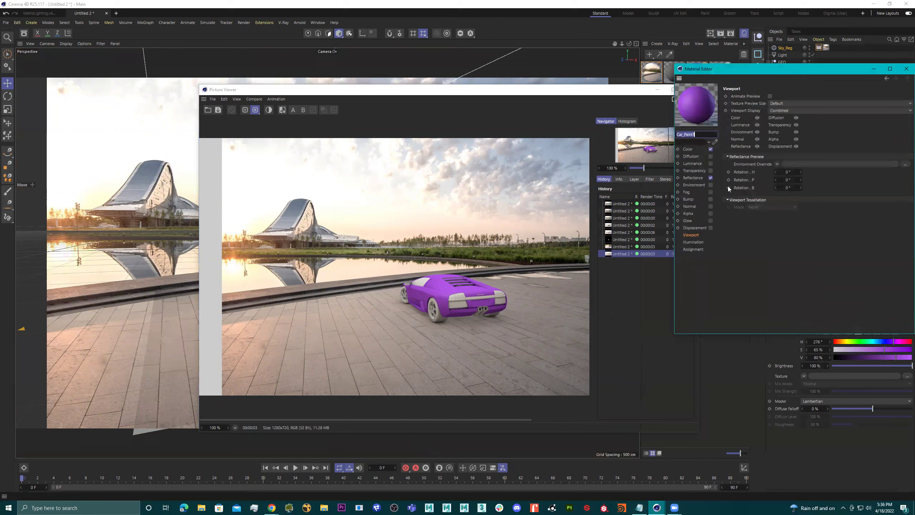
pyautogui.click(697, 178)
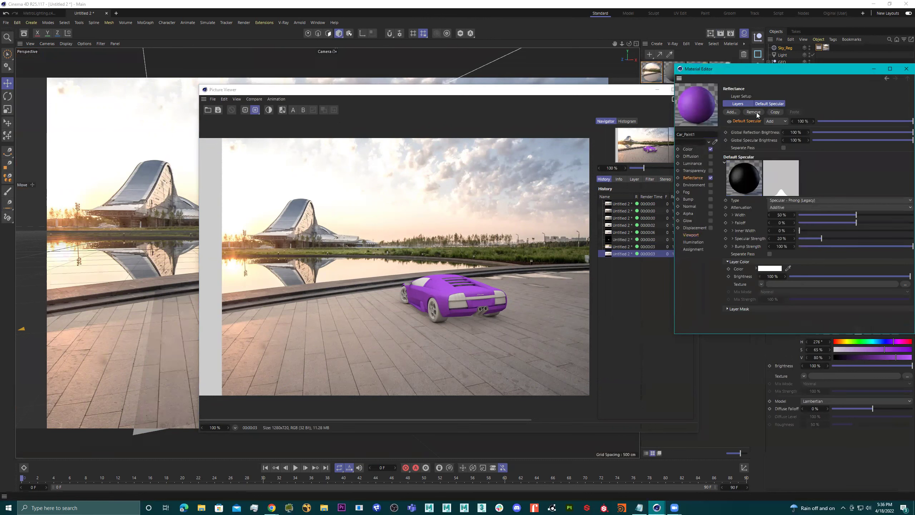
pyautogui.click(732, 112)
pyautogui.click(758, 132)
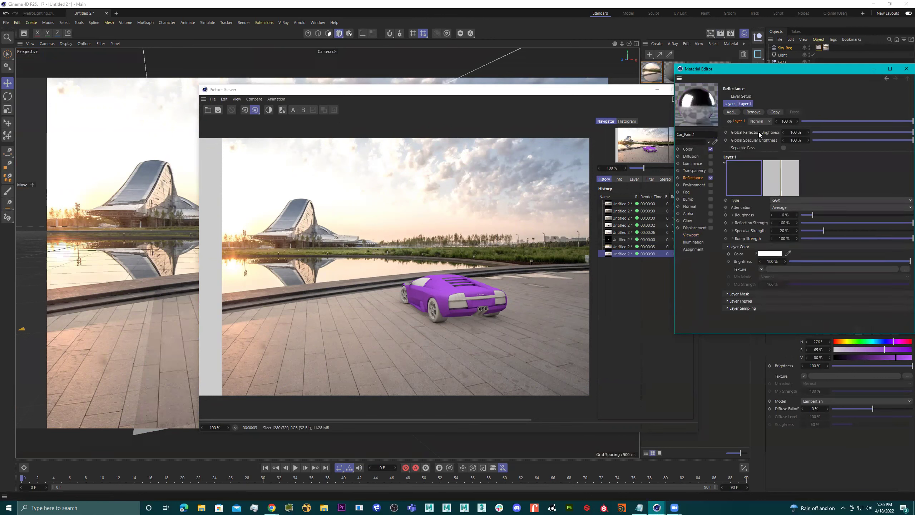
pyautogui.moveTo(846, 121); pyautogui.dragTo(836, 121)
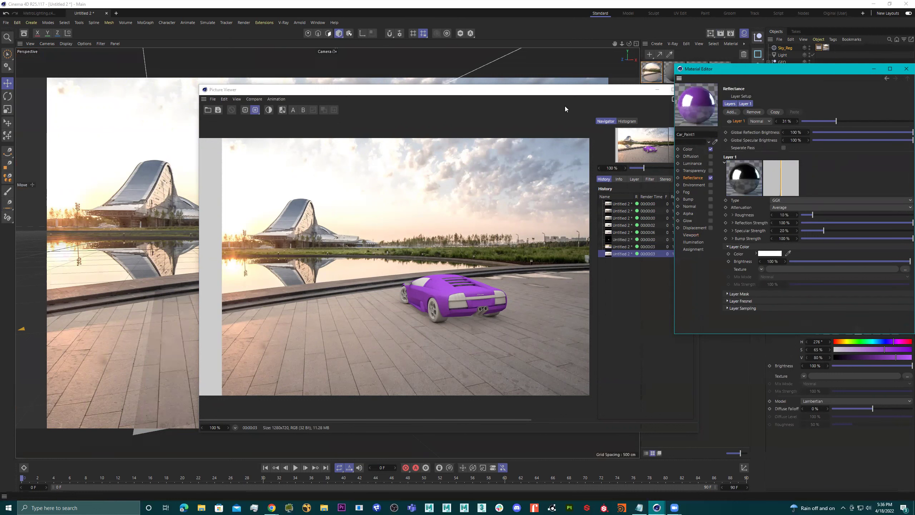
pyautogui.hotkey('shift', 'r')
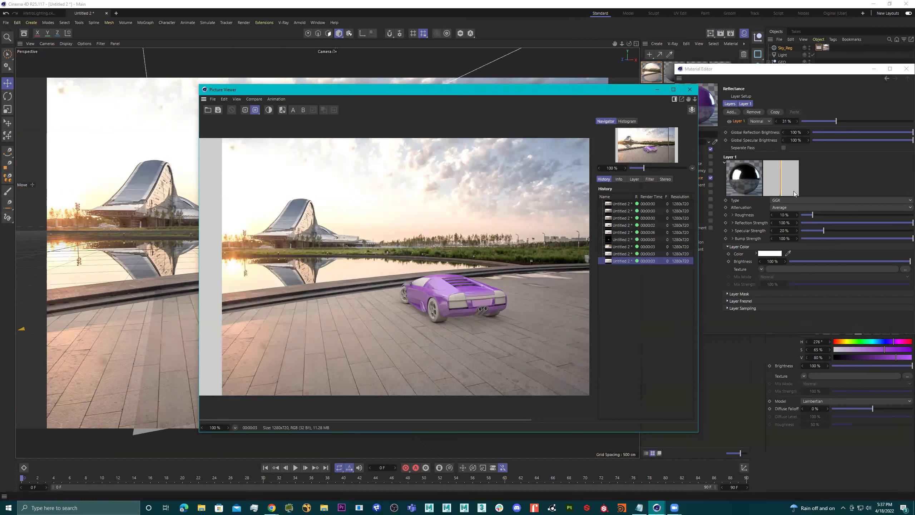
# - Set Car_Paint1's GGX reflection strength to 77% and layer strength to 45%, test-render it, and close the render and material windows
pyautogui.click(888, 223)
pyautogui.moveTo(839, 121); pyautogui.dragTo(852, 121)
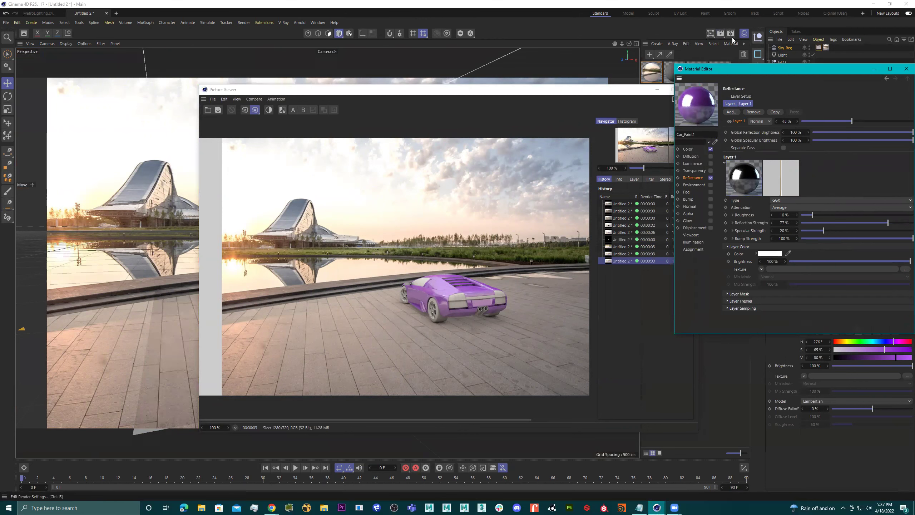
pyautogui.click(721, 33)
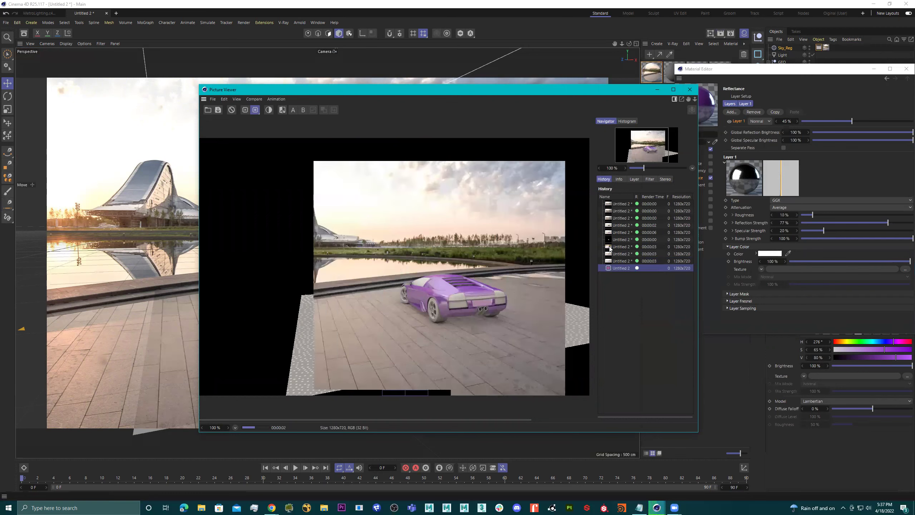
pyautogui.click(689, 89)
pyautogui.moveTo(824, 70); pyautogui.dragTo(697, 59)
pyautogui.click(779, 58)
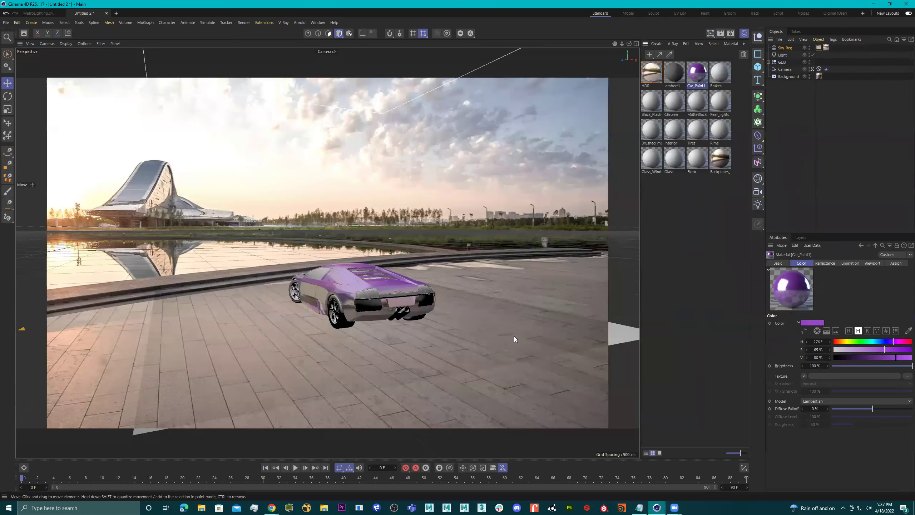
# - Switch to Chrome, search for hdrihaven and open Poly Haven's Sunrise-Sunset HDRI category
pyautogui.moveTo(274, 507)
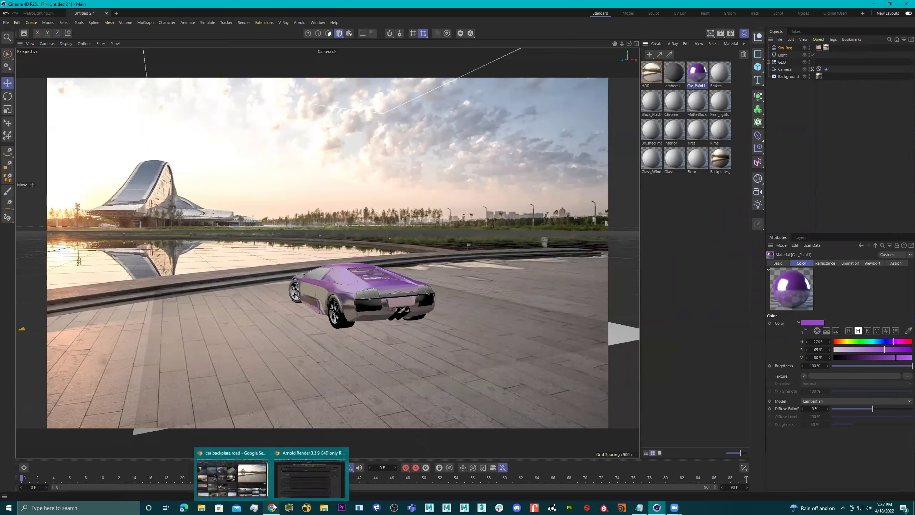
pyautogui.click(243, 481)
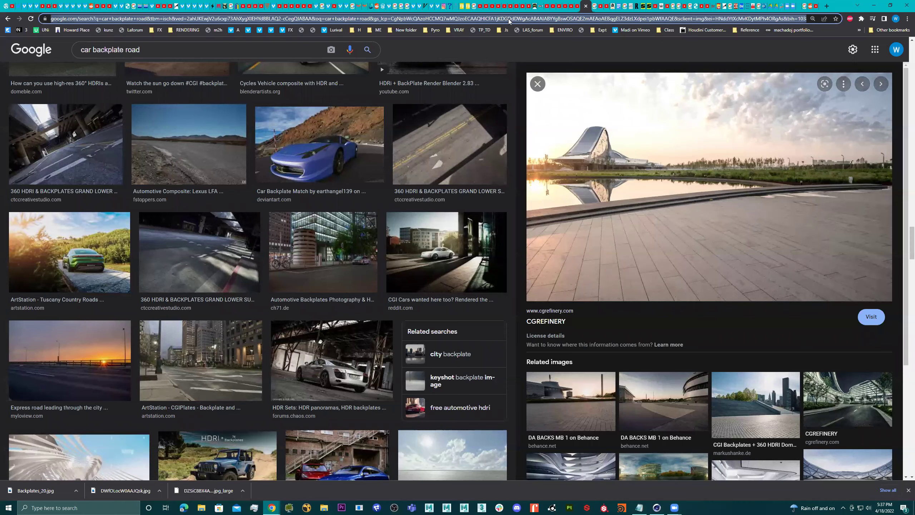
pyautogui.write('hdrihaven')
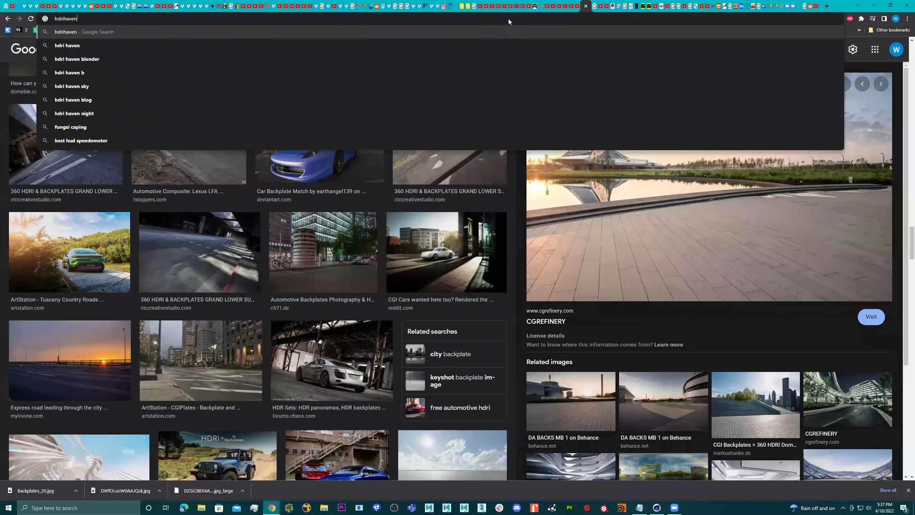
pyautogui.press('Return')
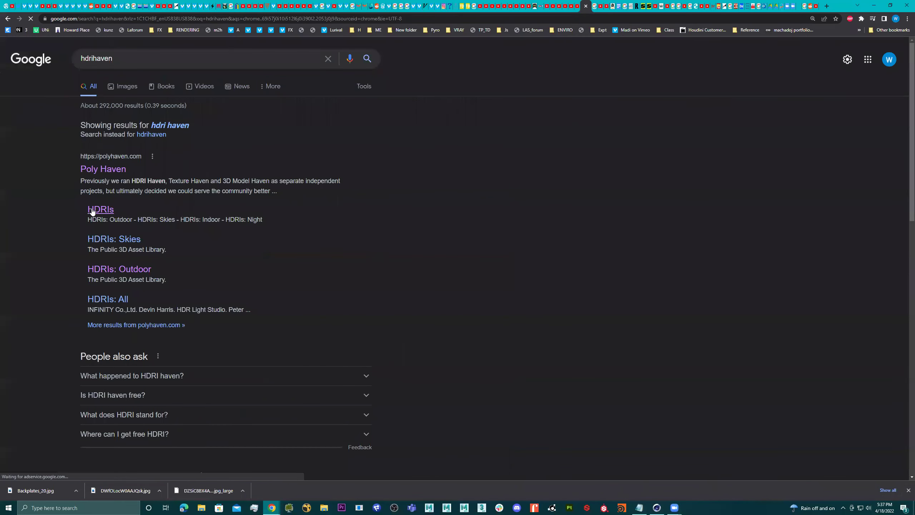
pyautogui.click(92, 212)
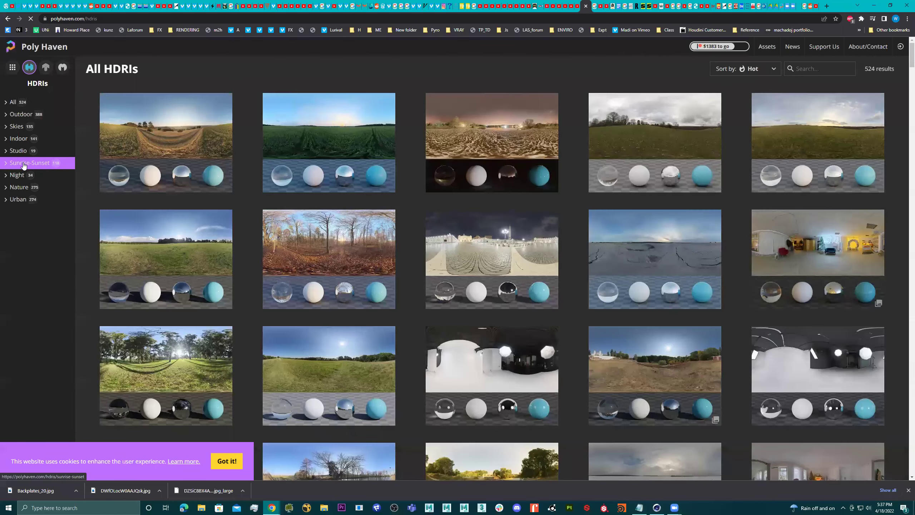
pyautogui.click(24, 165)
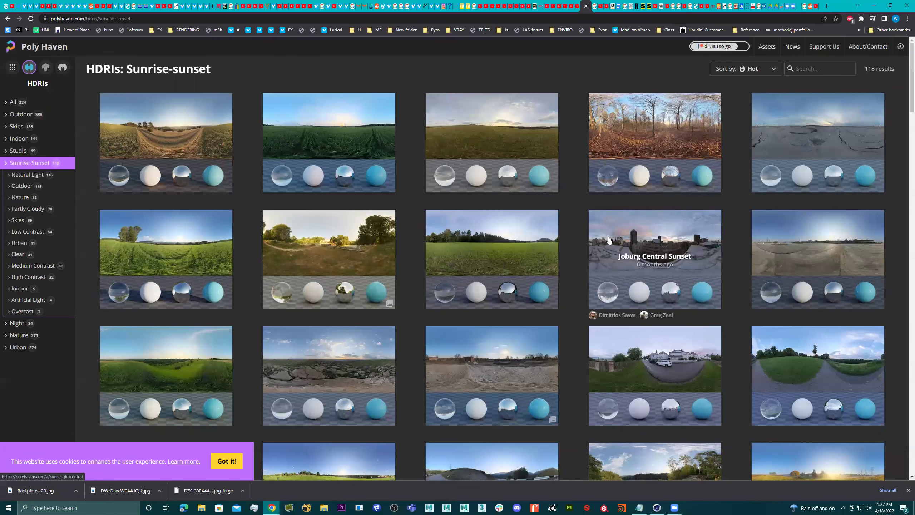
# - Find the Spruit Sunrise HDRI among the sunrise-sunset assets and download it as a 4K EXR
pyautogui.scroll(-4, 609, 239)
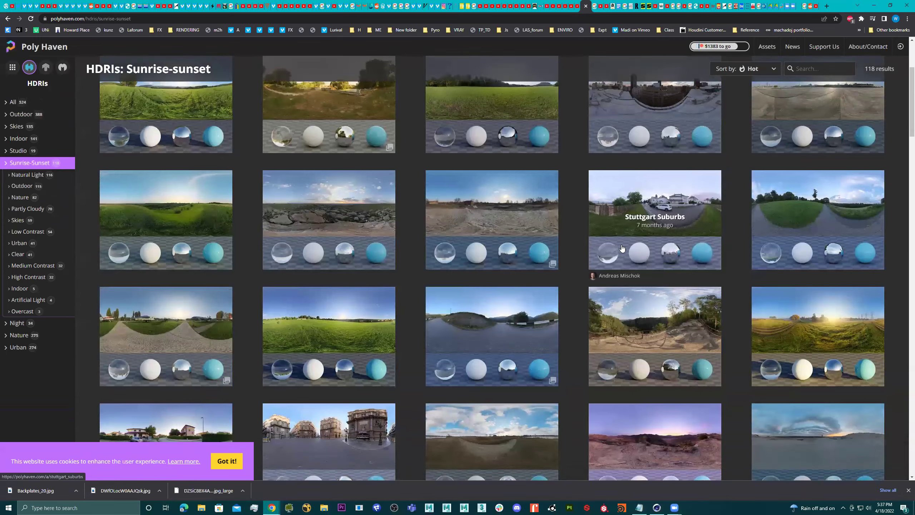
pyautogui.scroll(-3, 623, 248)
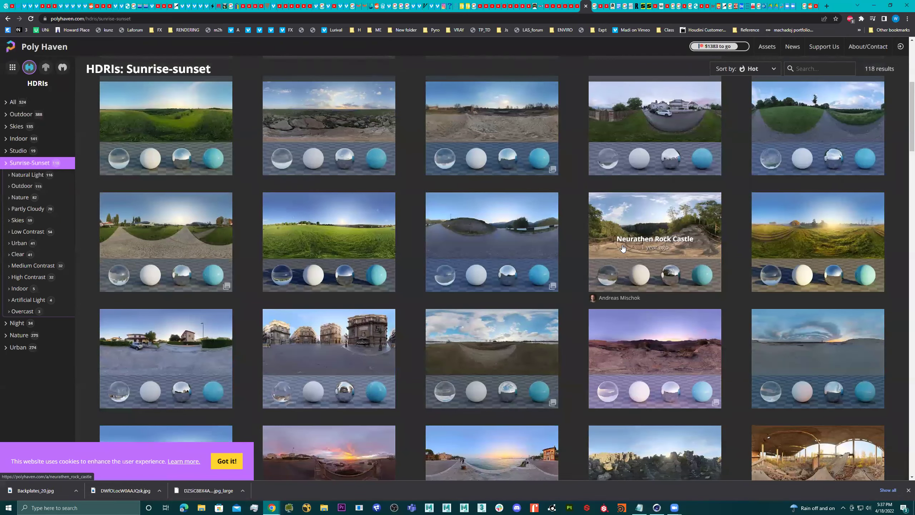
pyautogui.scroll(-1, 685, 245)
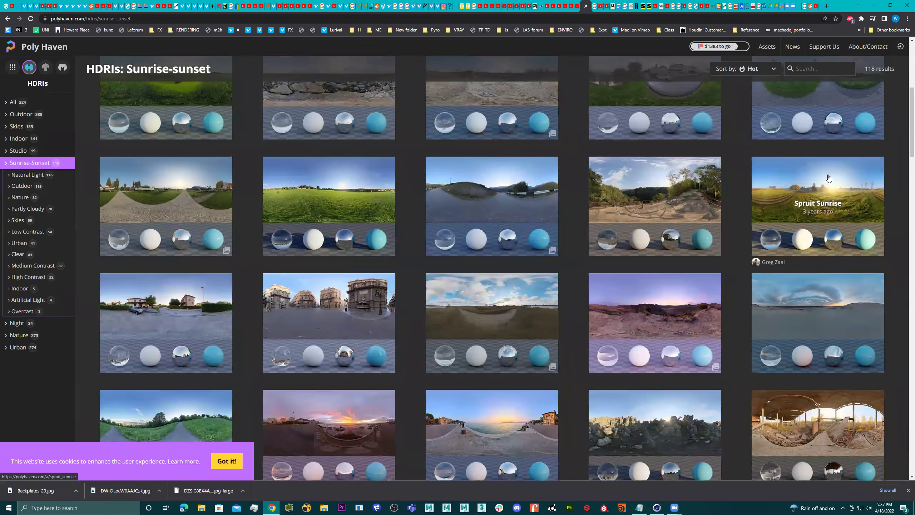
pyautogui.click(822, 205)
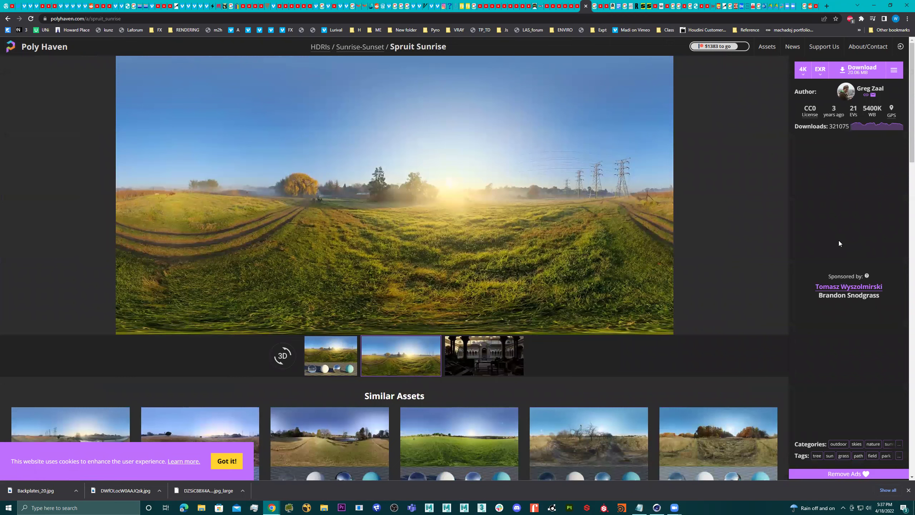
pyautogui.click(860, 70)
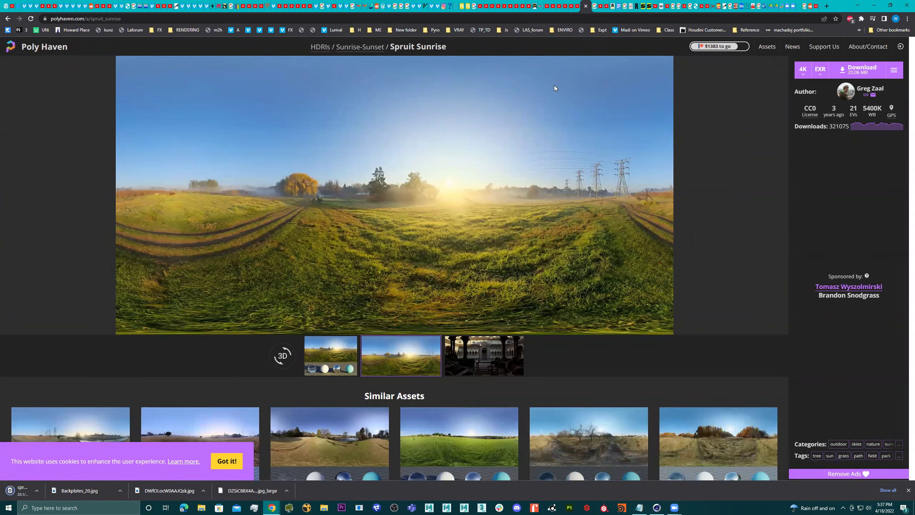
# - Return to the Sunrise-Sunset HDRI category and look through the whole list for another suitable sky
pyautogui.scroll(-6, 185, 118)
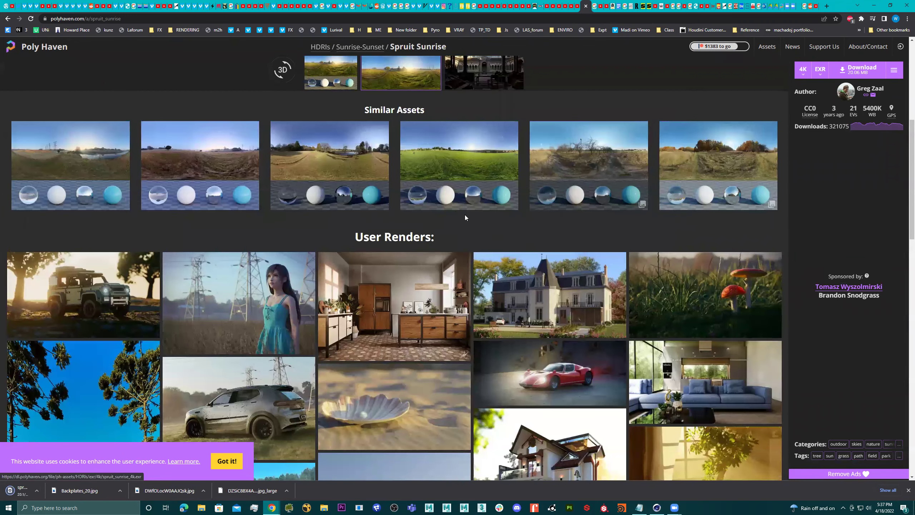
pyautogui.hotkey('alt', 'Left')
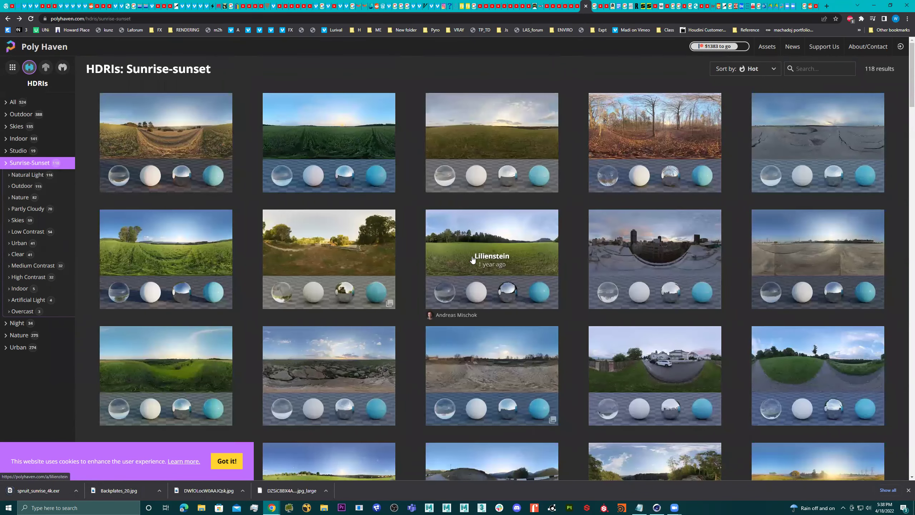
pyautogui.scroll(-6, 472, 259)
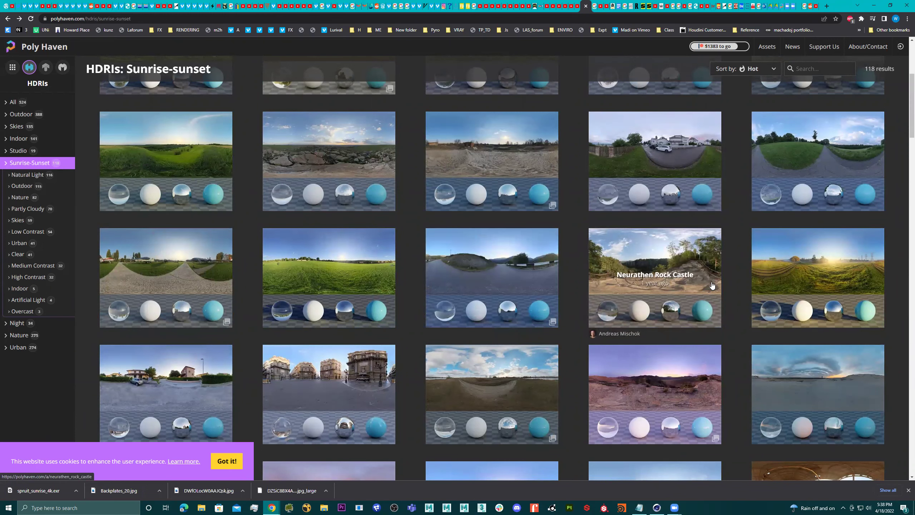
pyautogui.scroll(-3, 687, 285)
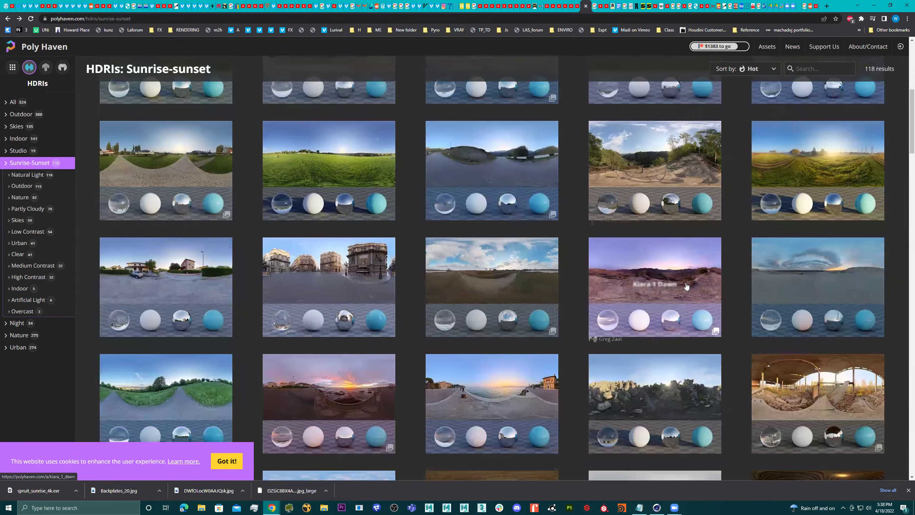
pyautogui.scroll(-3, 685, 286)
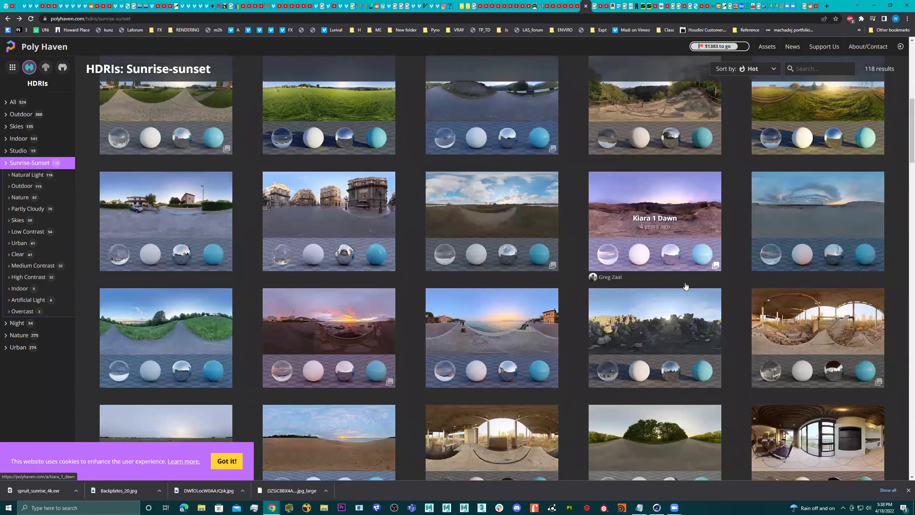
pyautogui.scroll(-10, 685, 286)
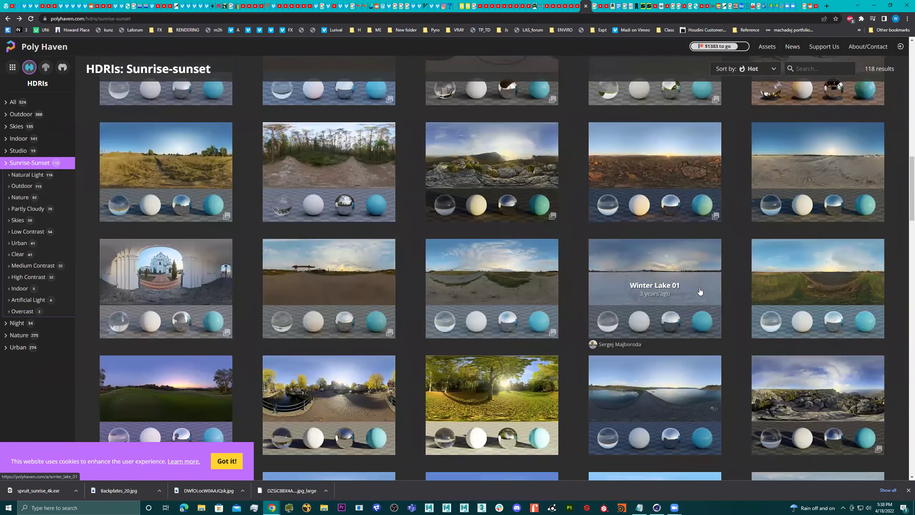
pyautogui.scroll(-8, 695, 292)
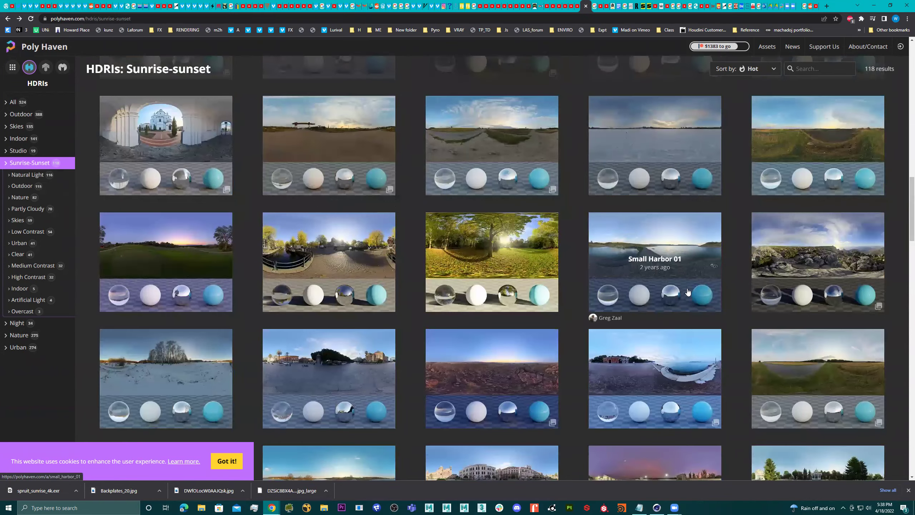
pyautogui.scroll(-1, 687, 290)
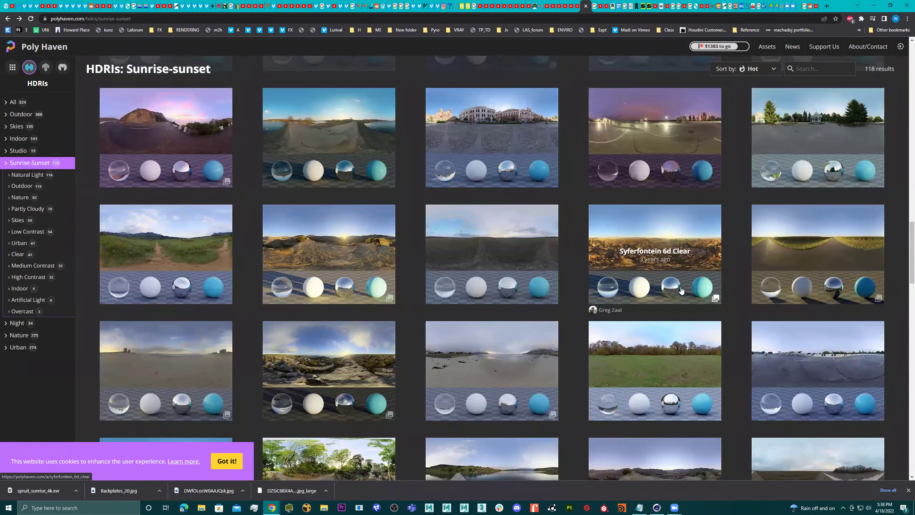
pyautogui.scroll(-7, 682, 290)
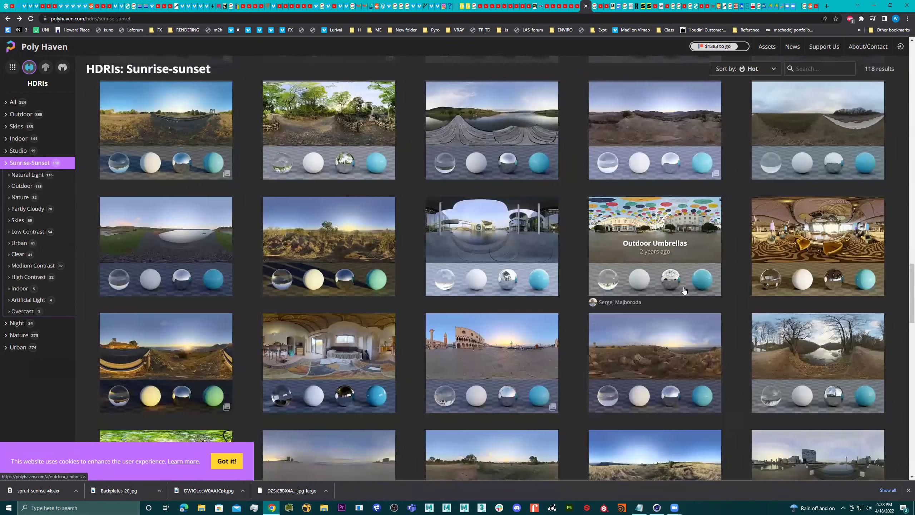
pyautogui.scroll(-10, 684, 290)
pyautogui.scroll(-8, 684, 289)
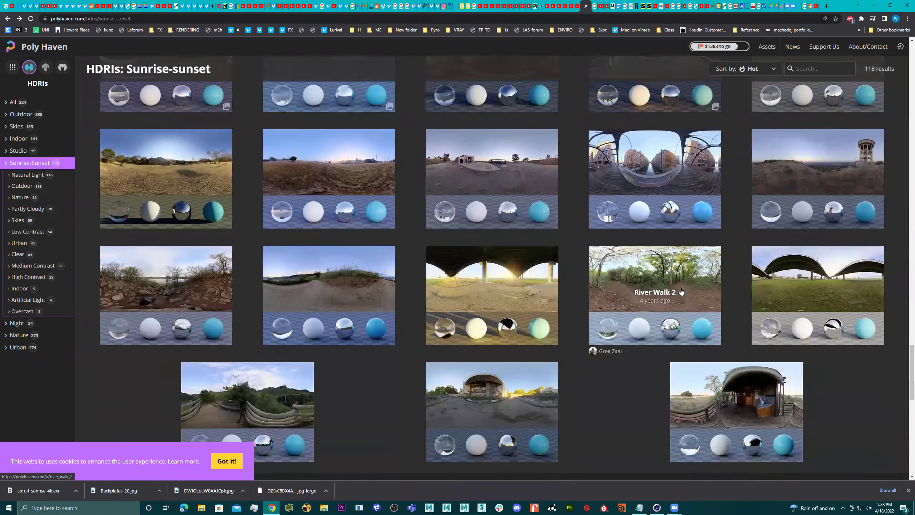
pyautogui.scroll(-3, 681, 290)
# - Find the Neurathen Rock Castle HDRI among the sunrise-sunset assets and download it as a 4K EXR
pyautogui.scroll(6, 687, 292)
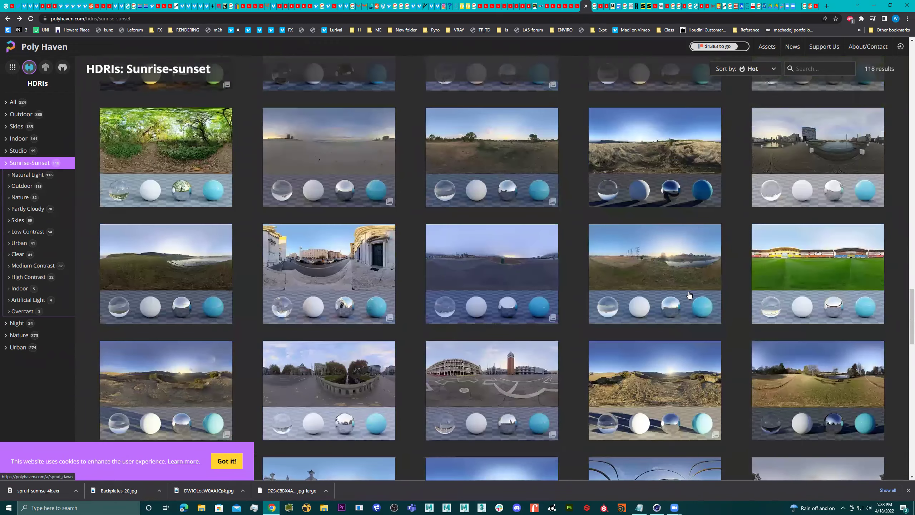
pyautogui.scroll(8, 688, 294)
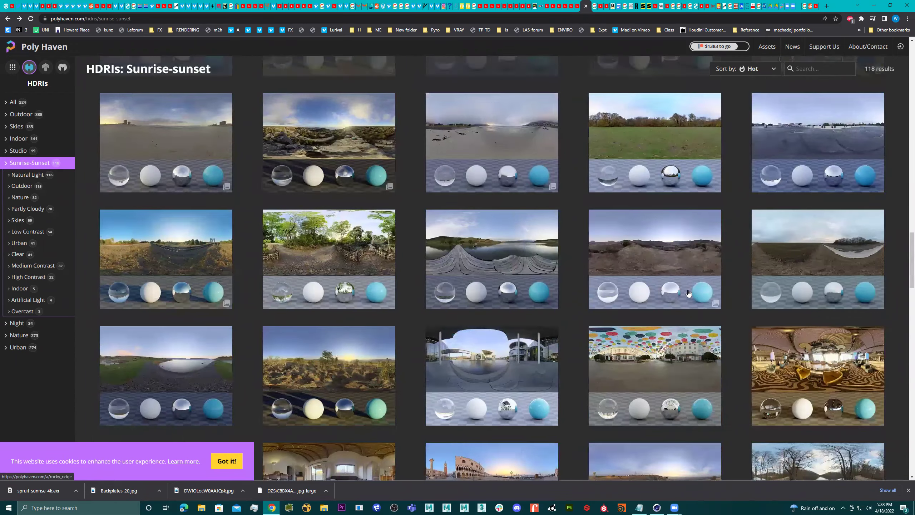
pyautogui.scroll(8, 688, 294)
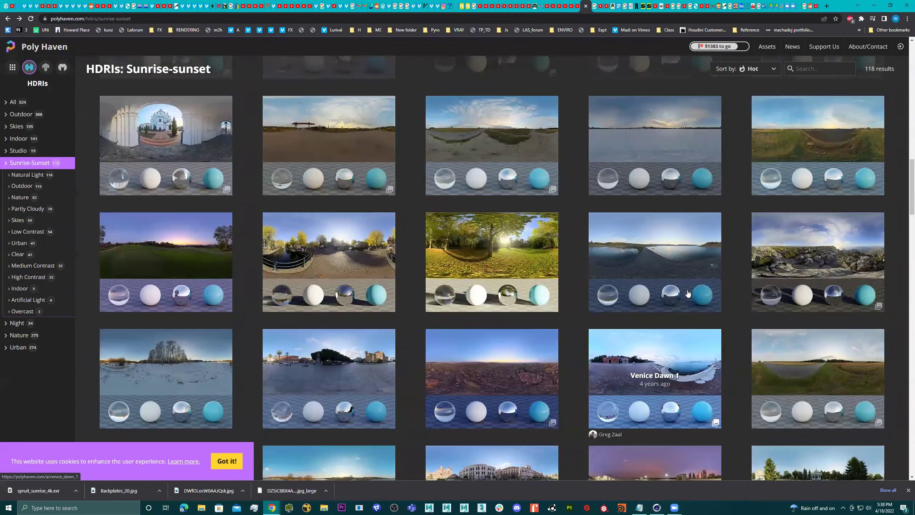
pyautogui.scroll(8, 687, 293)
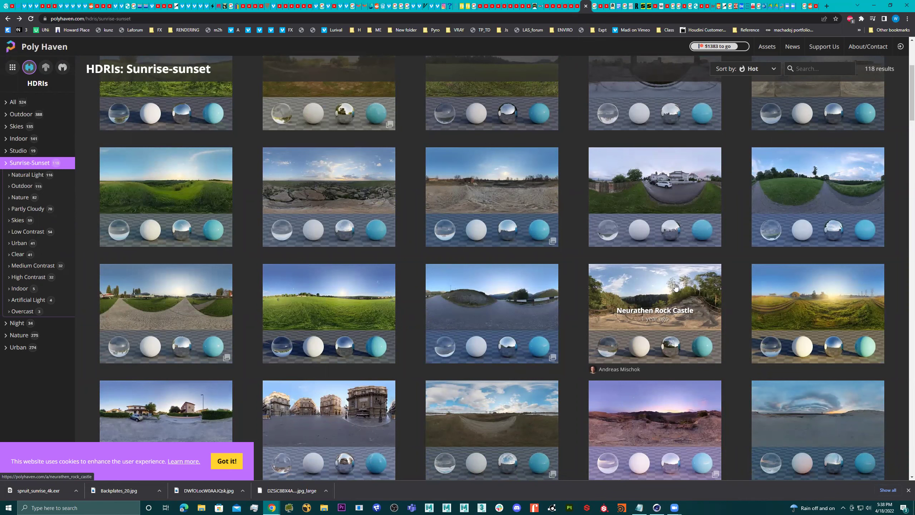
pyautogui.click(695, 295)
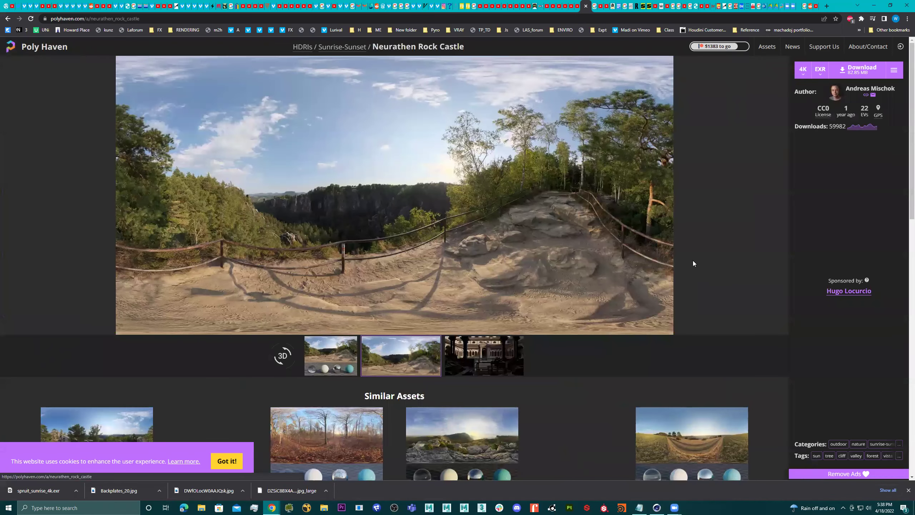
pyautogui.click(859, 77)
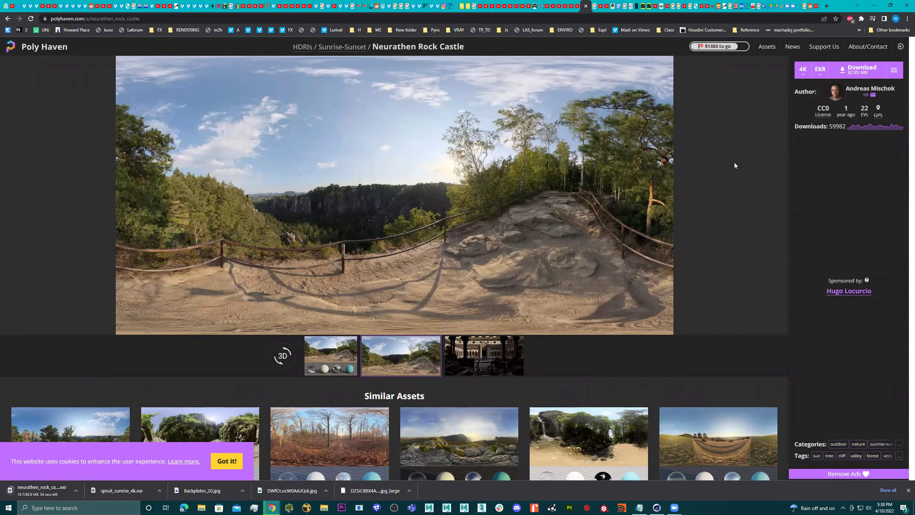
# - Switch back to Cinema 4D and hide the Sky_Reg object in both the viewport and the render
pyautogui.click(874, 5)
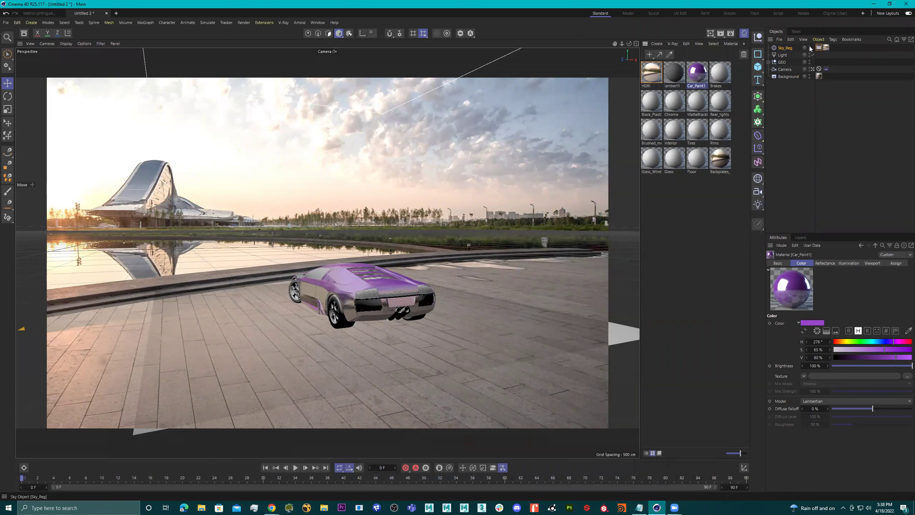
pyautogui.click(785, 49)
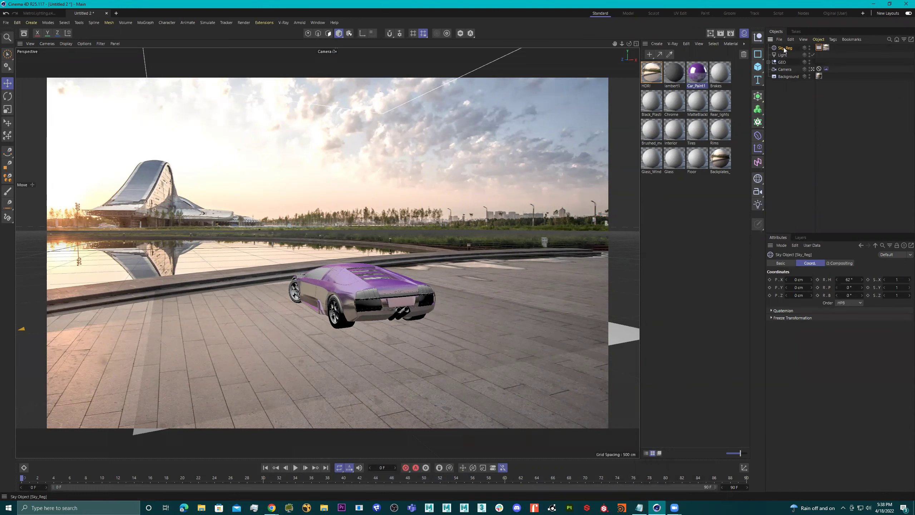
pyautogui.click(813, 48)
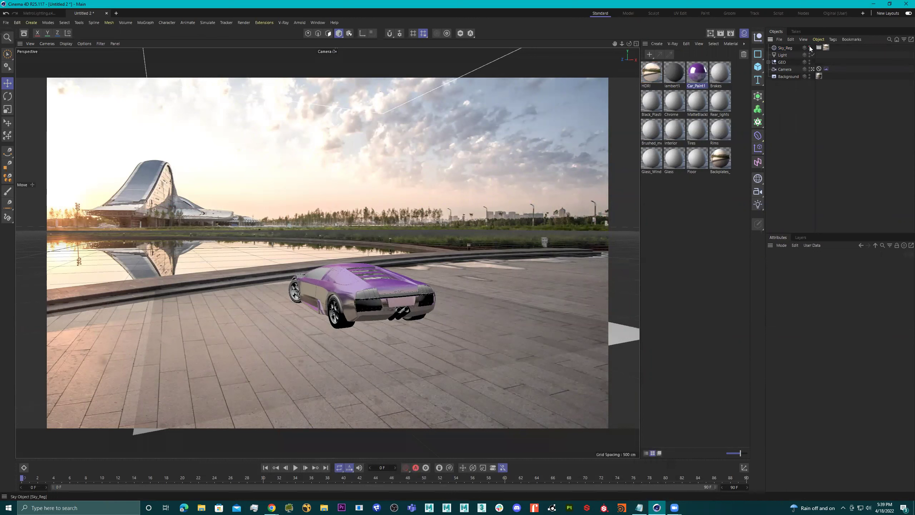
pyautogui.click(810, 47)
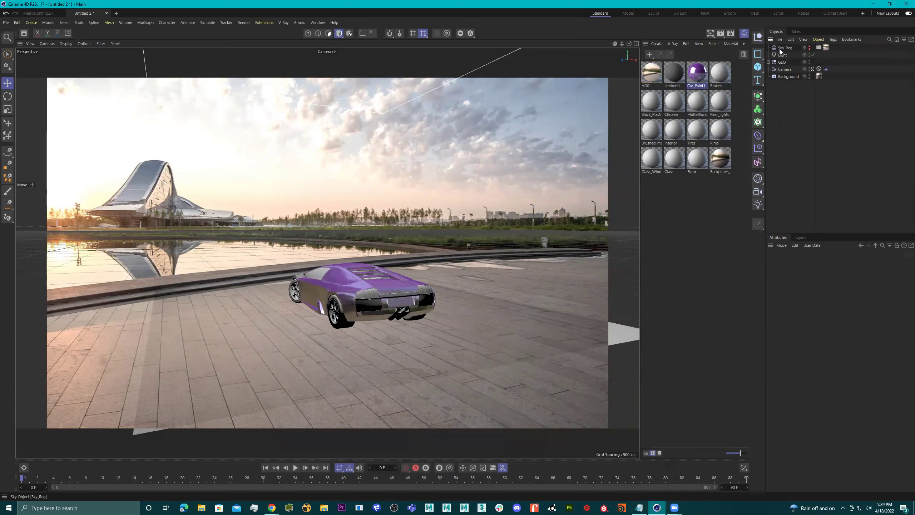
# - Create a new material and name it EXR
pyautogui.doubleClick(698, 201)
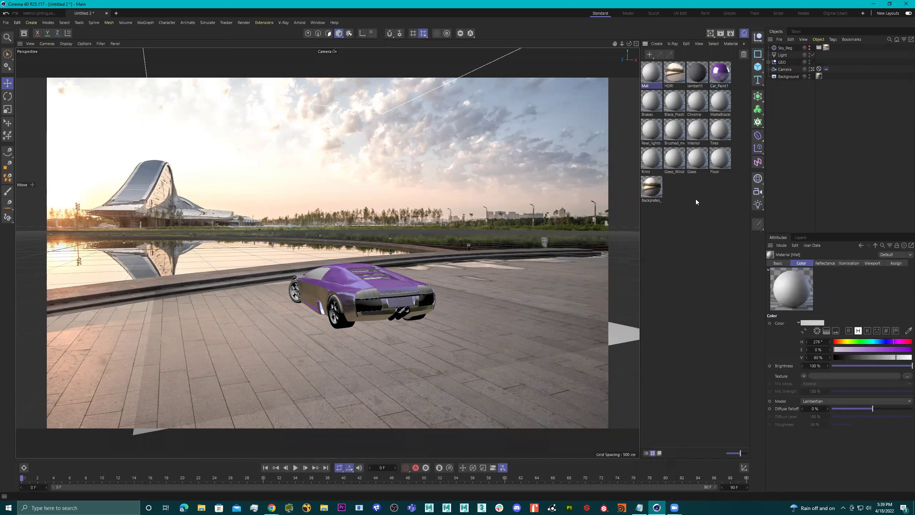
pyautogui.doubleClick(650, 77)
pyautogui.write('EXR')
pyautogui.press('Return')
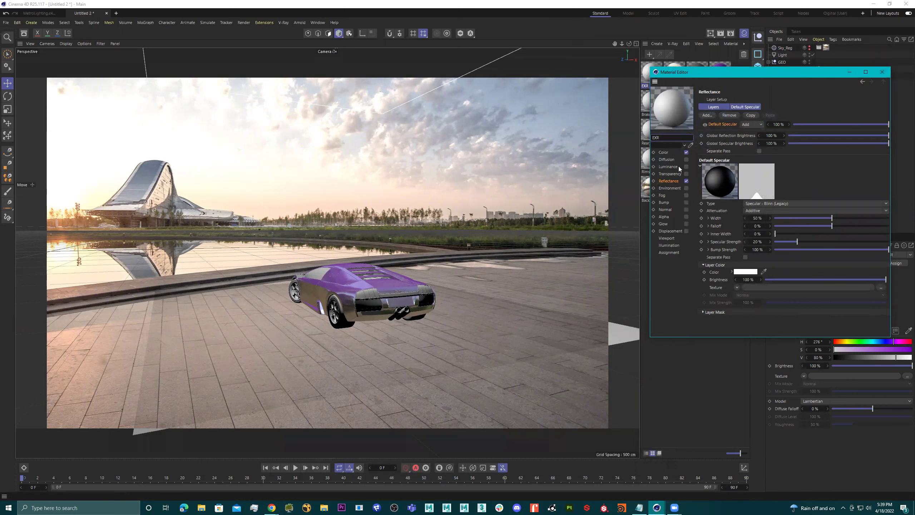
# - Make the EXR material luminance-only, without color and reflectance, and load spruit_sunrise_4k.exr as its luminance texture without copying it to the project
pyautogui.click(686, 153)
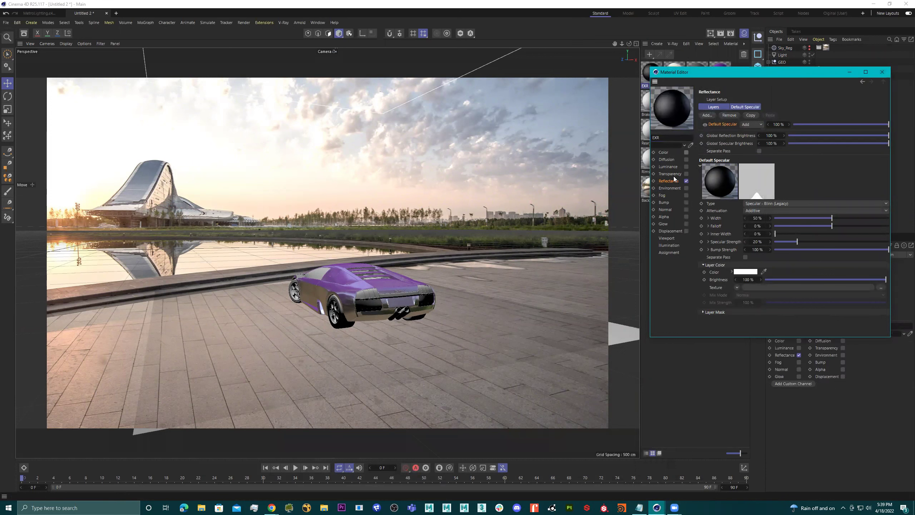
pyautogui.click(686, 181)
pyautogui.click(687, 166)
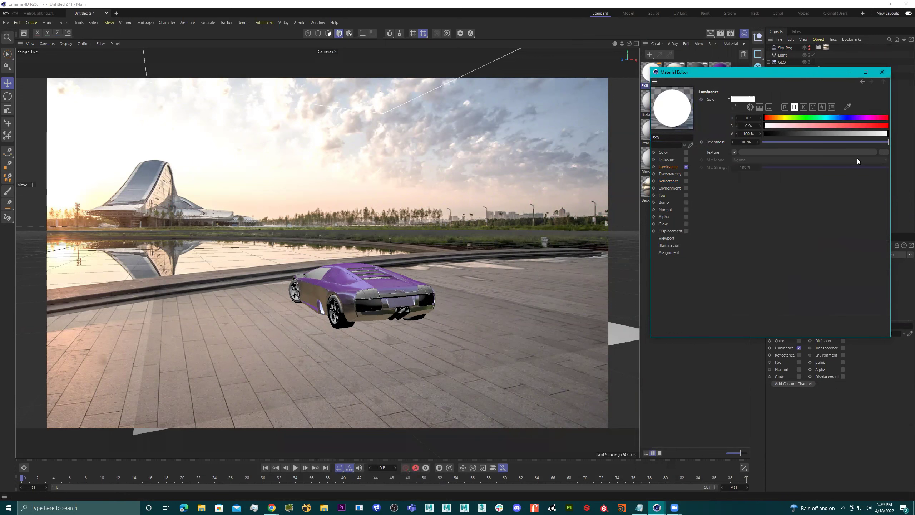
pyautogui.click(884, 153)
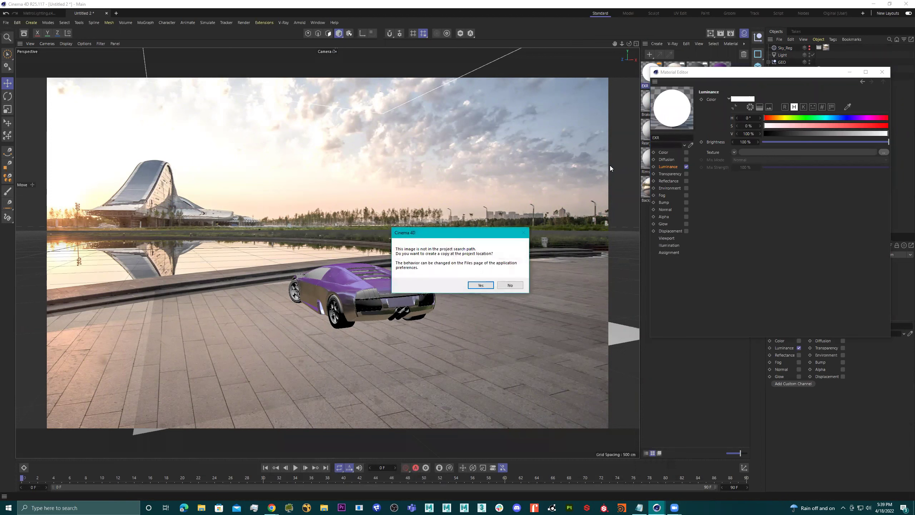
pyautogui.click(510, 285)
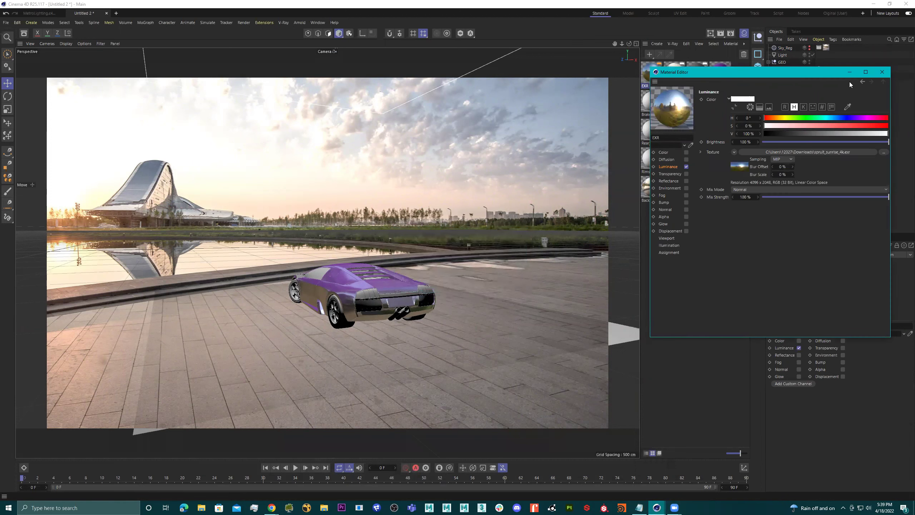
pyautogui.click(880, 73)
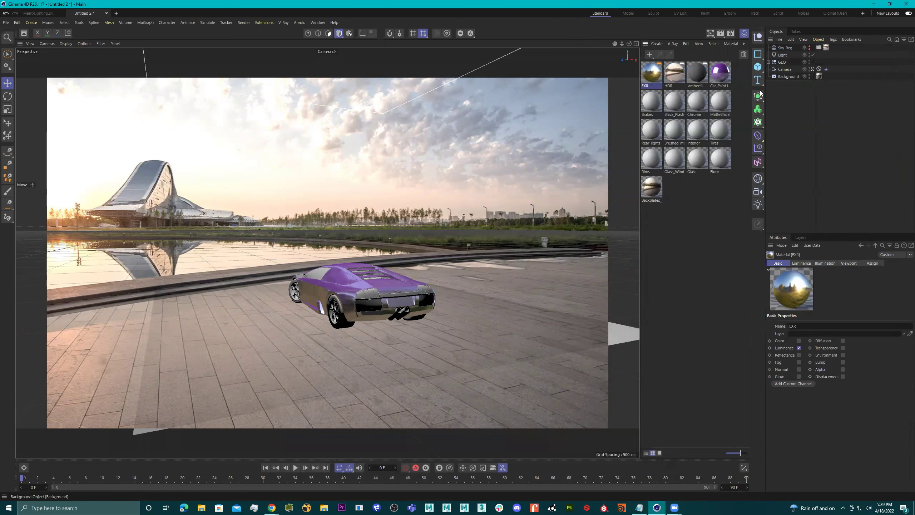
# - Add a new Sky object with the EXR material applied and set the material's viewport texture preview size to 2048x2048
pyautogui.click(759, 180)
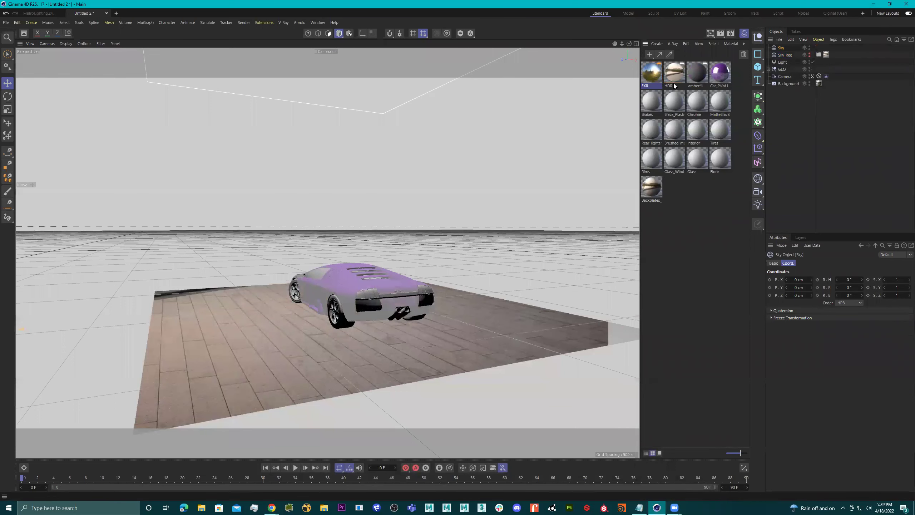
pyautogui.moveTo(653, 77); pyautogui.dragTo(785, 50)
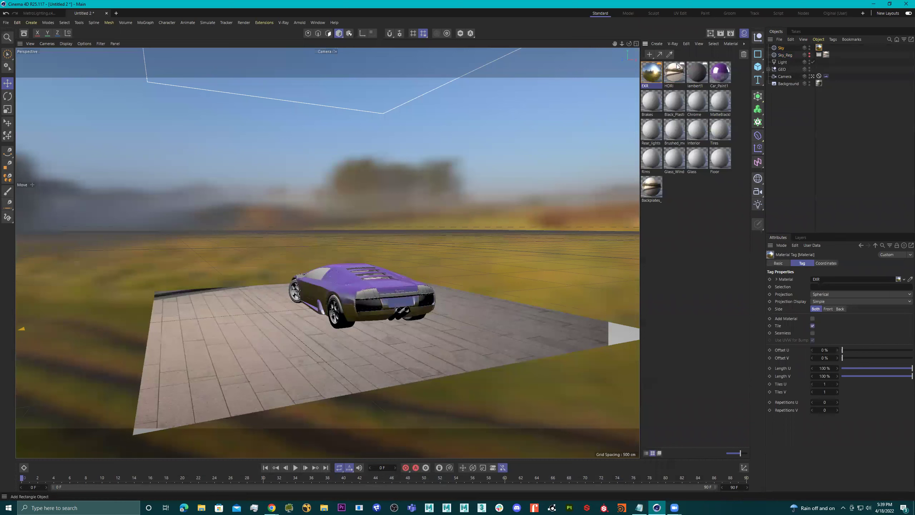
pyautogui.doubleClick(651, 72)
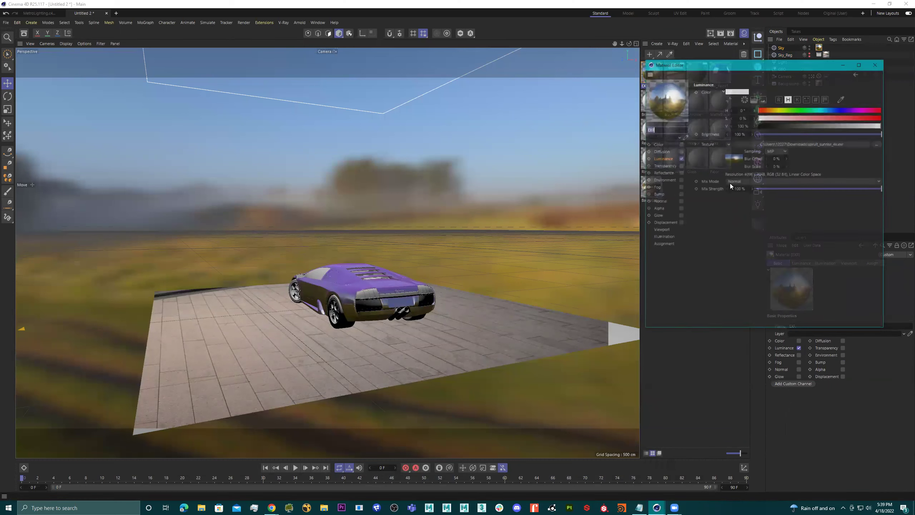
pyautogui.click(662, 230)
pyautogui.click(766, 97)
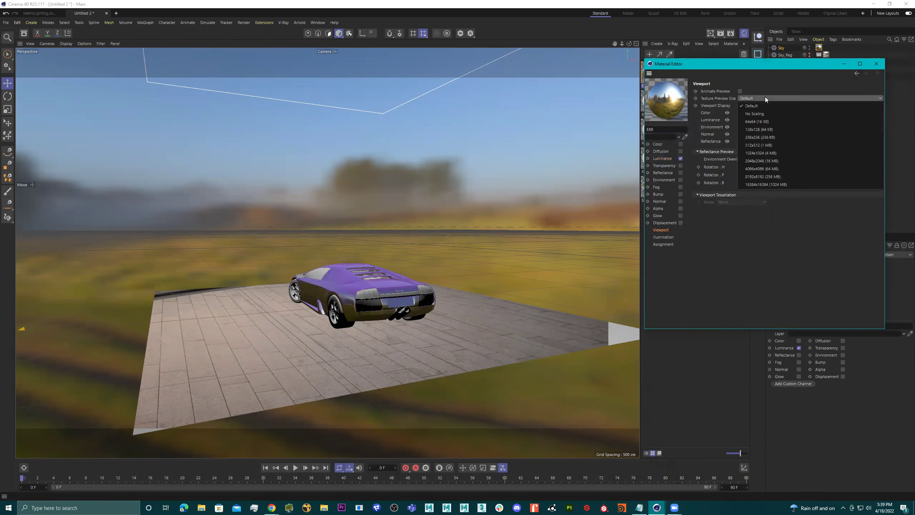
pyautogui.click(775, 159)
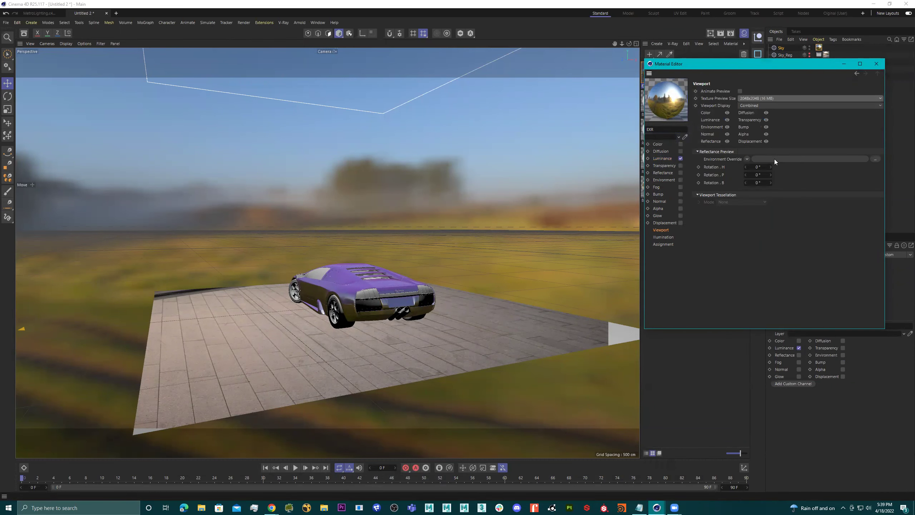
pyautogui.click(876, 64)
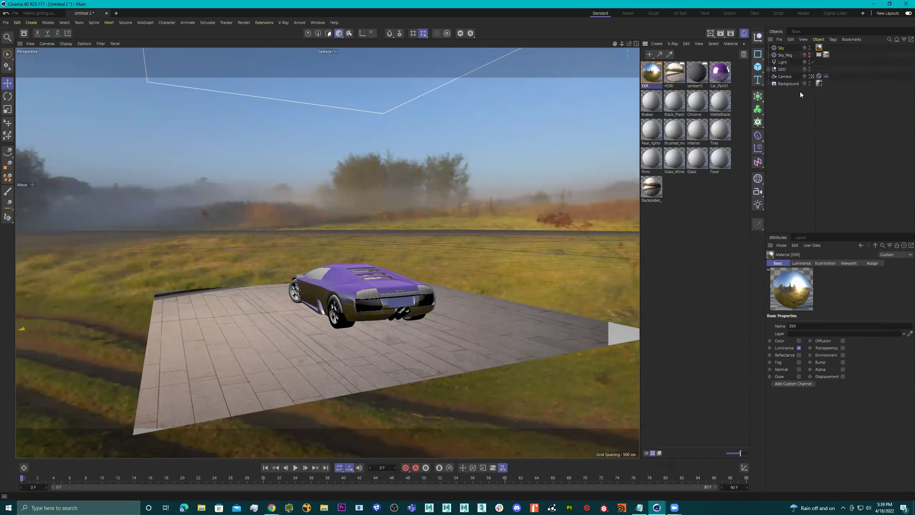
# - Rotate the new Sky object's heading to -118° to reposition the sun
pyautogui.click(780, 48)
pyautogui.moveTo(854, 279); pyautogui.dragTo(815, 280)
pyautogui.moveTo(849, 279); pyautogui.dragTo(862, 280)
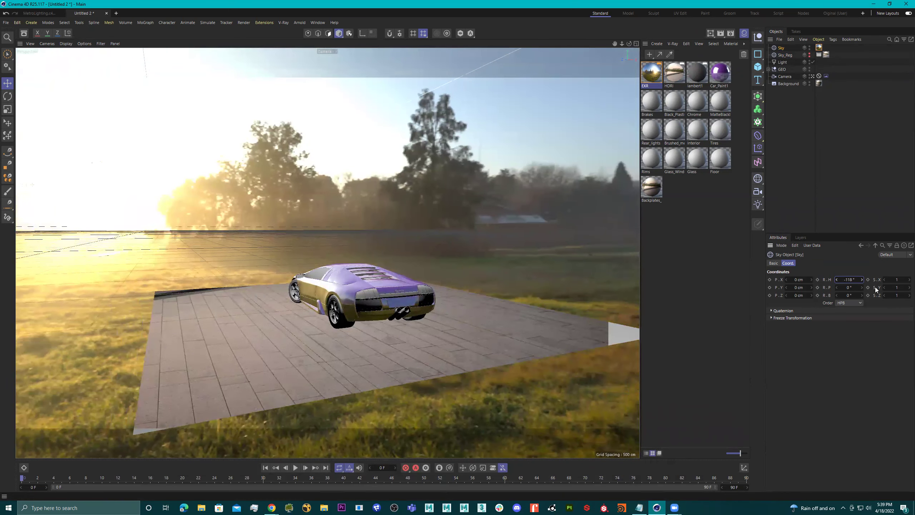
# - Copy Sky_Reg's compositing tag with Seen by Camera off onto the new Sky object and render to the Picture Viewer
pyautogui.click(810, 83)
pyautogui.click(819, 55)
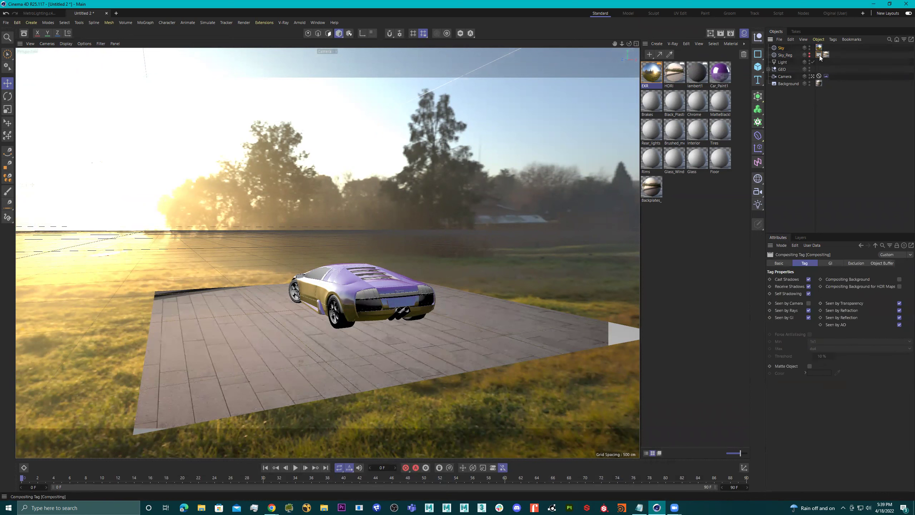
pyautogui.moveTo(820, 54); pyautogui.dragTo(827, 50)
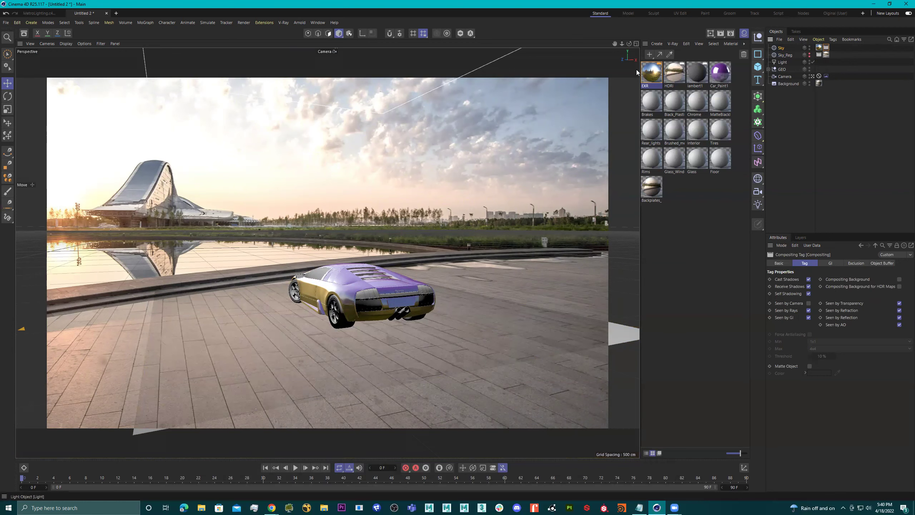
pyautogui.click(721, 34)
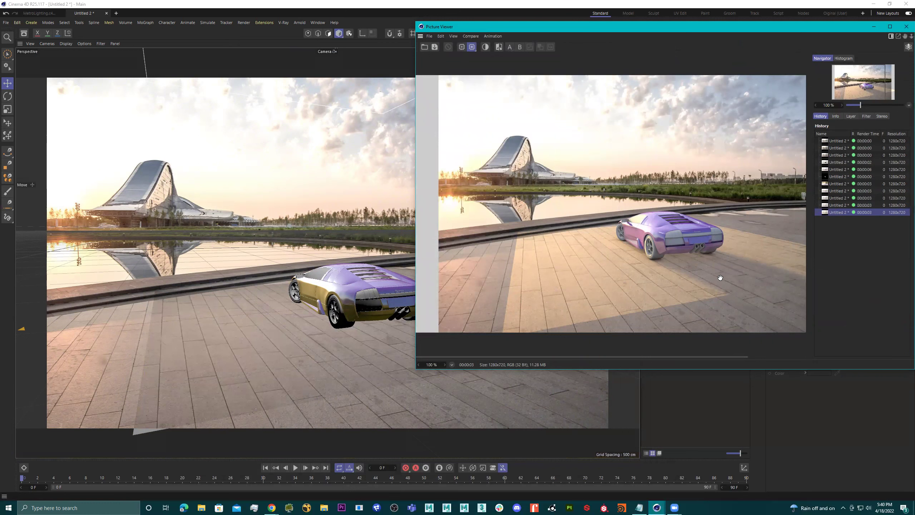
pyautogui.moveTo(728, 357); pyautogui.dragTo(706, 347)
pyautogui.moveTo(749, 30); pyautogui.dragTo(490, 87)
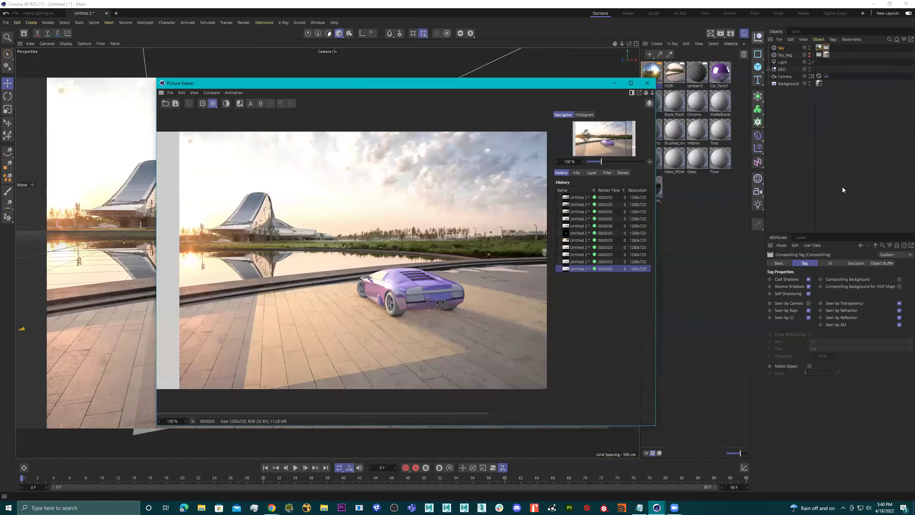
# - Enable Seen by Camera in the Sky object's compositing tag to show the sunrise HDRI in the viewport
pyautogui.click(827, 48)
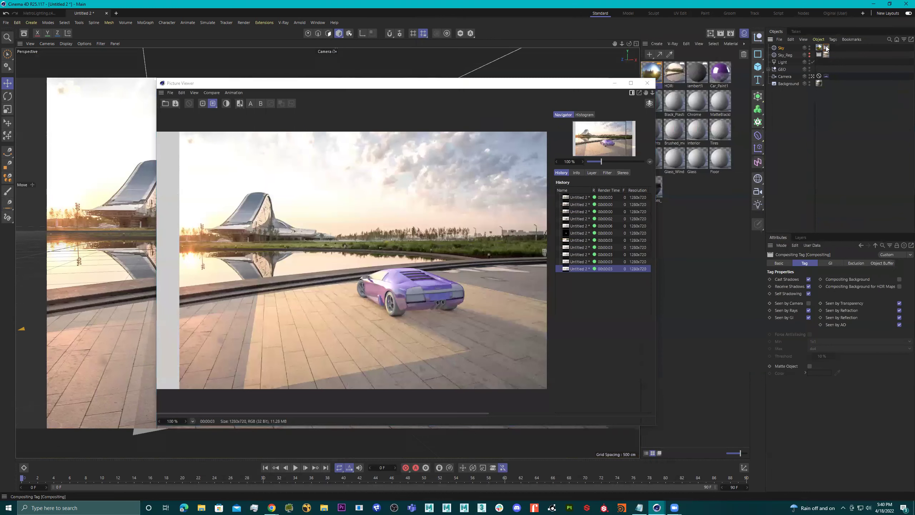
pyautogui.click(809, 303)
pyautogui.click(511, 90)
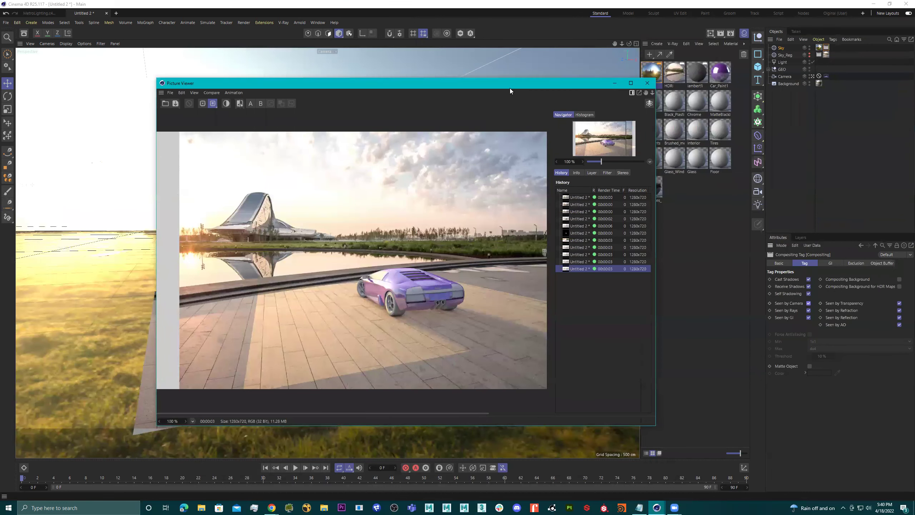
pyautogui.moveTo(510, 88); pyautogui.dragTo(659, 220)
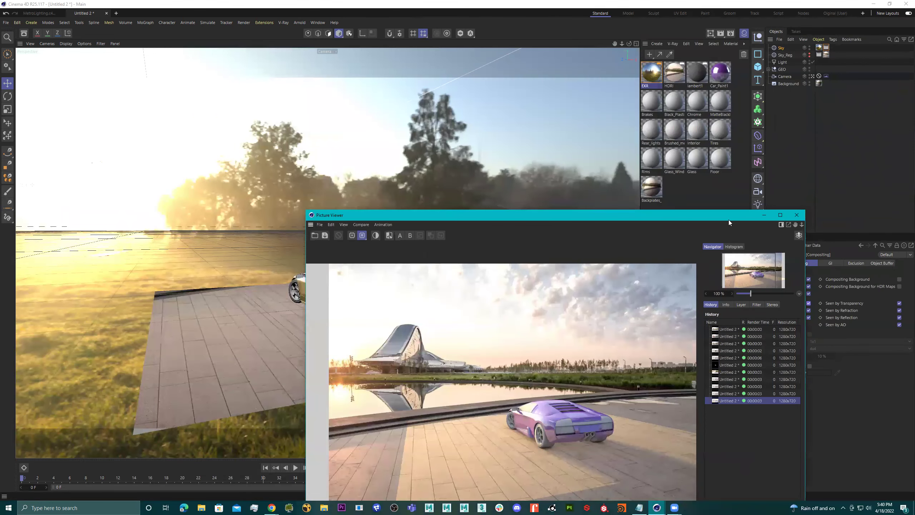
pyautogui.moveTo(727, 216); pyautogui.dragTo(638, 201)
# - Set the Sky object's heading to -96° and render the scene again
pyautogui.click(845, 280)
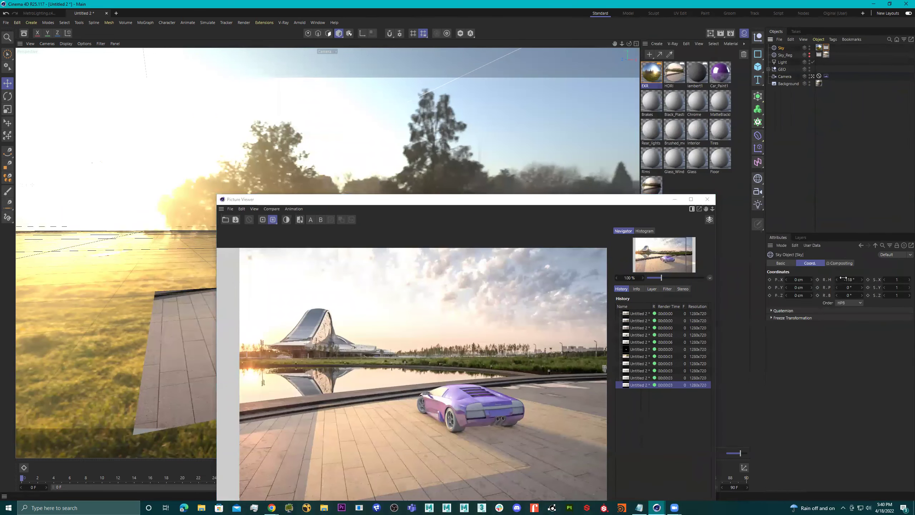
pyautogui.moveTo(850, 280); pyautogui.dragTo(859, 280)
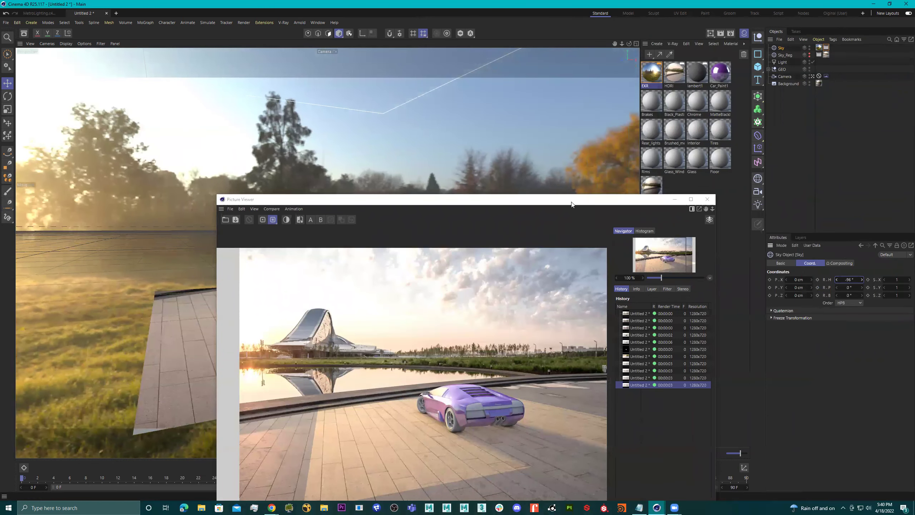
pyautogui.moveTo(572, 204); pyautogui.dragTo(415, 90)
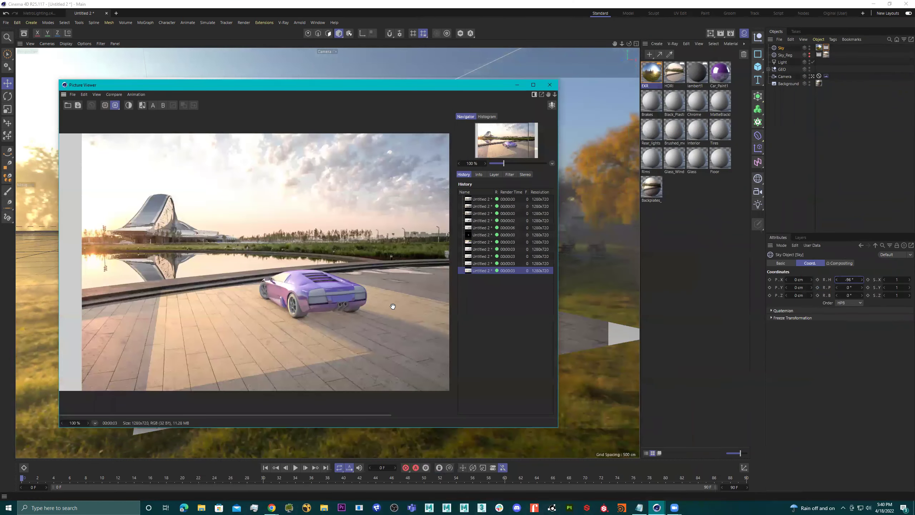
pyautogui.click(721, 33)
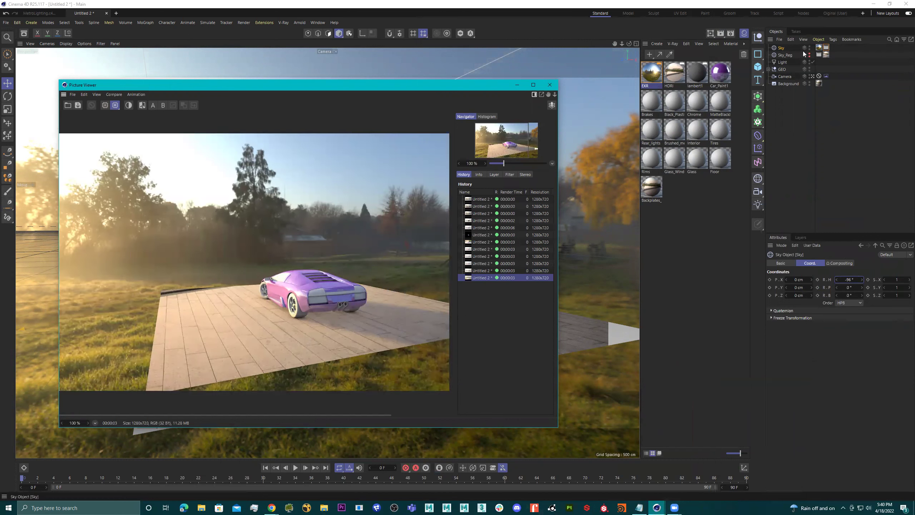
# - Turn off Cast Shadows in the Floor_plane's compositing tag and render to compare the result
pyautogui.click(769, 70)
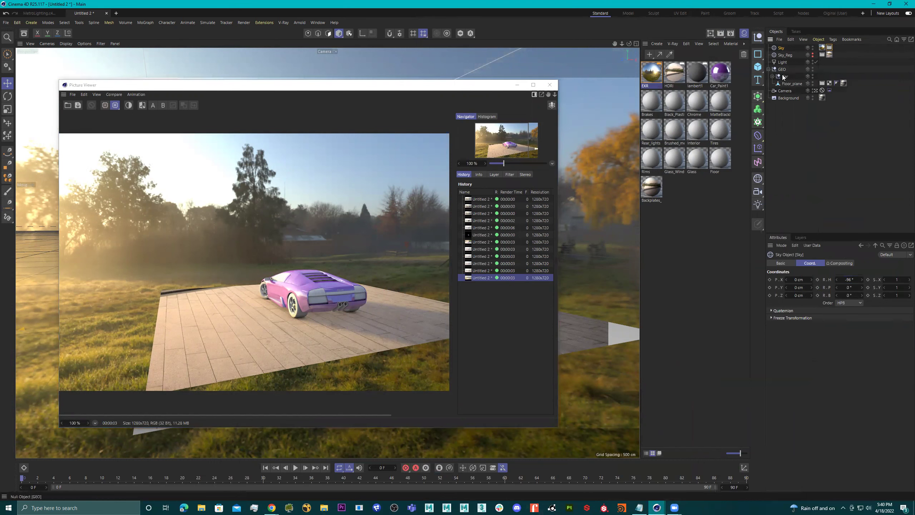
pyautogui.click(794, 84)
pyautogui.click(822, 83)
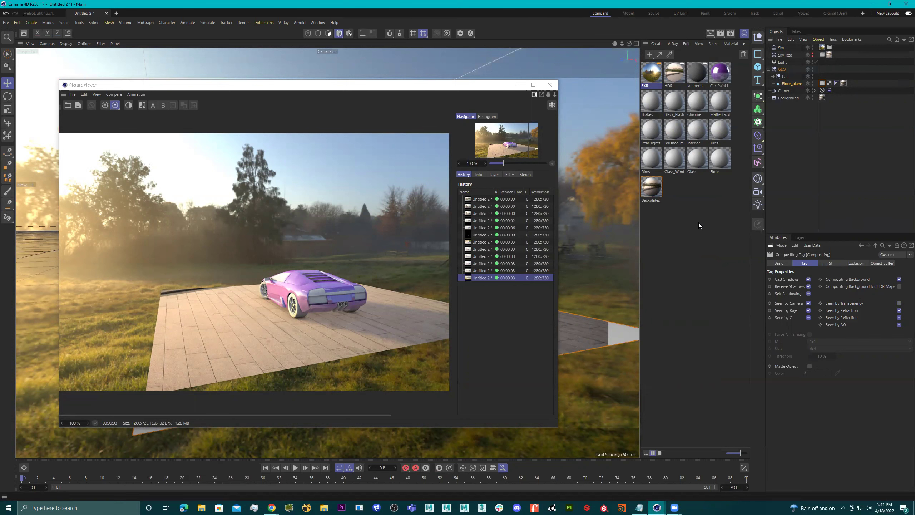
pyautogui.click(721, 34)
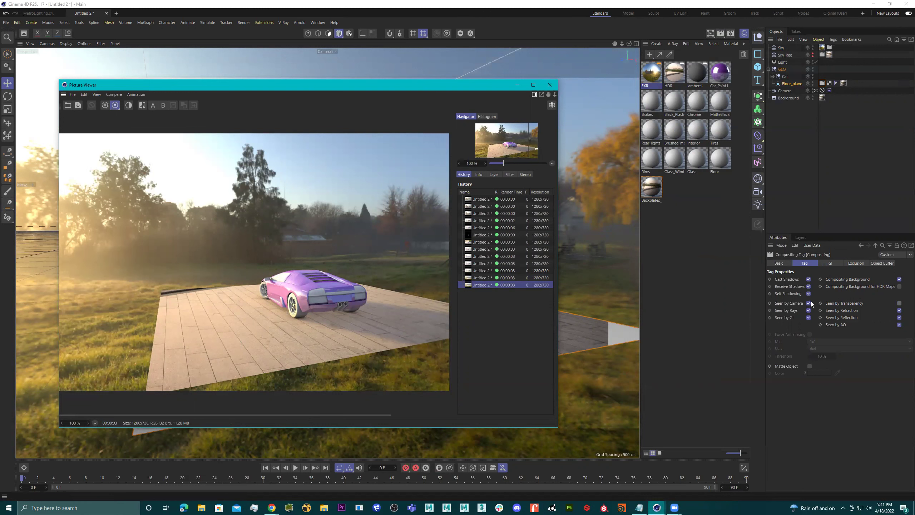
pyautogui.click(808, 279)
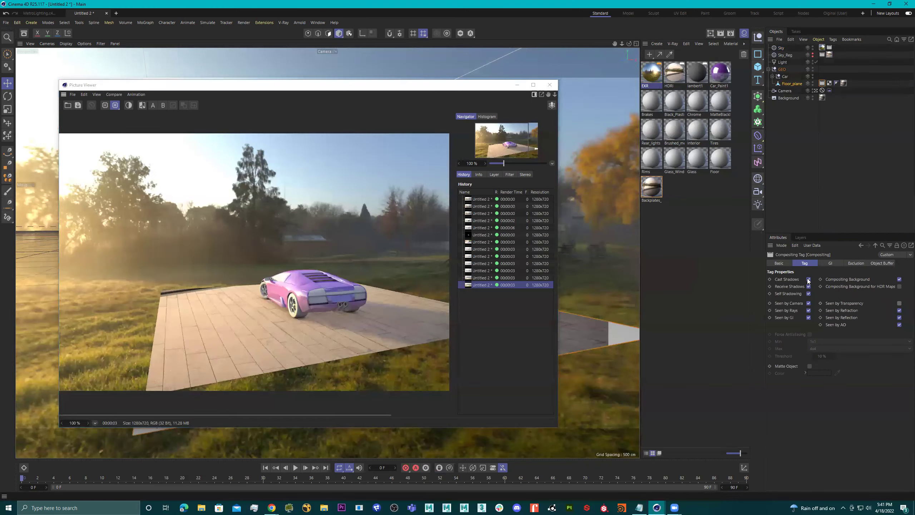
pyautogui.click(721, 33)
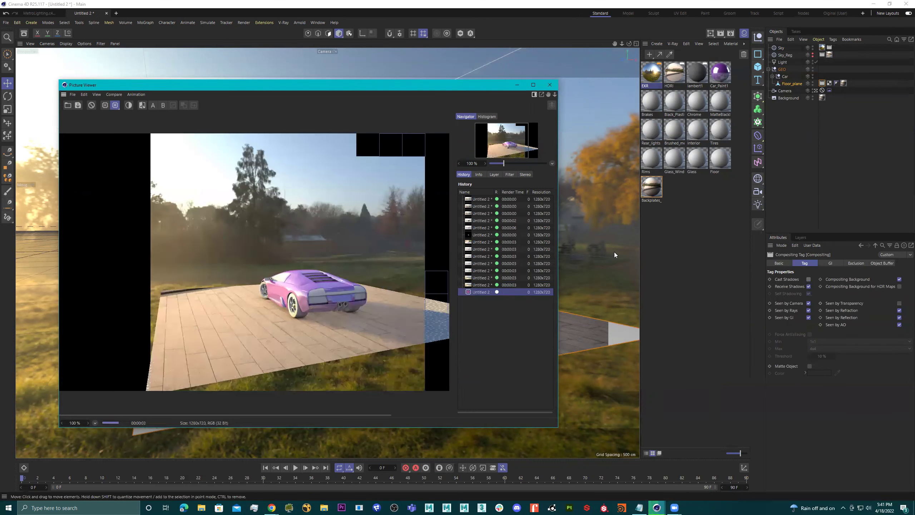
# - Turn off Seen by Camera in the Sky object's compositing tag and render over the plaza backplate
pyautogui.click(829, 48)
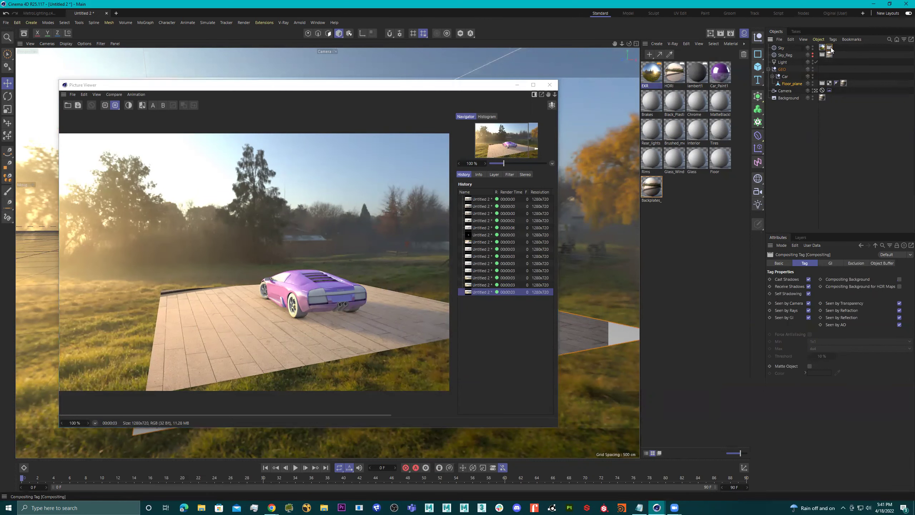
pyautogui.click(807, 303)
pyautogui.click(721, 33)
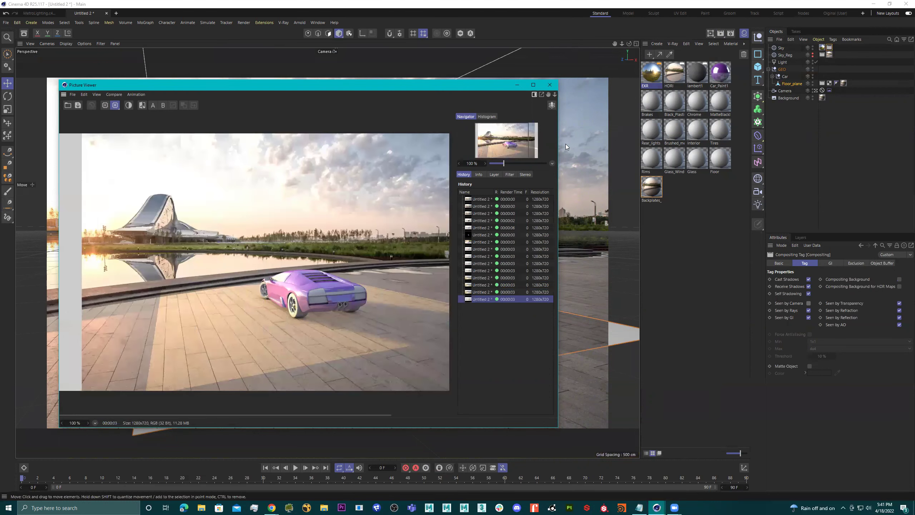
pyautogui.click(551, 85)
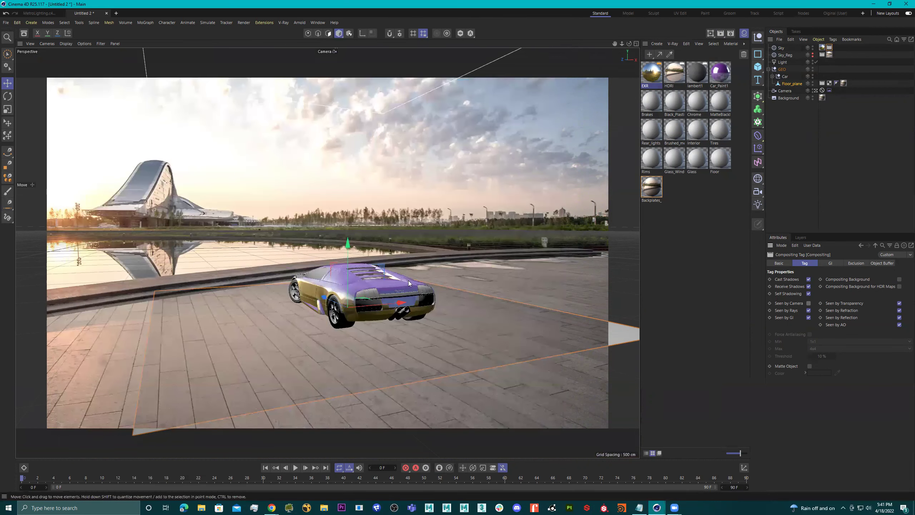
# - Scale up the Floor_plane until it extends beyond the edges of the plaza plate, and test-render it
pyautogui.click(339, 367)
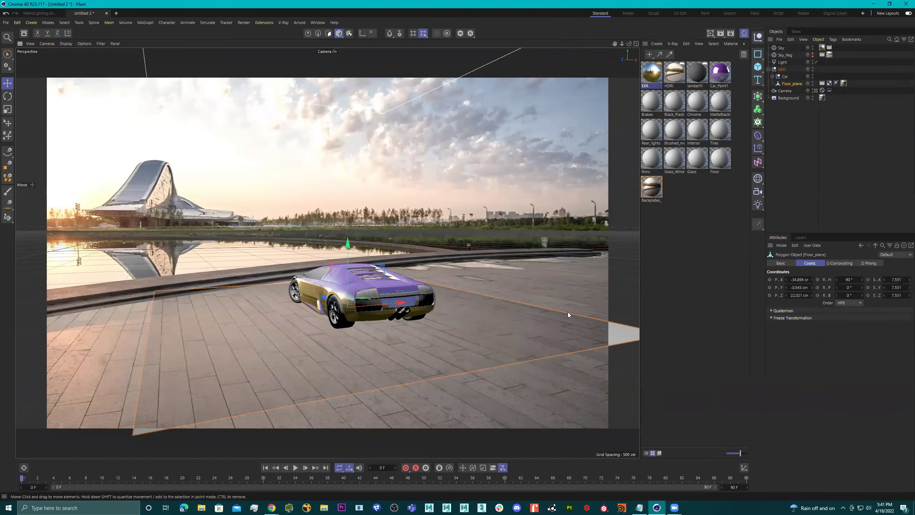
pyautogui.press('t')
pyautogui.moveTo(410, 308); pyautogui.dragTo(438, 299)
pyautogui.click(722, 34)
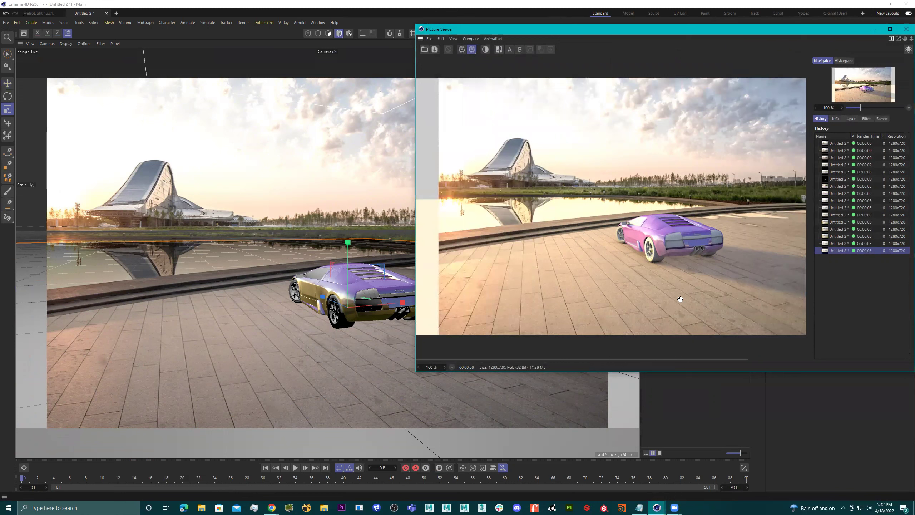
pyautogui.doubleClick(773, 32)
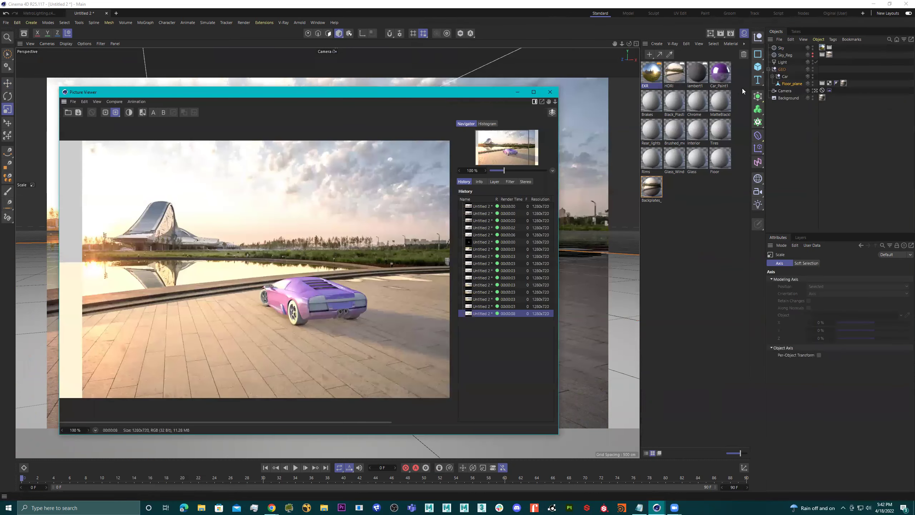
pyautogui.click(525, 91)
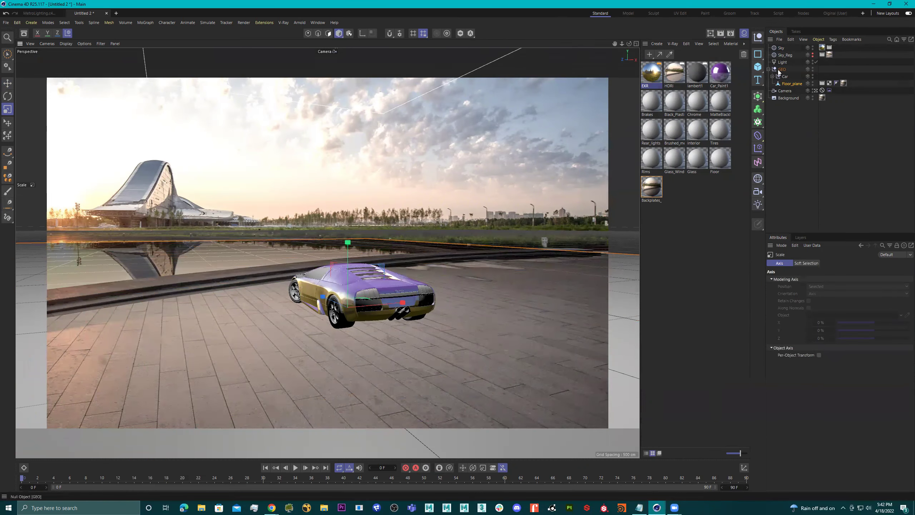
# - Scale the Car null up to about 0.165 and raise it in the front view until its tires rest on the ground line
pyautogui.click(377, 282)
pyautogui.moveTo(444, 251); pyautogui.dragTo(396, 252)
pyautogui.middleClick(416, 245)
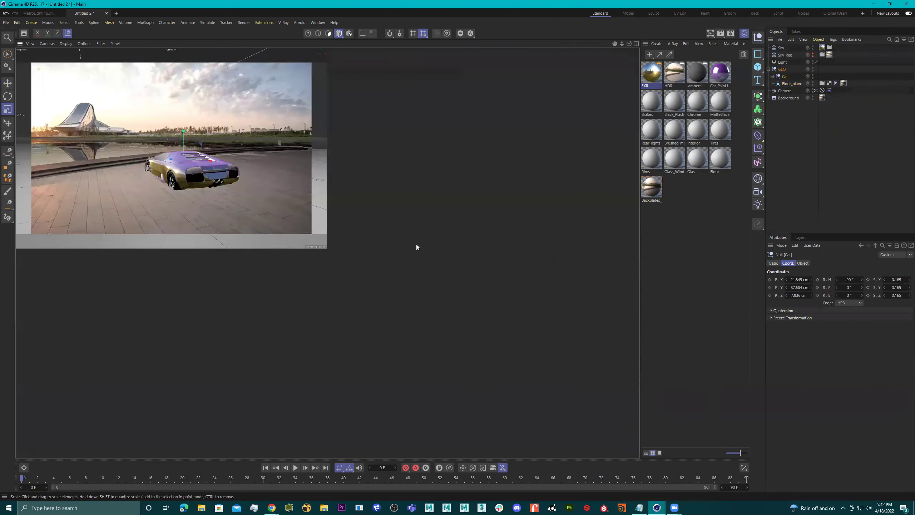
pyautogui.middleClick(501, 333)
pyautogui.scroll(3, 421, 299)
pyautogui.press('w')
pyautogui.press('e')
pyautogui.moveTo(414, 265); pyautogui.dragTo(415, 260)
pyautogui.scroll(3, 416, 312)
pyautogui.scroll(6, 416, 312)
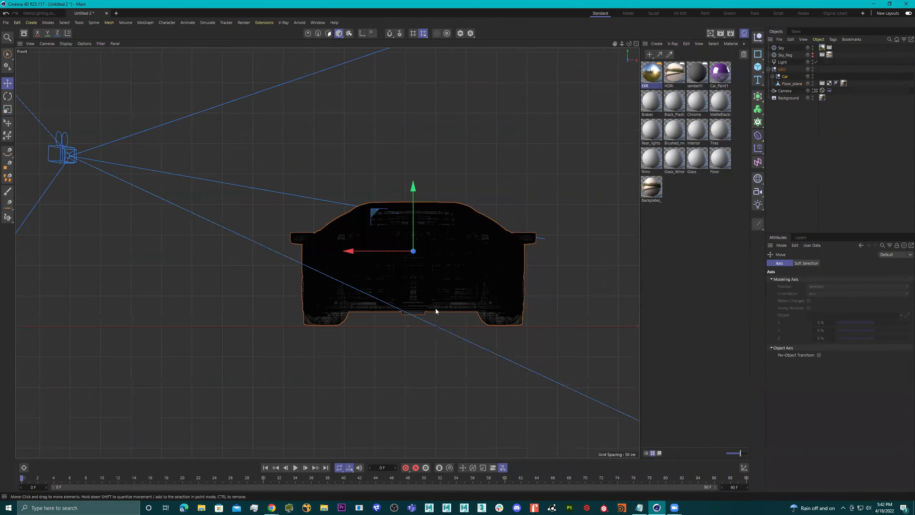
pyautogui.moveTo(390, 178); pyautogui.dragTo(392, 182)
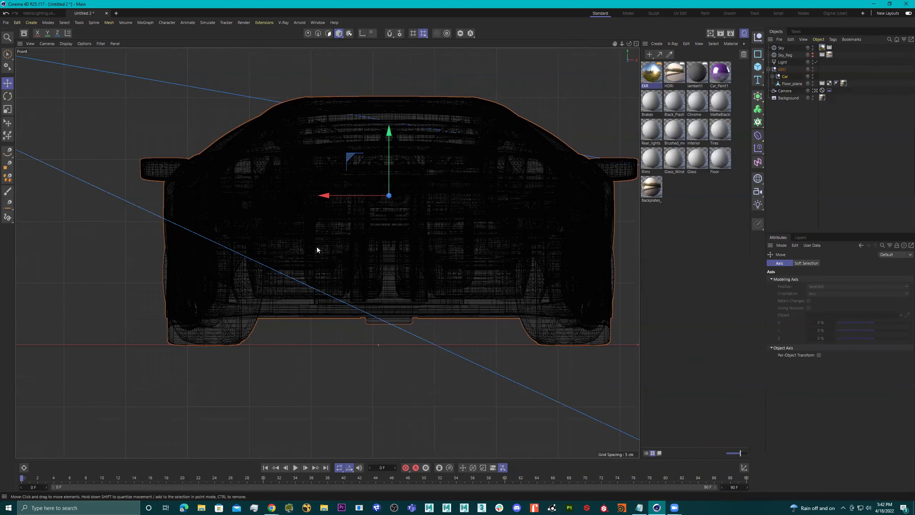
pyautogui.scroll(5, 277, 332)
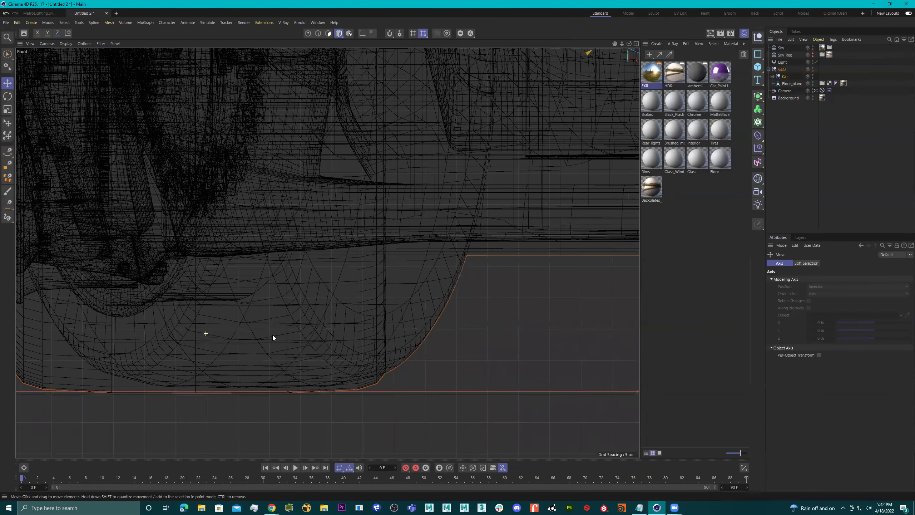
pyautogui.scroll(-10, 156, 339)
pyautogui.middleClick(156, 339)
pyautogui.middleClick(277, 195)
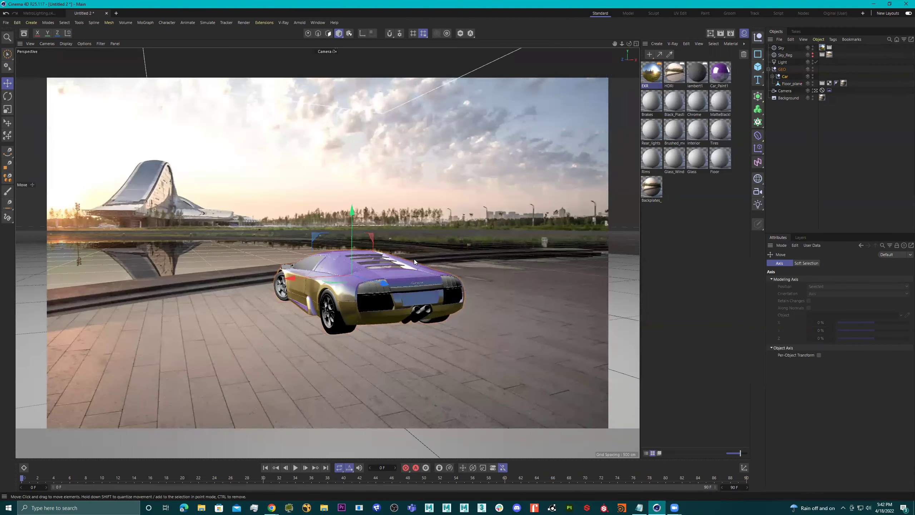
# - Move the car along the ground closer to the camera and render the new placement
pyautogui.moveTo(380, 282); pyautogui.dragTo(412, 295)
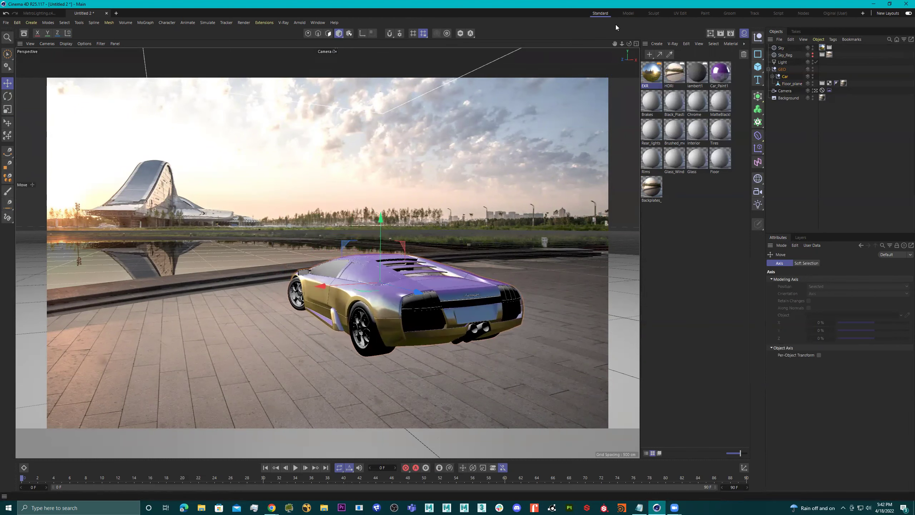
pyautogui.click(721, 34)
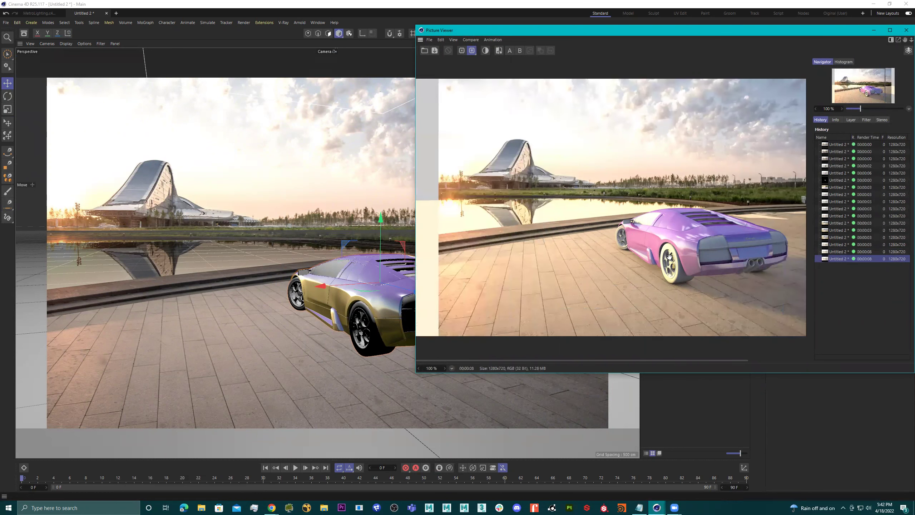
pyautogui.moveTo(754, 33); pyautogui.dragTo(412, 68)
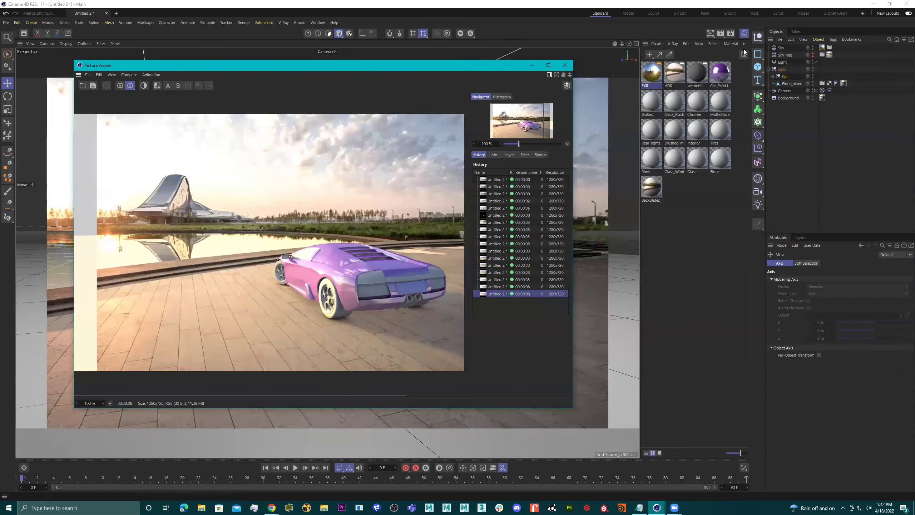
# - Disable the Light object, render with only the sky lighting, and compare with the previous renders
pyautogui.click(784, 62)
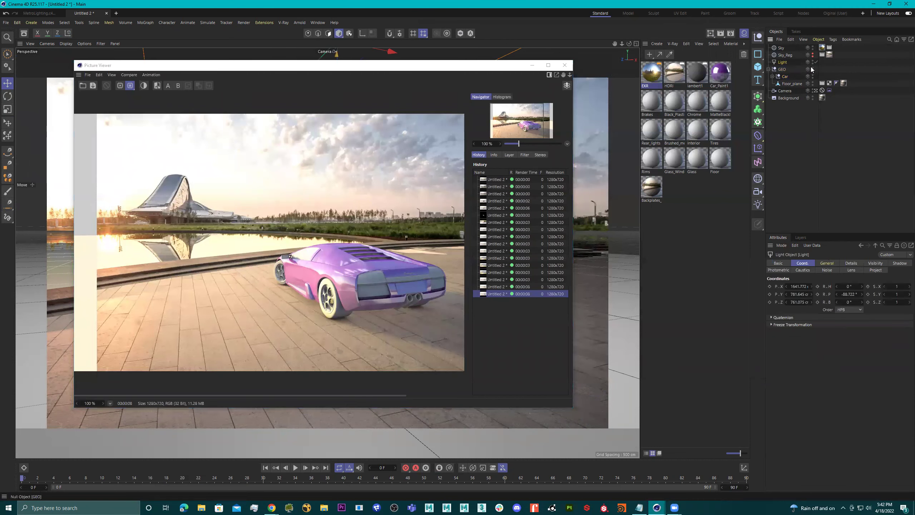
pyautogui.click(816, 62)
pyautogui.click(721, 33)
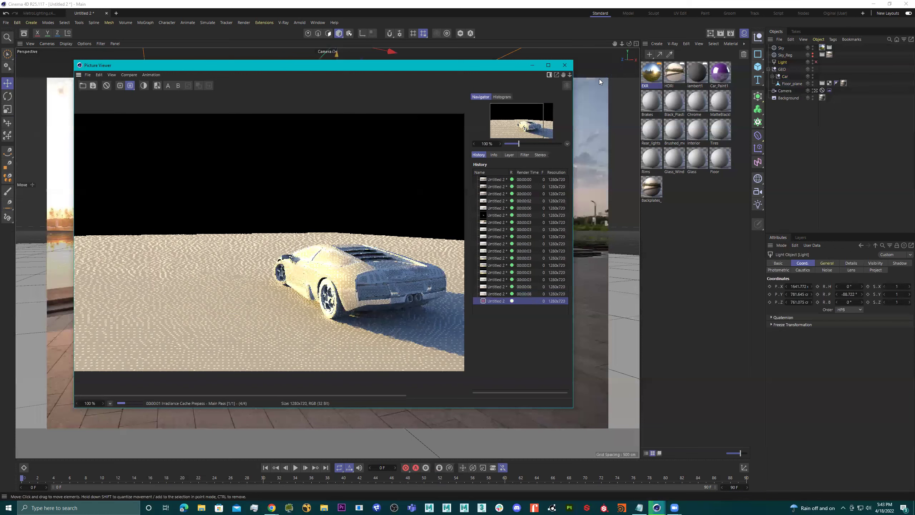
pyautogui.click(497, 287)
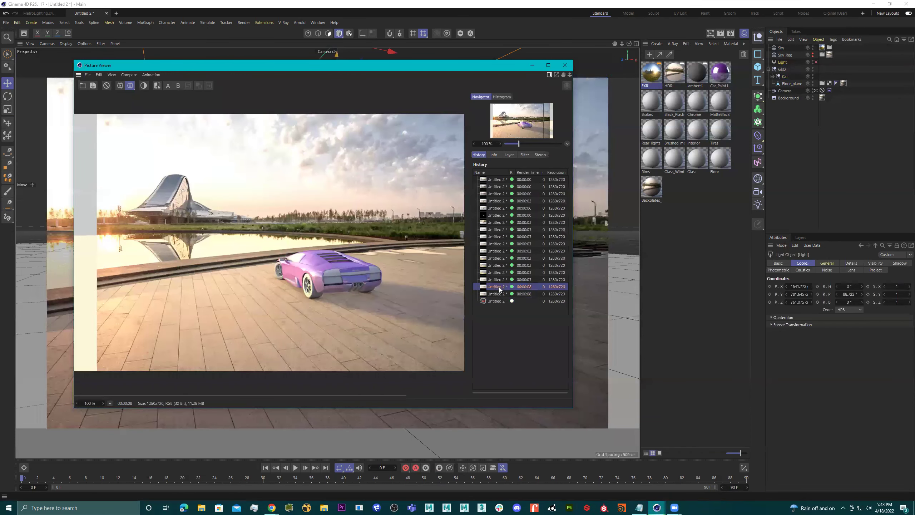
pyautogui.click(500, 299)
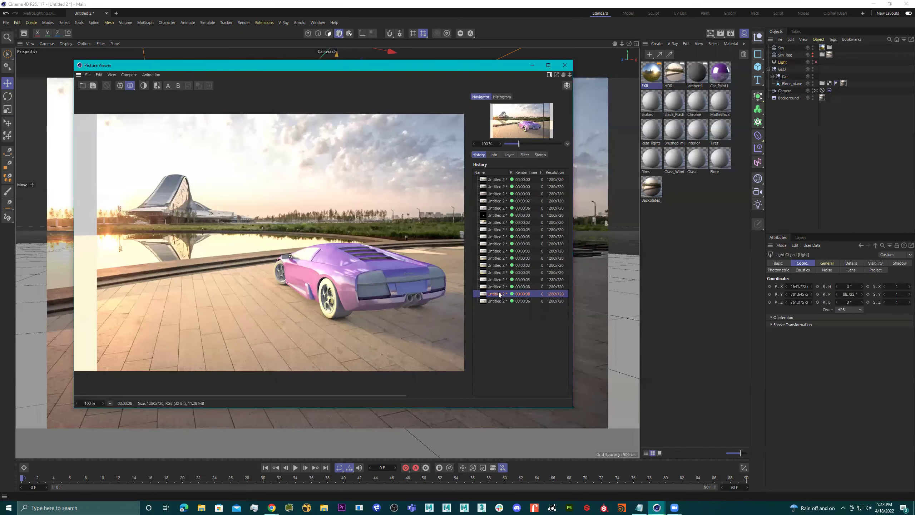
# - Switch between the last two renders to examine the car's shading with and without the Light, and close the render window
pyautogui.click(499, 301)
pyautogui.press('Up')
pyautogui.click(500, 301)
pyautogui.press('Up')
pyautogui.click(499, 301)
pyautogui.press('Up')
pyautogui.click(500, 301)
pyautogui.click(501, 296)
pyautogui.click(501, 301)
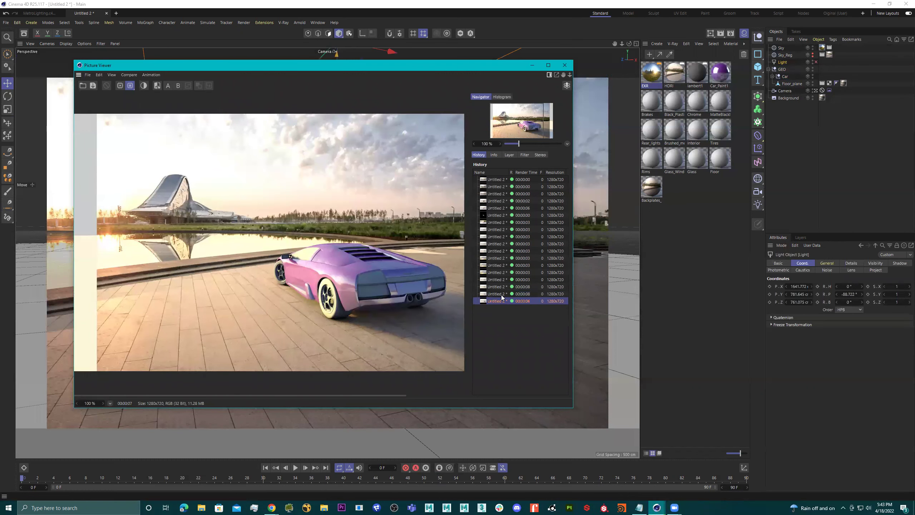
pyautogui.click(502, 295)
pyautogui.click(502, 301)
pyautogui.scroll(-2, 379, 304)
pyautogui.scroll(1, 382, 304)
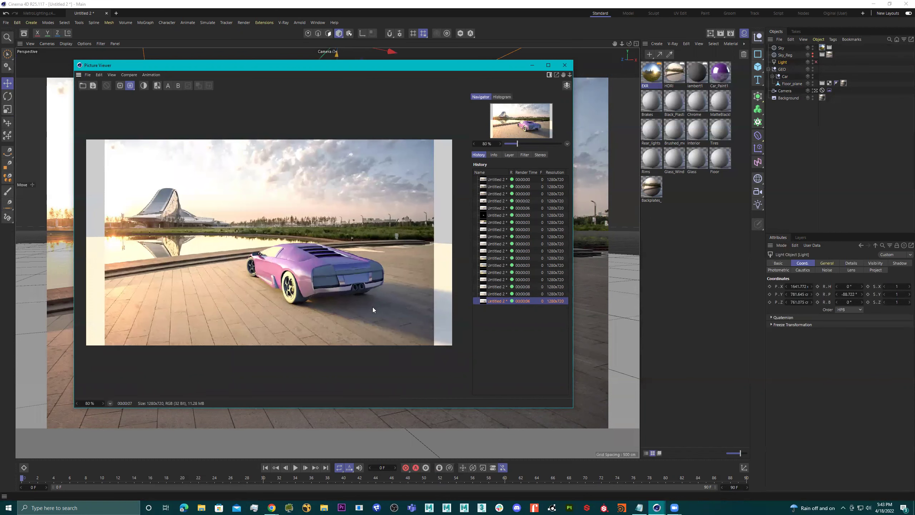
pyautogui.scroll(1, 361, 304)
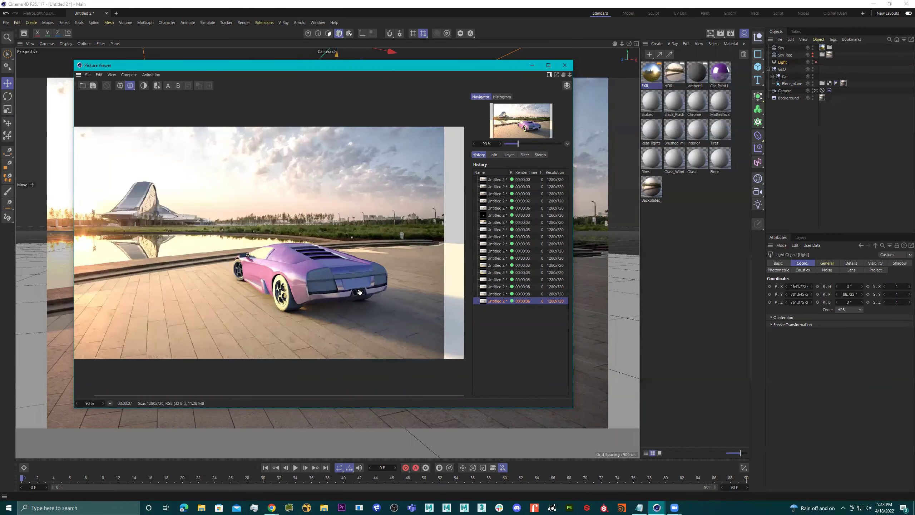
pyautogui.scroll(1, 356, 295)
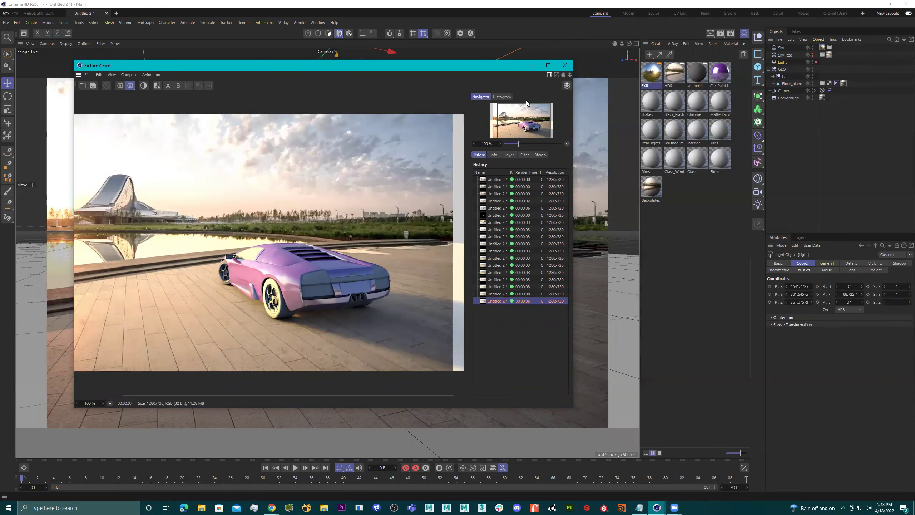
pyautogui.click(565, 65)
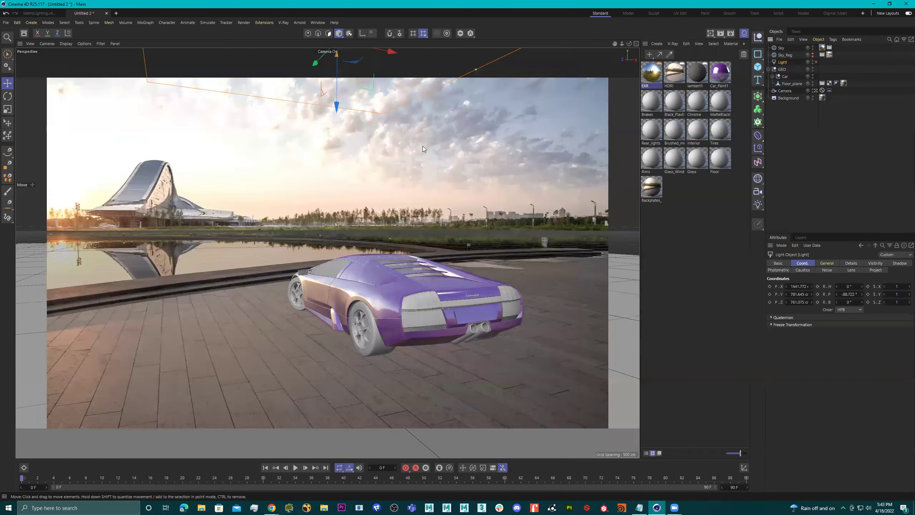
# - Switch from the scene camera to the default camera and hide the Background object in the viewport
pyautogui.click(815, 91)
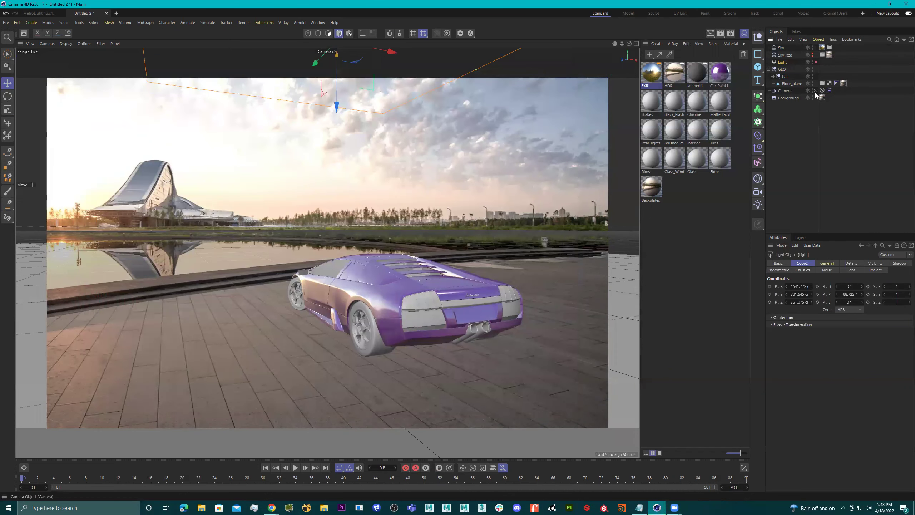
pyautogui.keyDown('alt'); pyautogui.moveTo(425, 185); pyautogui.dragTo(373, 182); pyautogui.keyUp('alt')
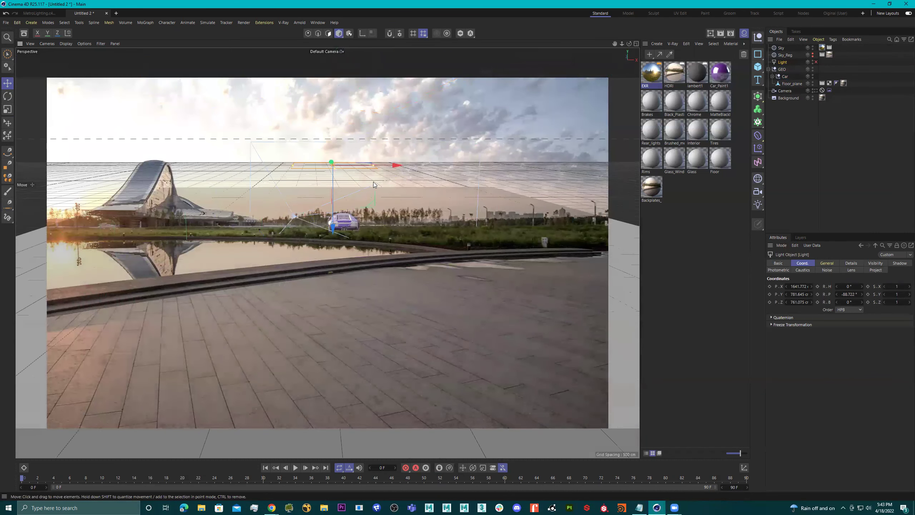
pyautogui.click(813, 98)
pyautogui.keyDown('alt'); pyautogui.moveTo(445, 228); pyautogui.dragTo(407, 199); pyautogui.keyUp('alt')
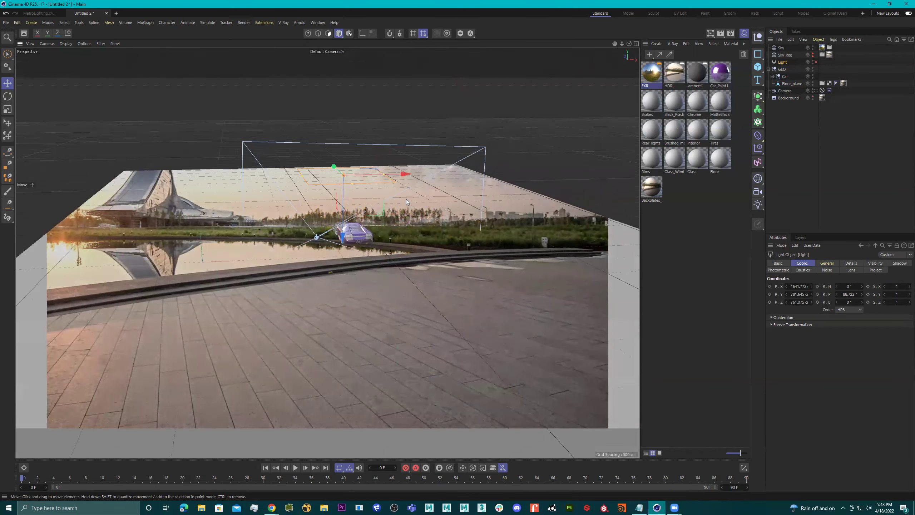
# - Rotate the Light to about H 53°, P -43°, B 64° and move it to about X 2477, Y 1255, Z -75 cm
pyautogui.press('r')
pyautogui.moveTo(366, 143); pyautogui.dragTo(467, 194)
pyautogui.press('e')
pyautogui.keyDown('alt'); pyautogui.moveTo(502, 234); pyautogui.dragTo(455, 205); pyautogui.keyUp('alt')
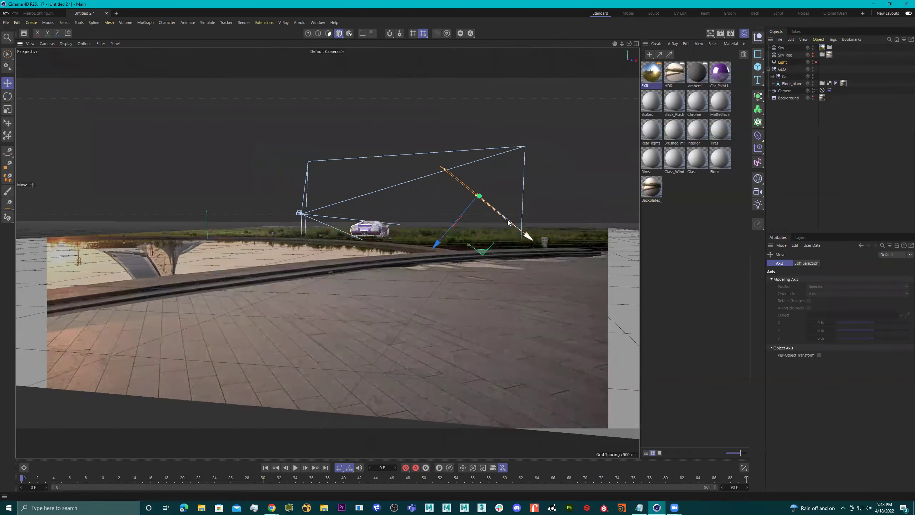
pyautogui.press('r')
pyautogui.moveTo(458, 155); pyautogui.dragTo(433, 239)
pyautogui.moveTo(406, 273); pyautogui.dragTo(382, 285)
pyautogui.press('e')
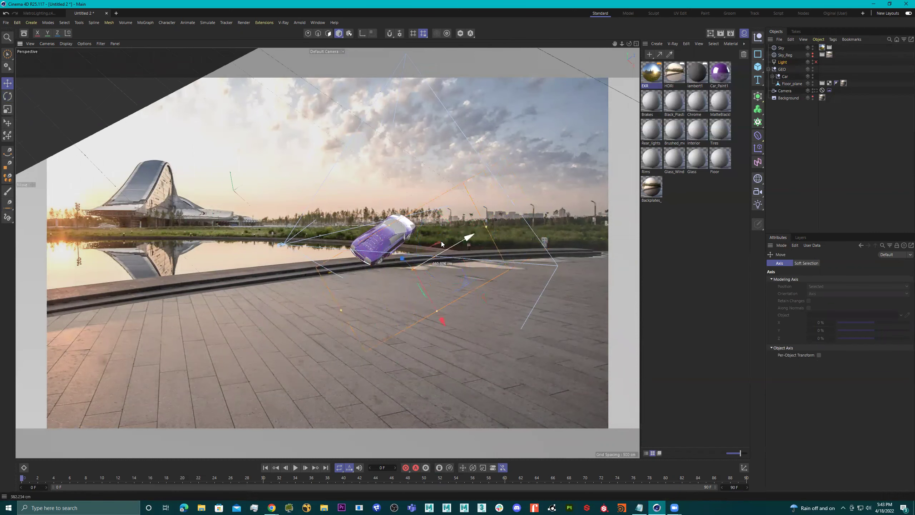
pyautogui.keyDown('alt'); pyautogui.moveTo(500, 222); pyautogui.dragTo(503, 203); pyautogui.keyUp('alt')
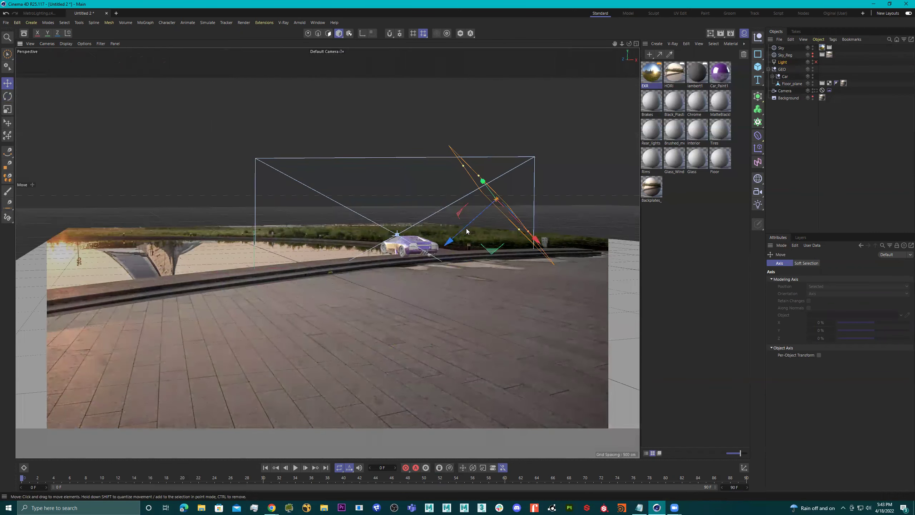
pyautogui.moveTo(449, 241); pyautogui.dragTo(546, 170)
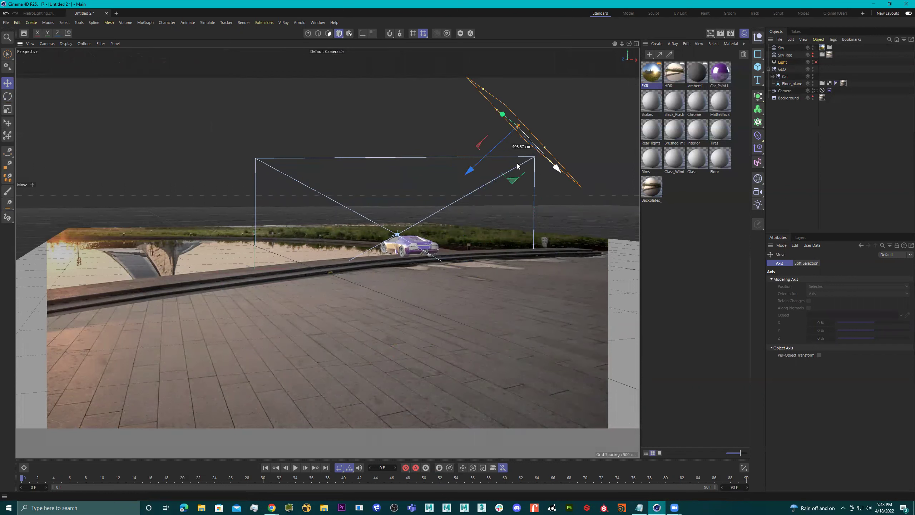
# - Enable the Light object and render the scene from the scene camera
pyautogui.click(816, 62)
pyautogui.click(816, 90)
pyautogui.click(721, 33)
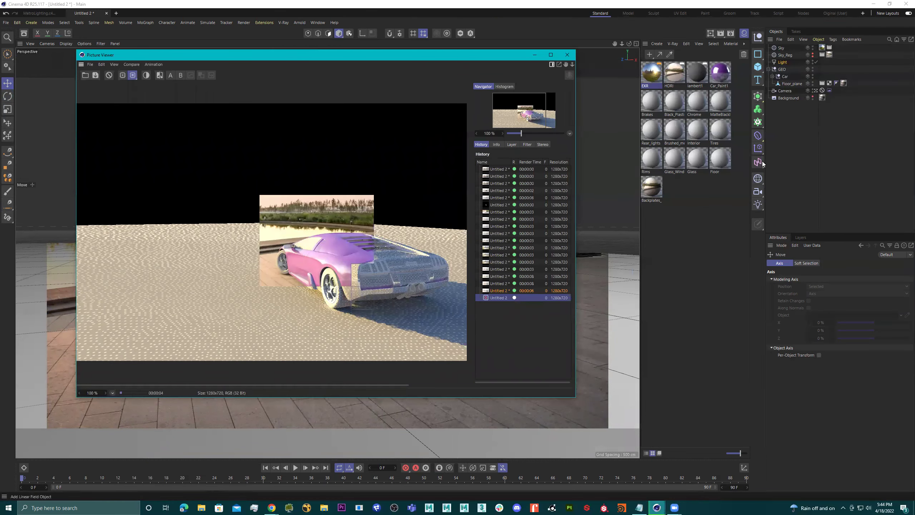
# - Compare the render with the repositioned light against the sky-only render
pyautogui.click(502, 291)
pyautogui.click(499, 298)
pyautogui.click(498, 292)
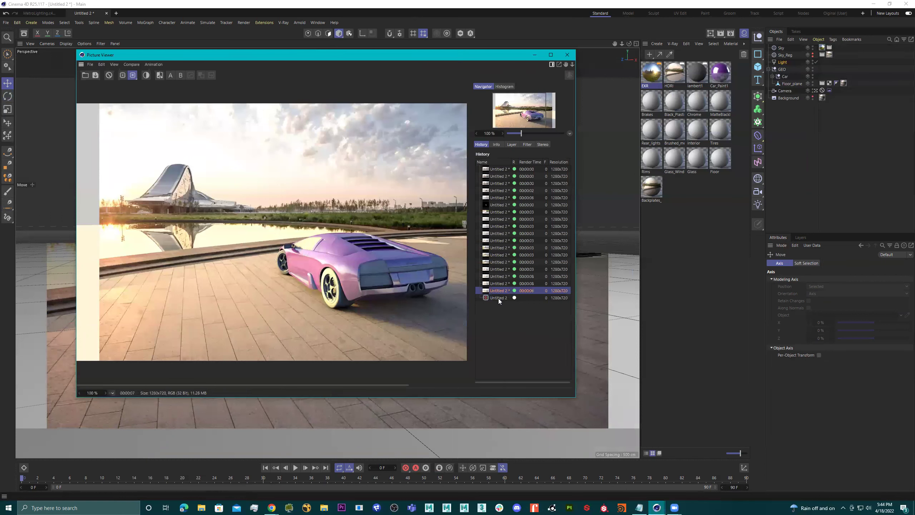
pyautogui.click(500, 298)
pyautogui.click(499, 291)
pyautogui.click(501, 298)
# - Set the Light object's intensity to 60% and render the scene
pyautogui.click(823, 291)
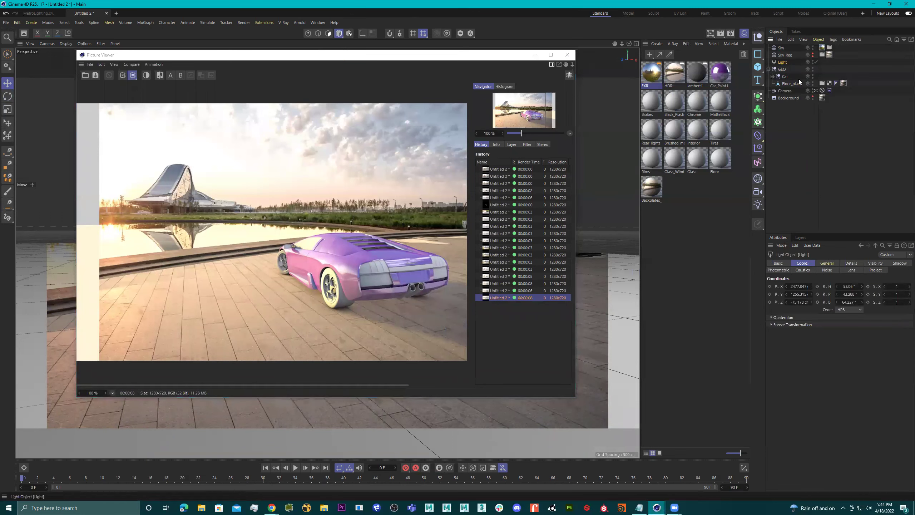
pyautogui.click(827, 263)
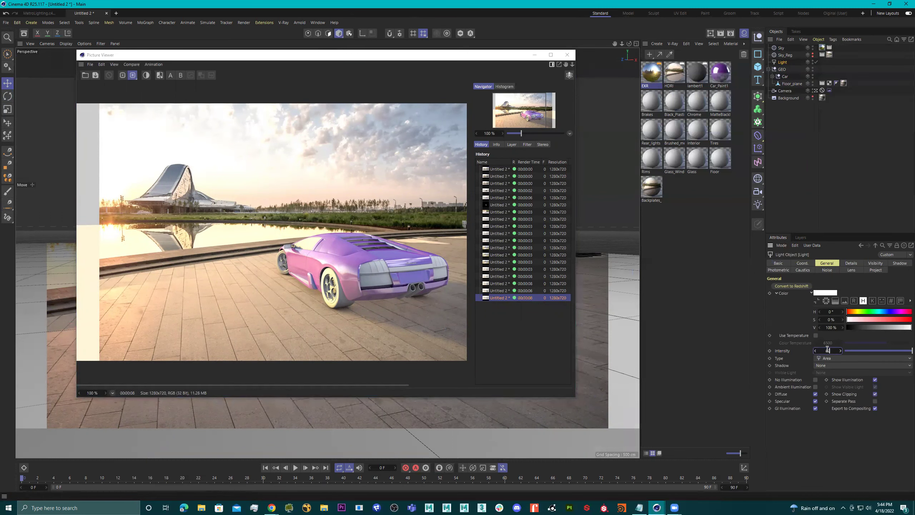
pyautogui.write('60')
pyautogui.press('Return')
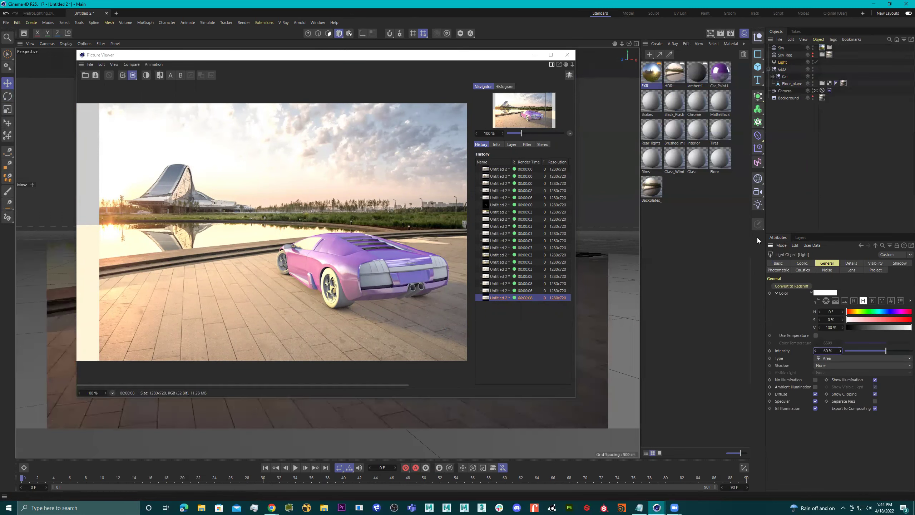
pyautogui.click(721, 33)
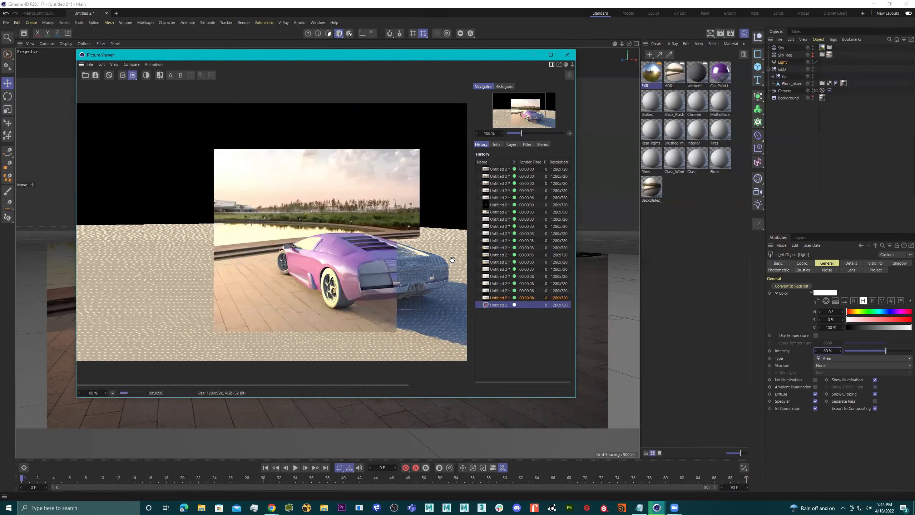
# - Compare the 60% intensity render with the full-intensity and sky-only renders
pyautogui.click(501, 299)
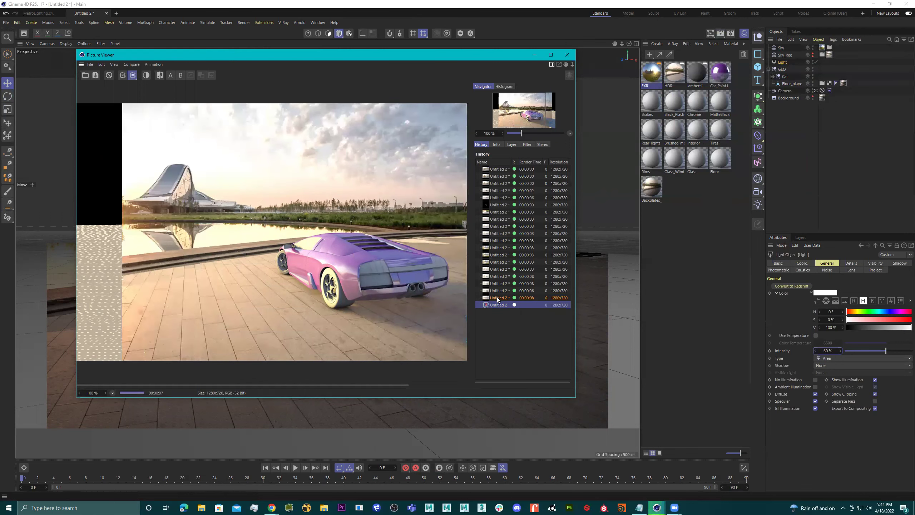
pyautogui.click(501, 305)
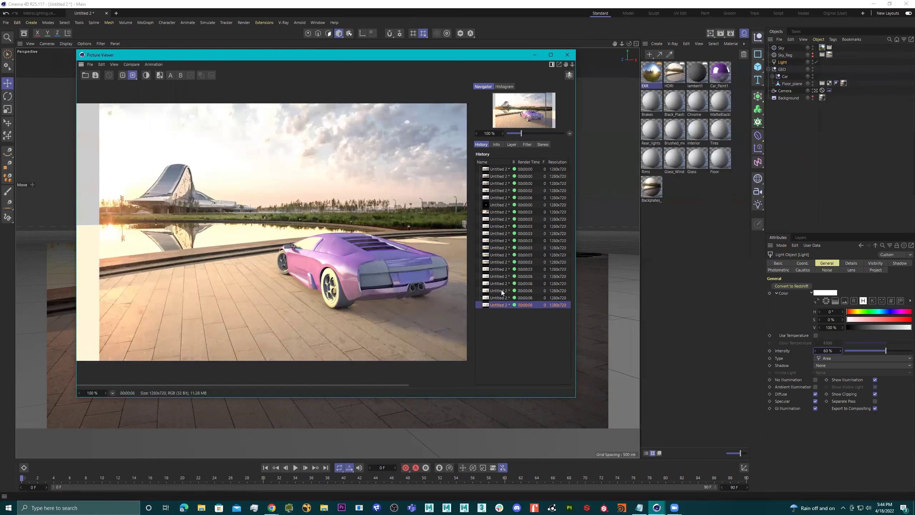
pyautogui.click(502, 291)
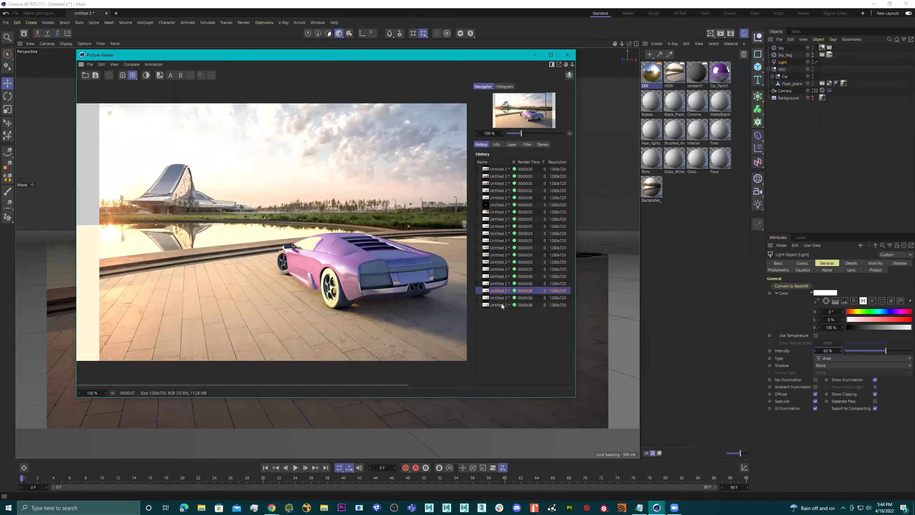
pyautogui.click(501, 305)
pyautogui.click(501, 297)
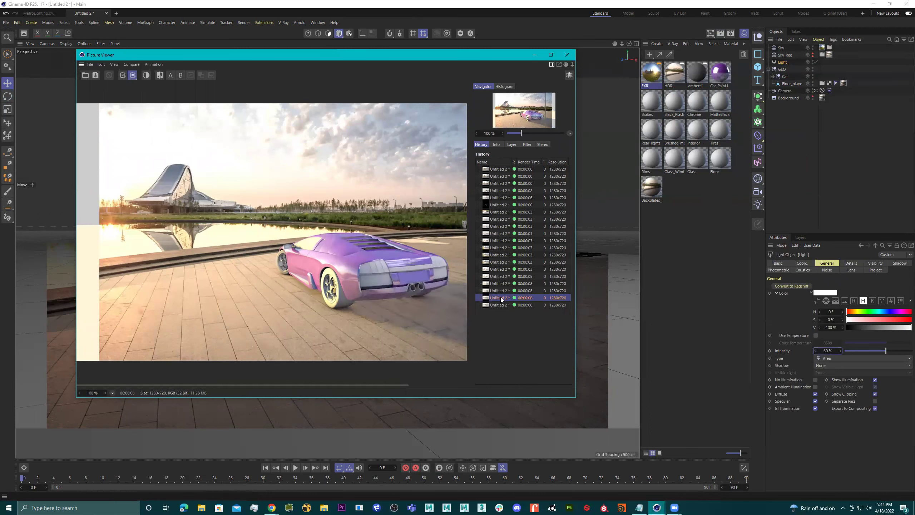
# - Delete the full-intensity render from the history and compare the sky-only render with the 60% one
pyautogui.press('Delete')
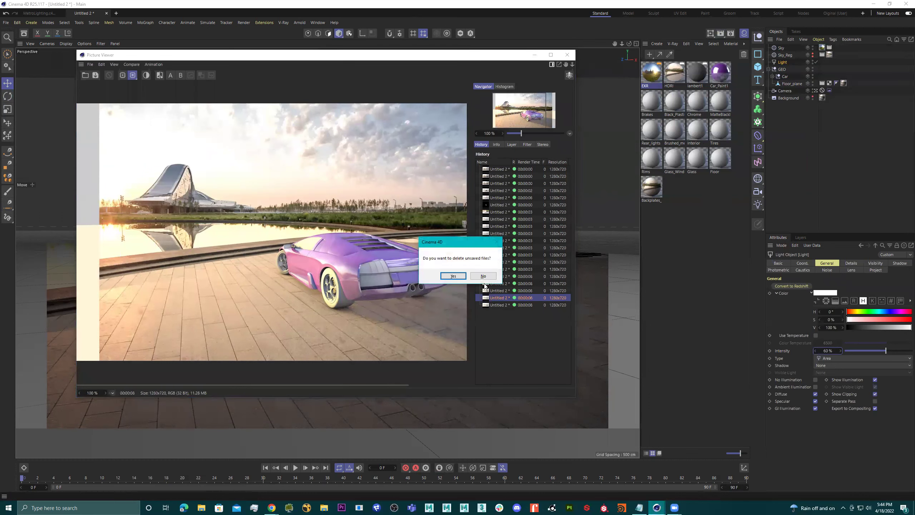
pyautogui.click(453, 276)
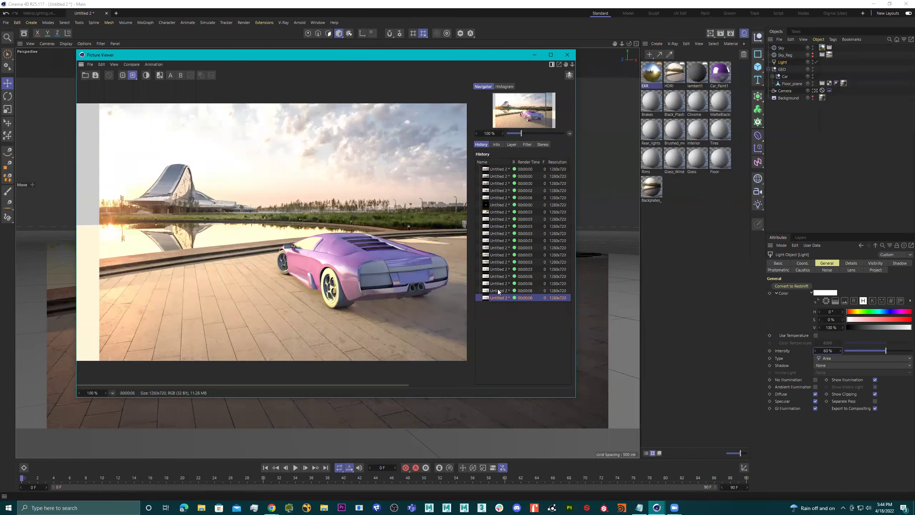
pyautogui.click(498, 290)
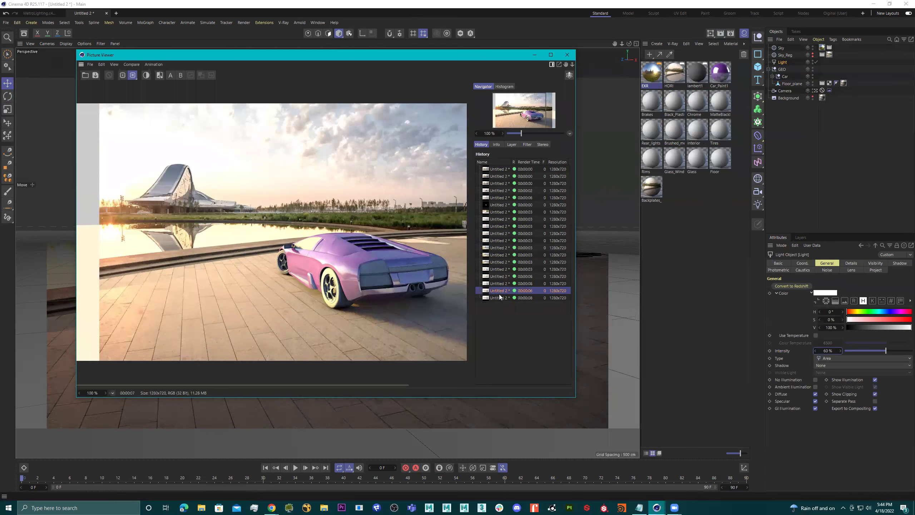
pyautogui.click(500, 298)
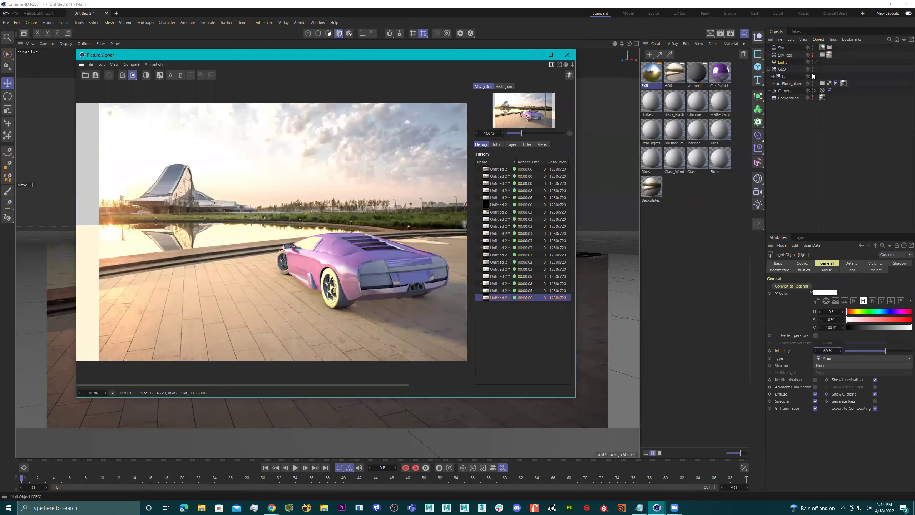
# - Set the Light object's intensity to 30% and render the scene
pyautogui.click(791, 63)
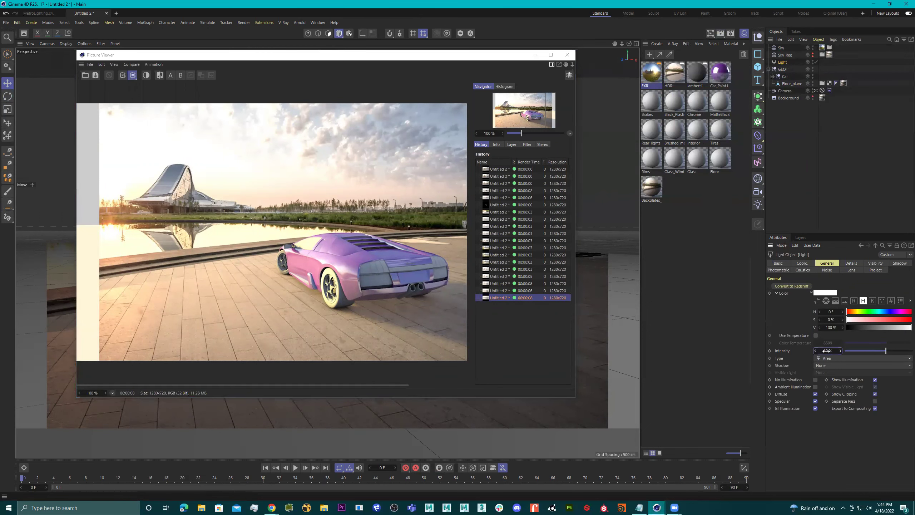
pyautogui.moveTo(826, 352); pyautogui.dragTo(828, 351)
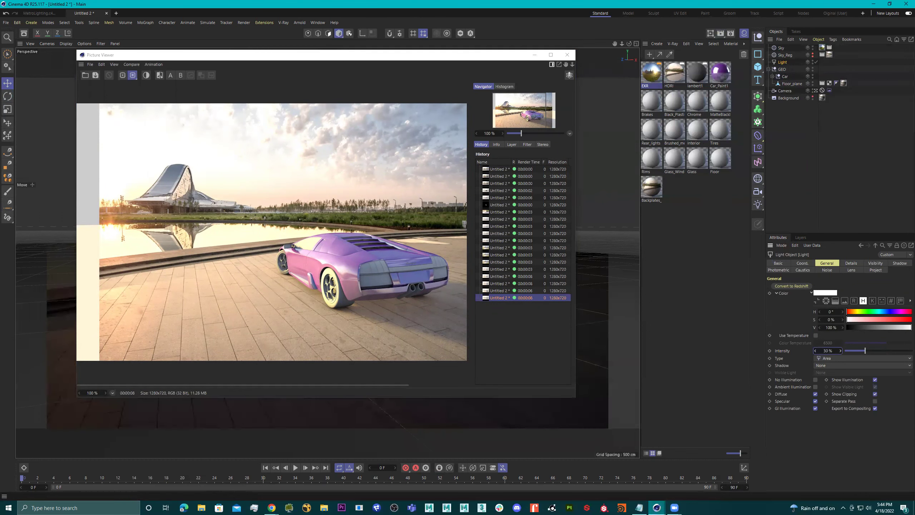
pyautogui.click(730, 34)
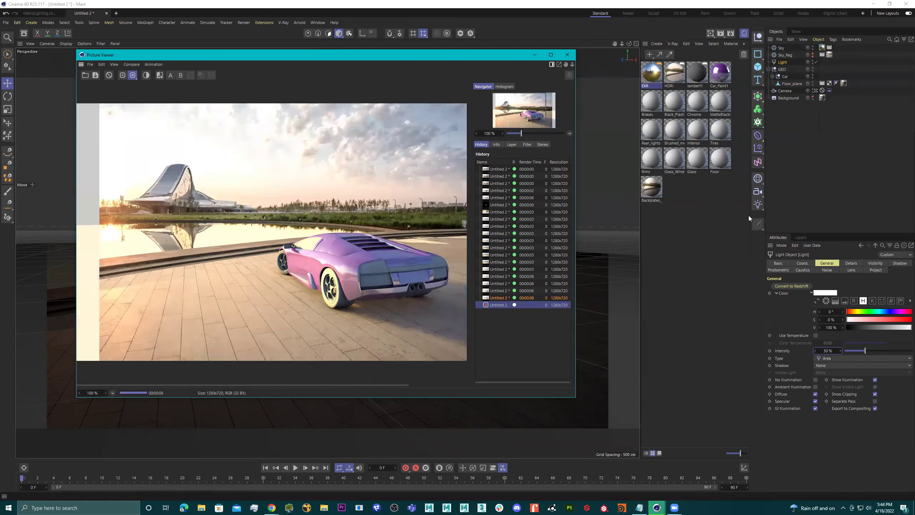
# - Set the EXR sky material's luminance brightness to 82%, render, and move the Material Editor clear of the material thumbnails
pyautogui.click(781, 51)
pyautogui.click(822, 47)
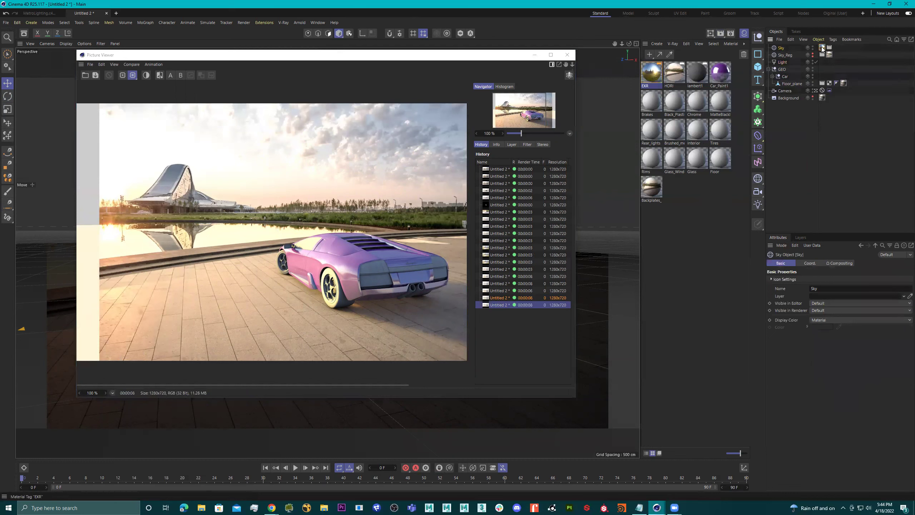
pyautogui.doubleClick(653, 74)
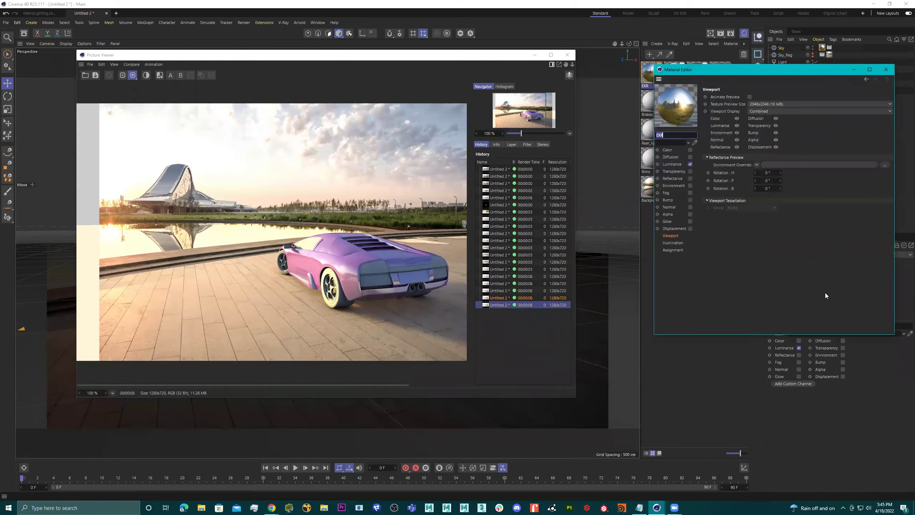
pyautogui.click(677, 165)
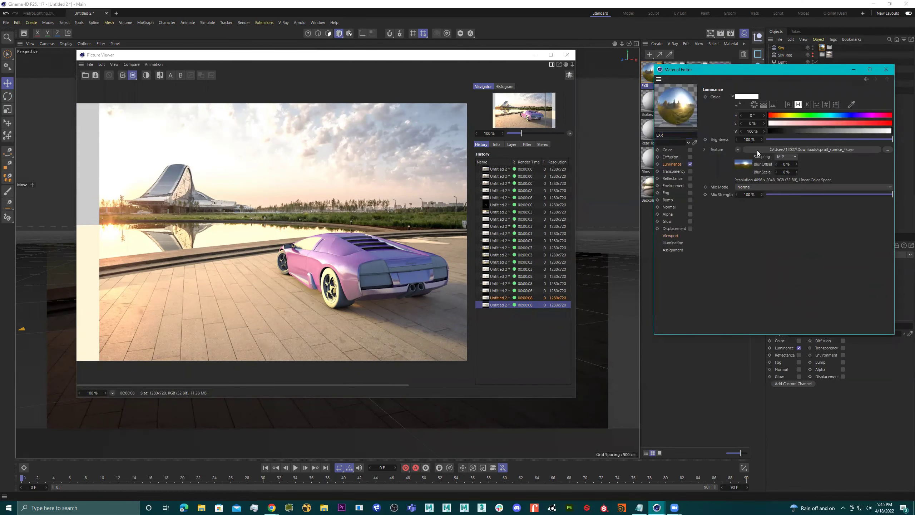
pyautogui.click(753, 139)
pyautogui.write('82')
pyautogui.press('Return')
pyautogui.click(720, 33)
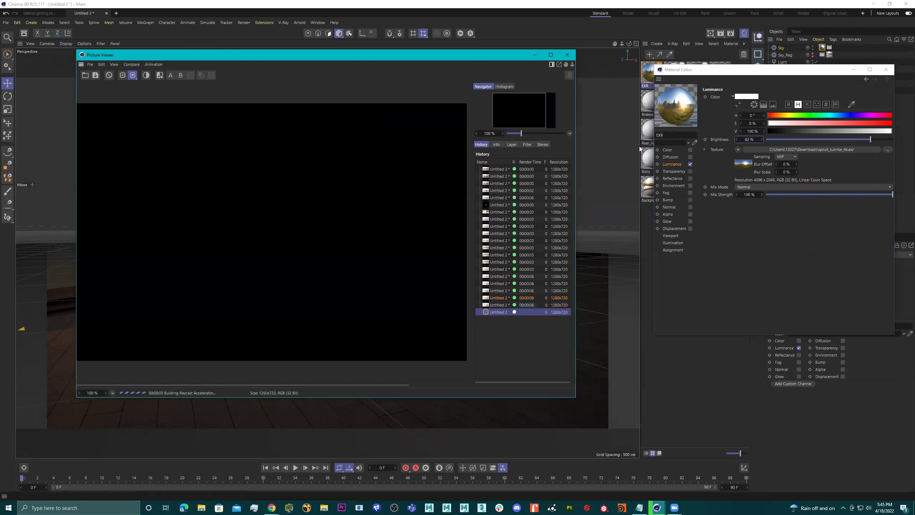
pyautogui.click(769, 76)
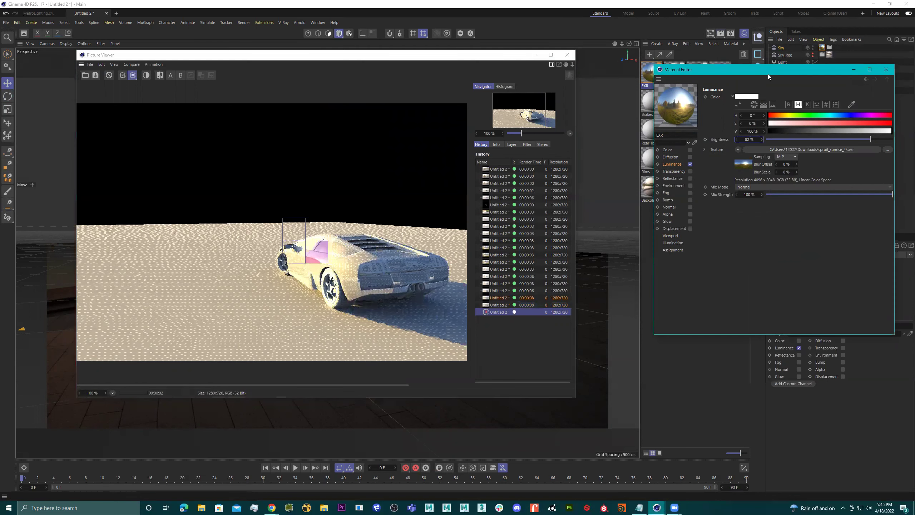
pyautogui.moveTo(769, 76); pyautogui.dragTo(743, 191)
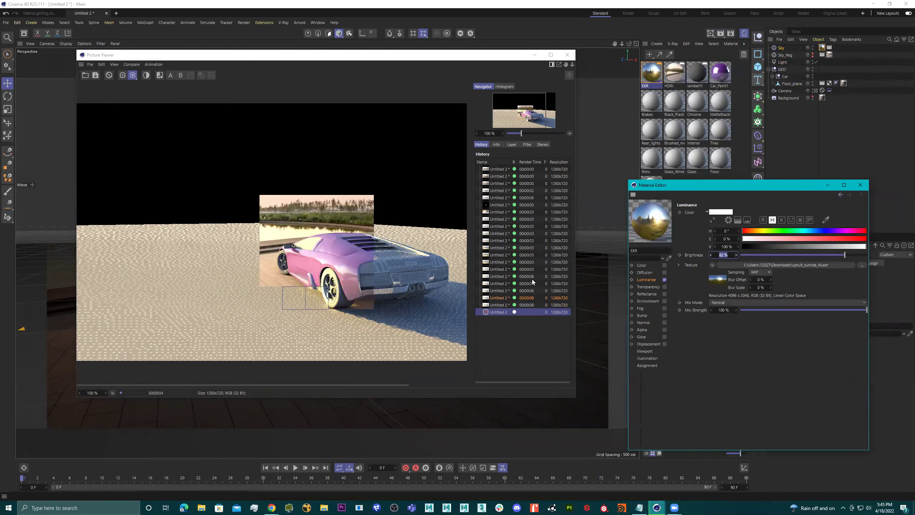
# - Compare the 82% sky brightness render with the render made just before it
pyautogui.click(504, 305)
pyautogui.click(501, 312)
pyautogui.click(500, 305)
pyautogui.click(500, 312)
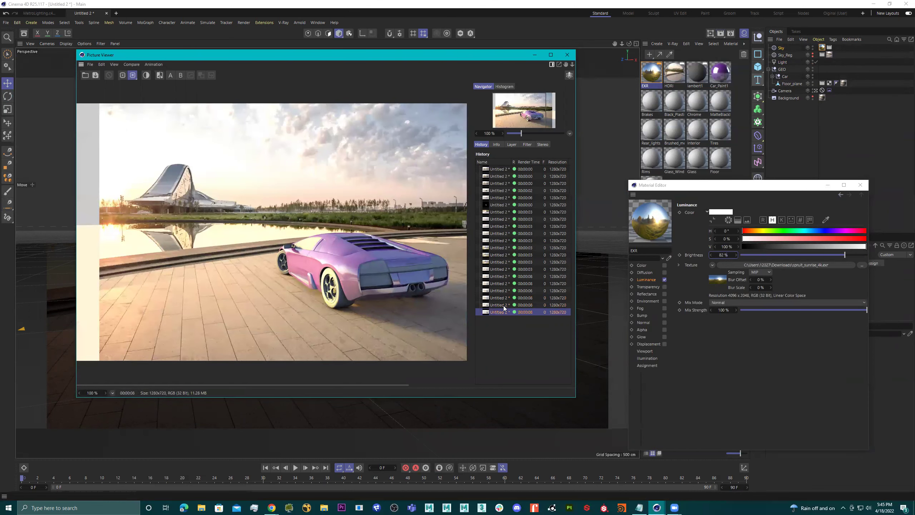
pyautogui.press('Up')
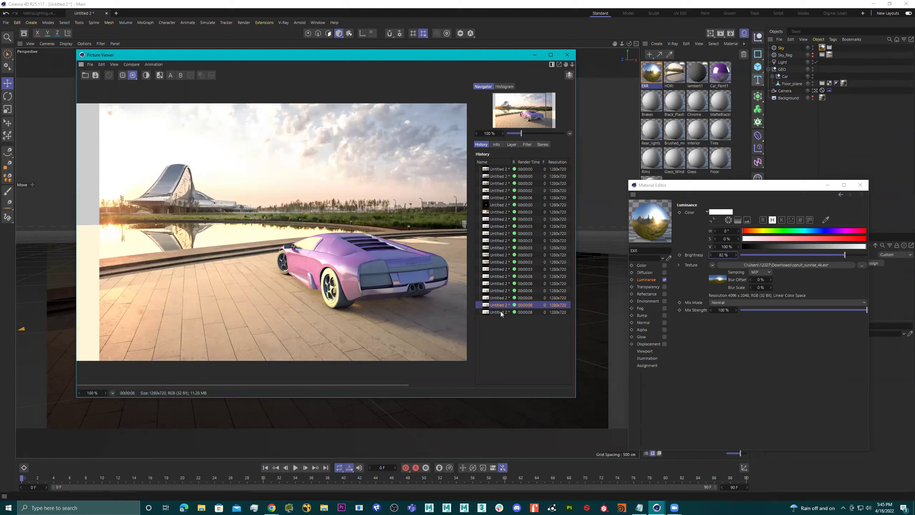
# - Disable the Light object, set the EXR sky material's luminance brightness to 69%, and render the scene
pyautogui.click(816, 61)
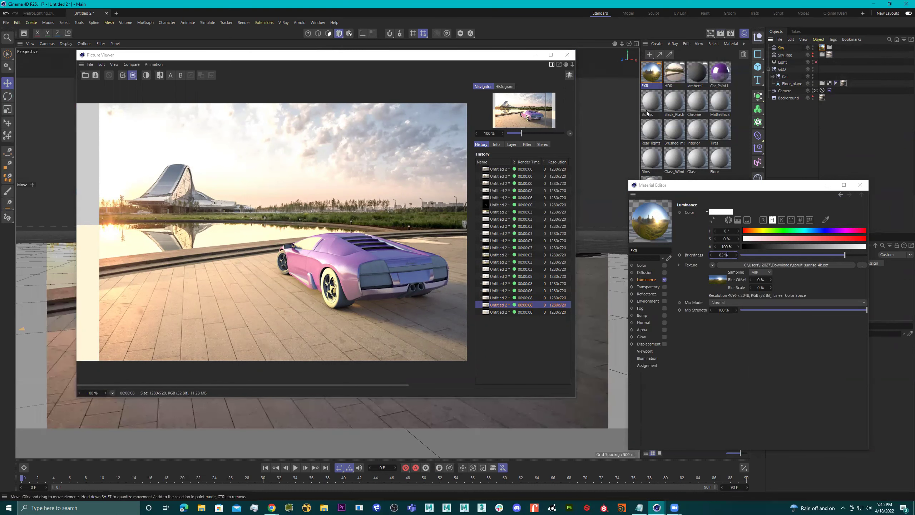
pyautogui.doubleClick(722, 255)
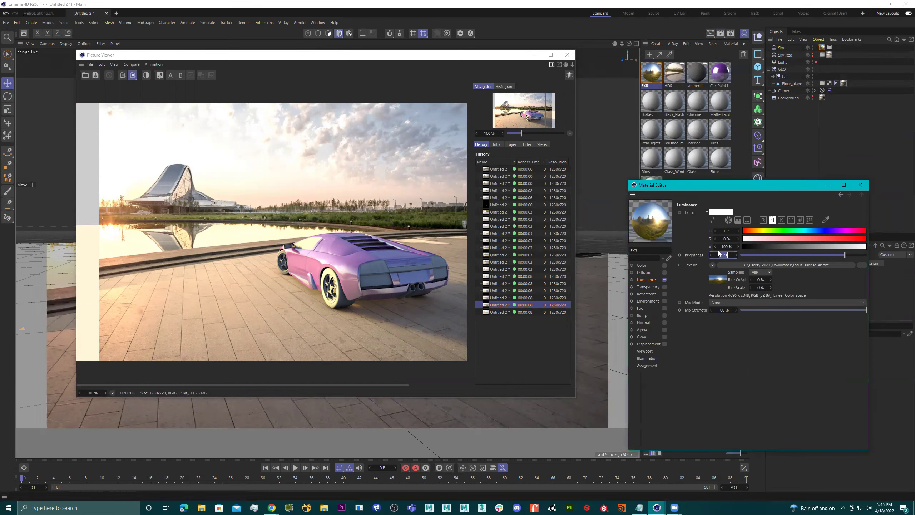
pyautogui.write('69')
pyautogui.press('Return')
pyautogui.click(720, 33)
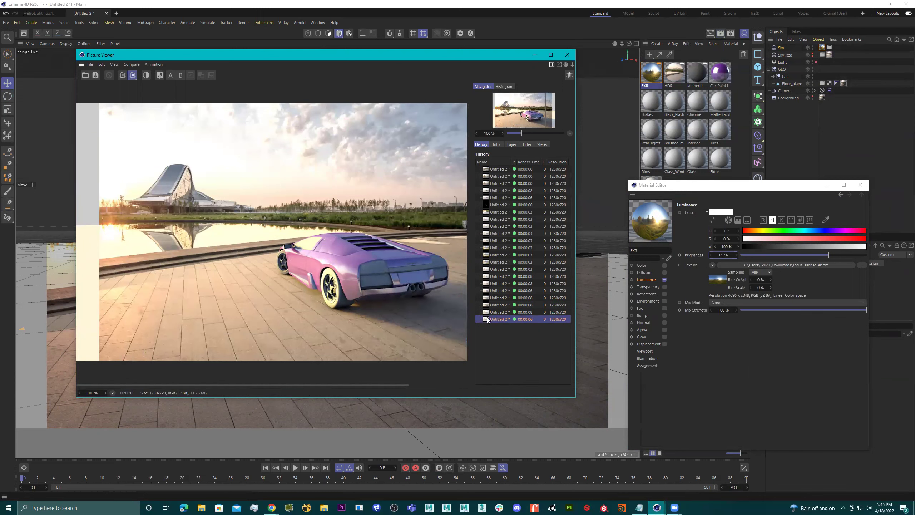
# - Compare the car's lighting in the 69% sky-only render with the previous 82% render
pyautogui.scroll(1, 414, 272)
pyautogui.moveTo(400, 280); pyautogui.dragTo(343, 278)
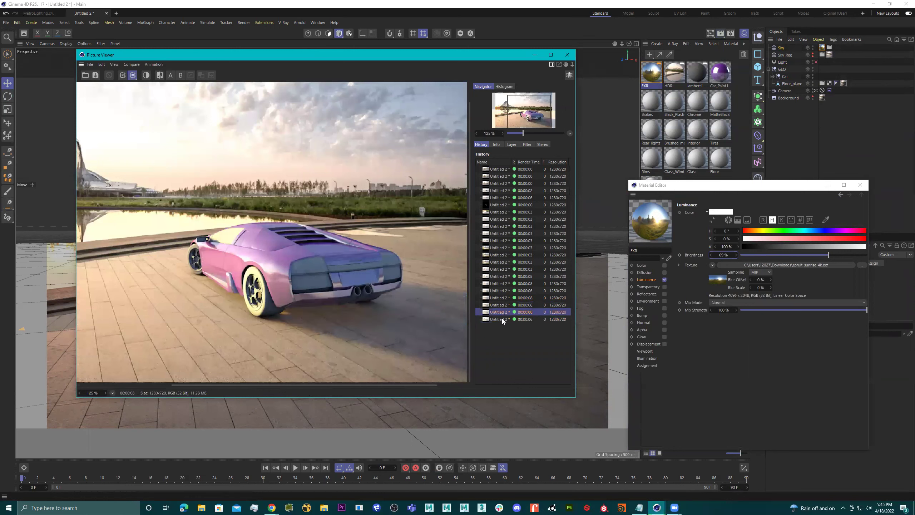
pyautogui.click(502, 313)
pyautogui.click(502, 319)
pyautogui.click(502, 312)
pyautogui.click(502, 319)
pyautogui.click(503, 312)
pyautogui.click(503, 319)
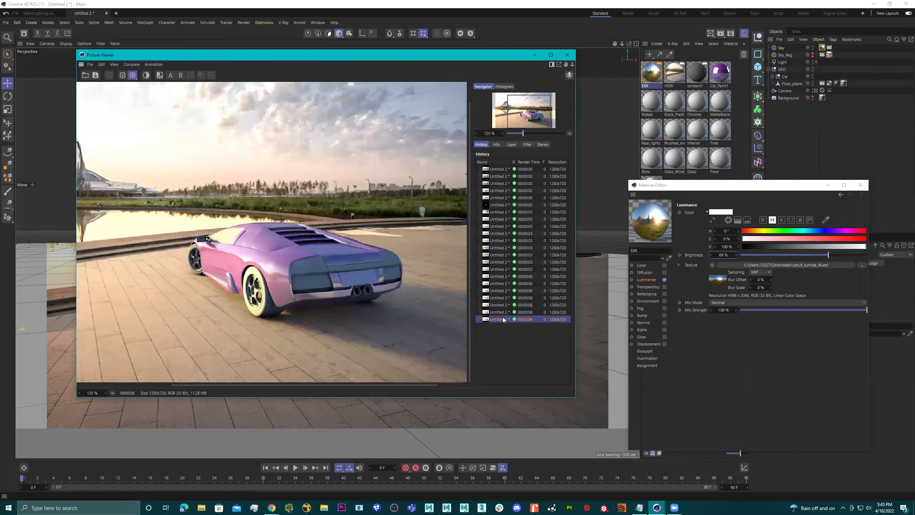
# - Examine close-ups of the car's side windows, door and front wheel in the 69% and 82% renders
pyautogui.scroll(8, 232, 243)
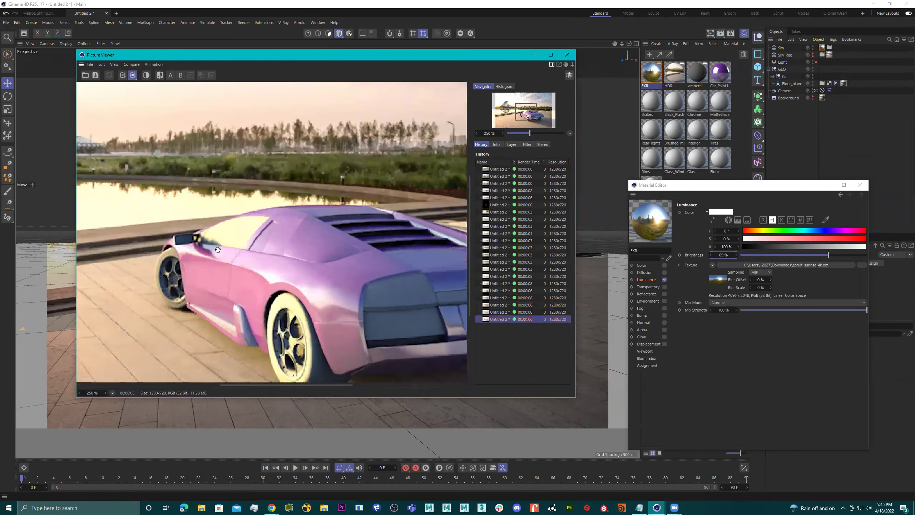
pyautogui.scroll(2, 230, 255)
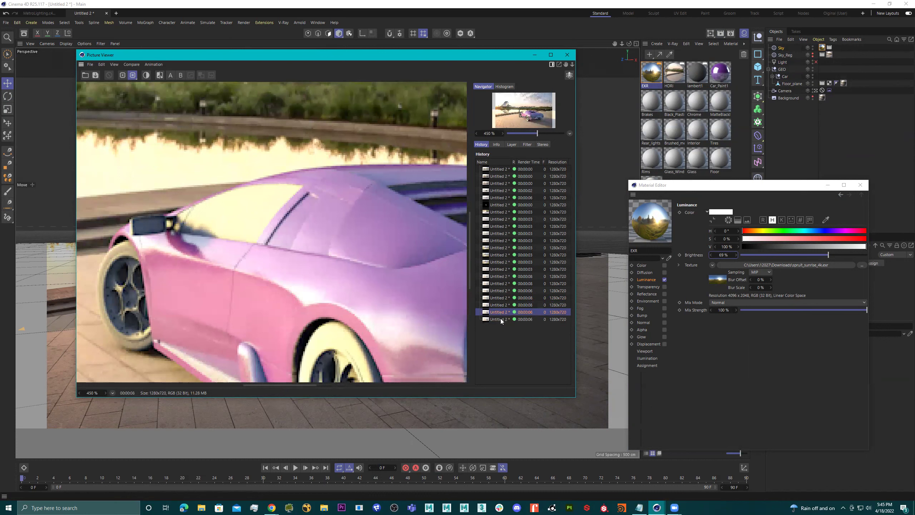
pyautogui.click(502, 315)
pyautogui.click(503, 319)
pyautogui.scroll(3, 104, 291)
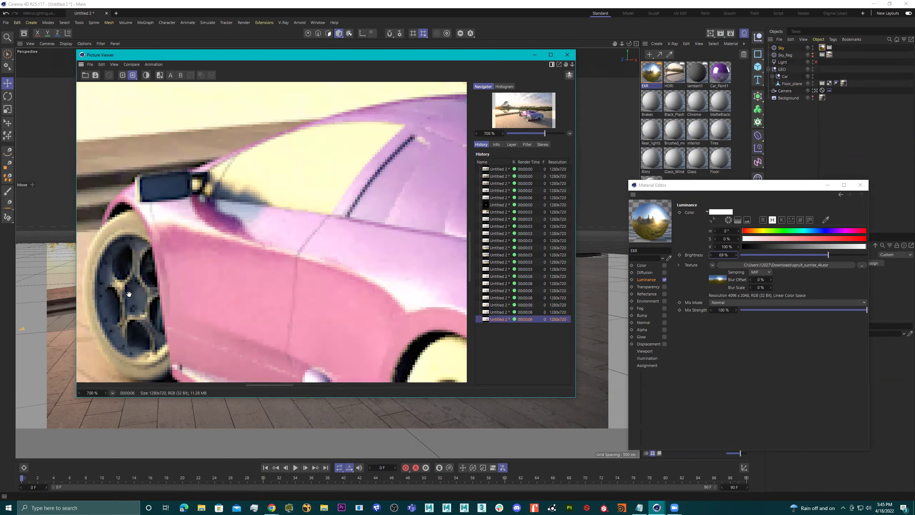
pyautogui.click(496, 312)
pyautogui.click(499, 319)
pyautogui.click(499, 314)
pyautogui.click(499, 320)
pyautogui.click(500, 312)
pyautogui.click(500, 318)
pyautogui.click(501, 313)
pyautogui.scroll(-3, 273, 293)
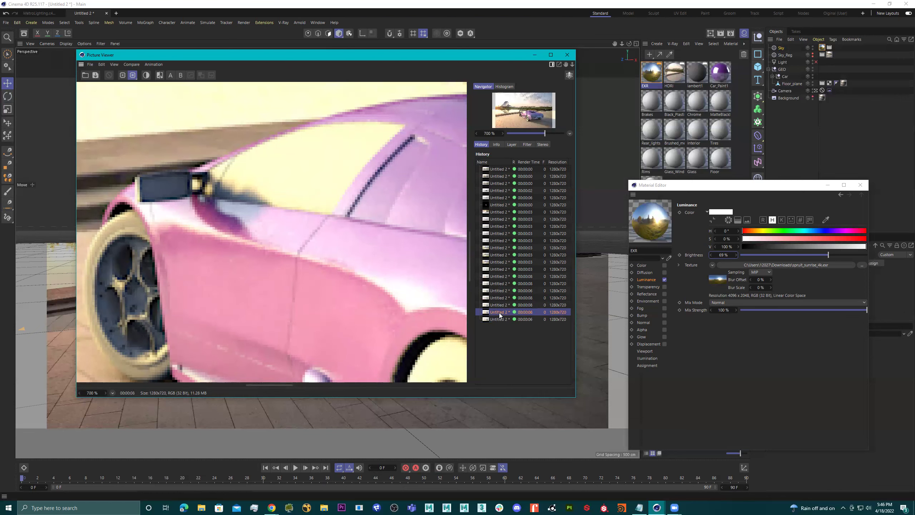
pyautogui.press('Down')
pyautogui.scroll(-6, 283, 285)
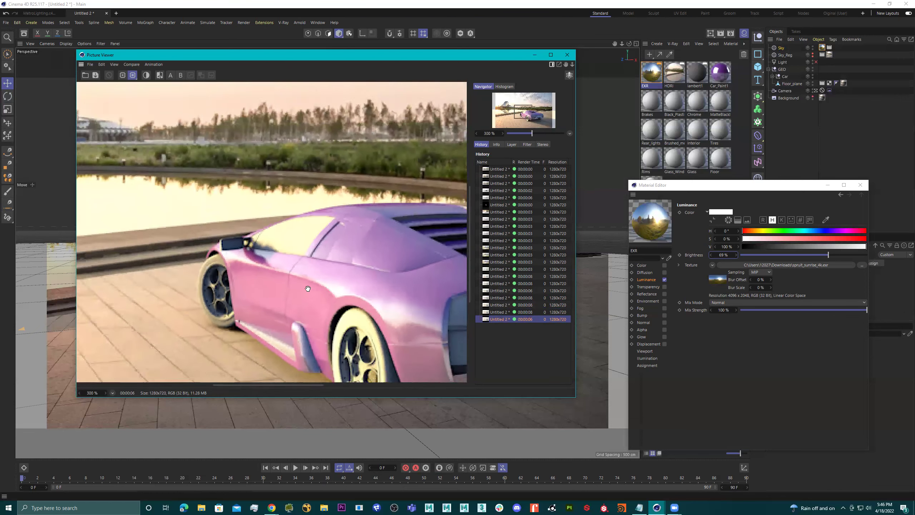
pyautogui.scroll(-3, 360, 295)
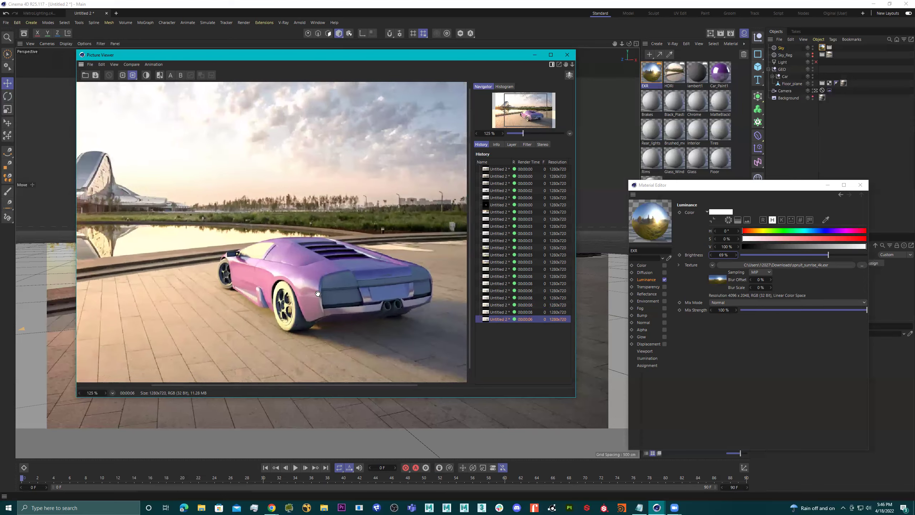
pyautogui.scroll(1, 326, 288)
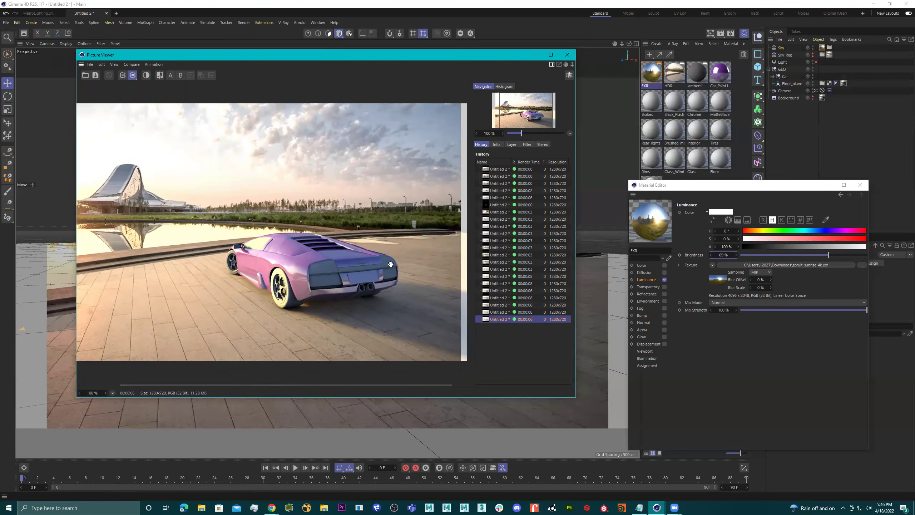
# - Set the EXR sky material's luminance brightness to 53% and render the scene
pyautogui.click(725, 255)
pyautogui.write('53')
pyautogui.press('Return')
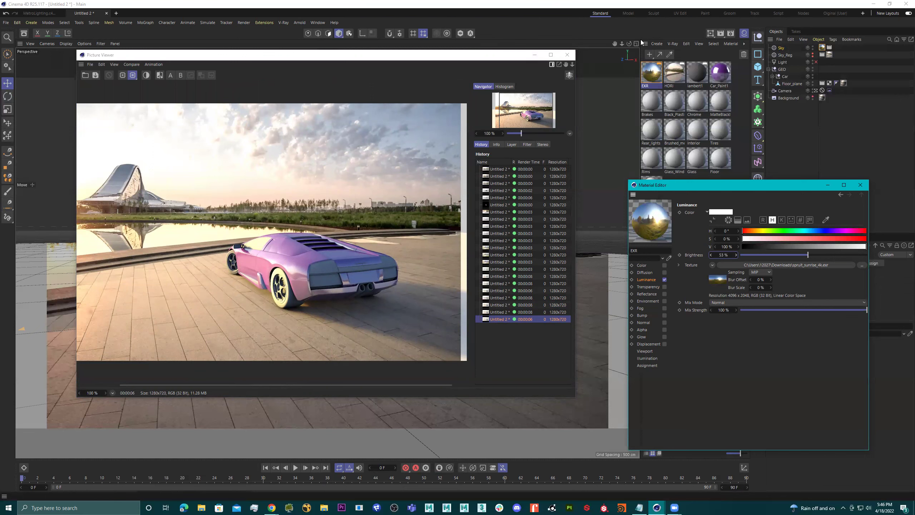
pyautogui.click(712, 34)
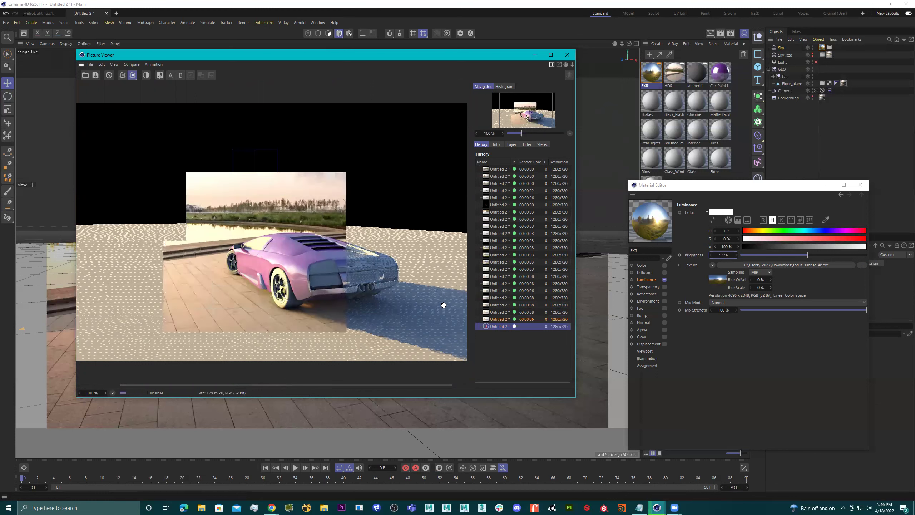
# - Compare the 53% sky brightness render with the 69% one, including a close view of the car
pyautogui.click(500, 320)
pyautogui.click(501, 326)
pyautogui.click(502, 320)
pyautogui.click(502, 327)
pyautogui.click(503, 320)
pyautogui.click(503, 327)
pyautogui.click(503, 319)
pyautogui.click(503, 326)
pyautogui.scroll(1, 330, 311)
pyautogui.click(498, 320)
pyautogui.click(499, 327)
pyautogui.click(499, 319)
pyautogui.click(501, 327)
pyautogui.click(499, 320)
pyautogui.click(500, 326)
pyautogui.click(500, 322)
pyautogui.click(500, 327)
pyautogui.click(501, 322)
pyautogui.click(500, 326)
pyautogui.click(500, 319)
pyautogui.click(500, 327)
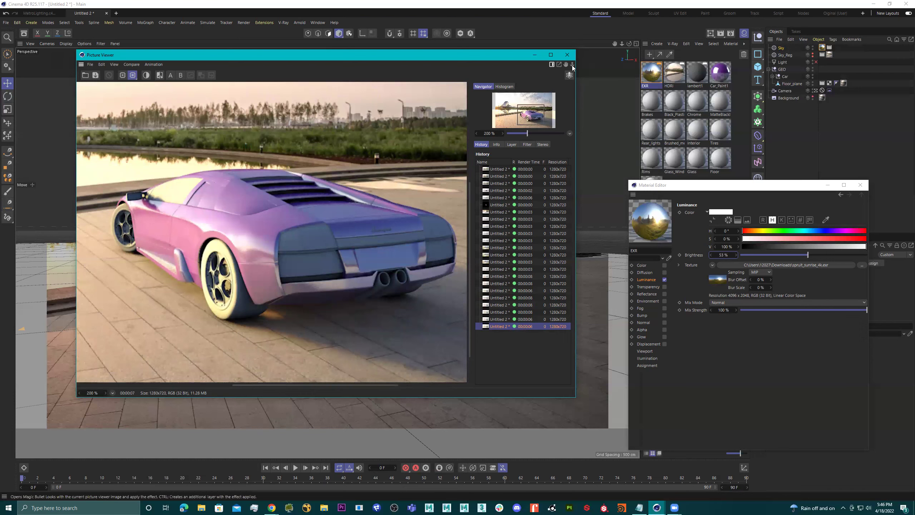
# - Make the Sky object visible to the camera and rotate its heading to -65°
pyautogui.click(568, 55)
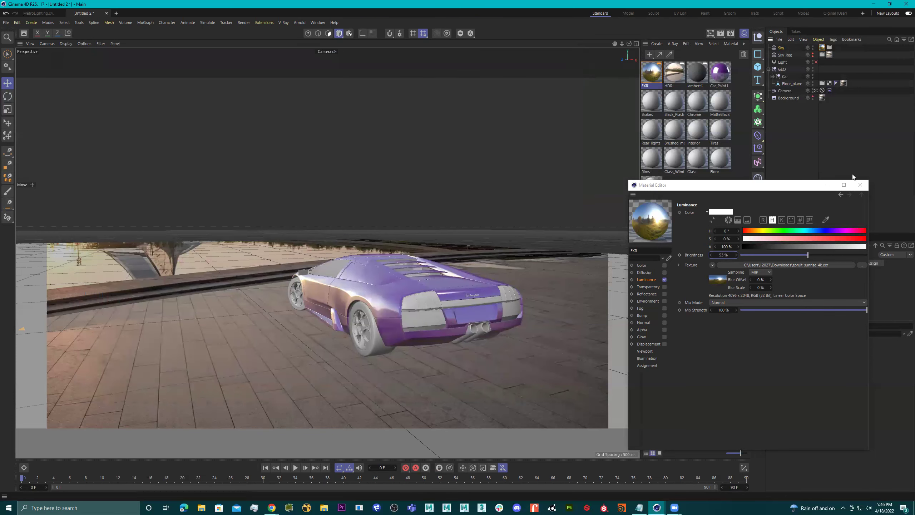
pyautogui.click(861, 184)
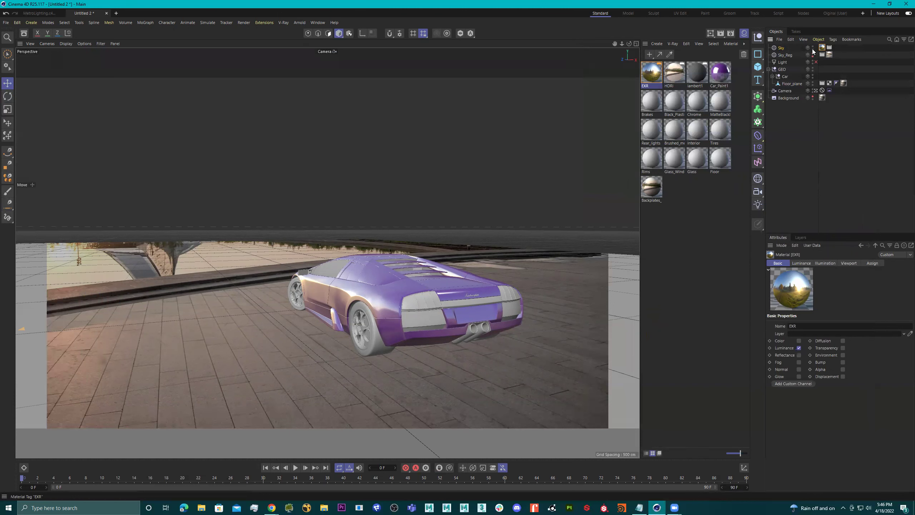
pyautogui.click(829, 48)
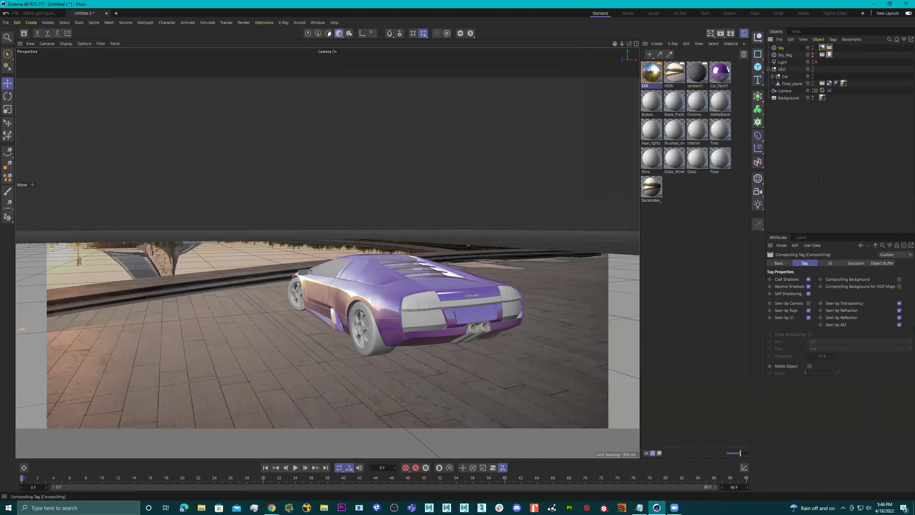
pyautogui.click(809, 304)
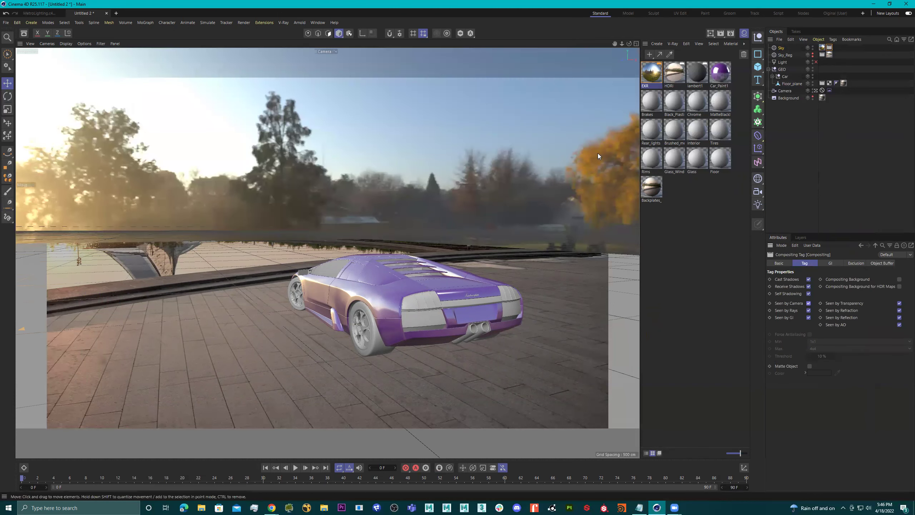
pyautogui.click(826, 199)
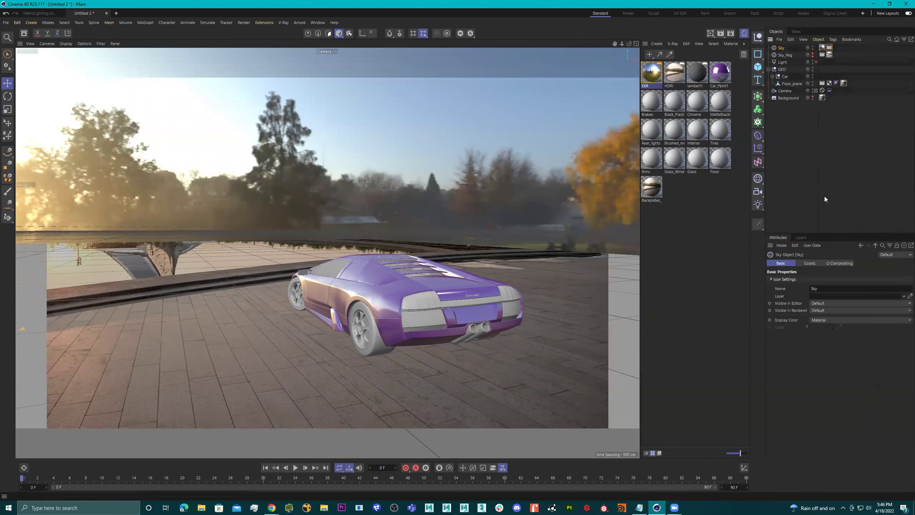
pyautogui.click(810, 263)
pyautogui.moveTo(850, 279)
pyautogui.mouseDown()
pyautogui.moveTo(827, 279)
pyautogui.moveTo(848, 280)
pyautogui.mouseUp()
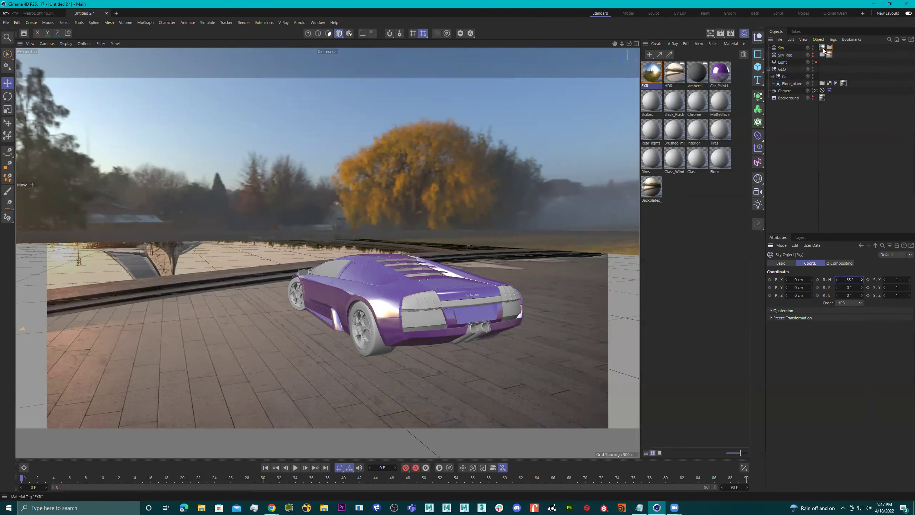
# - Hide the sky from the camera again and render the scene with the Background plate shown
pyautogui.click(830, 48)
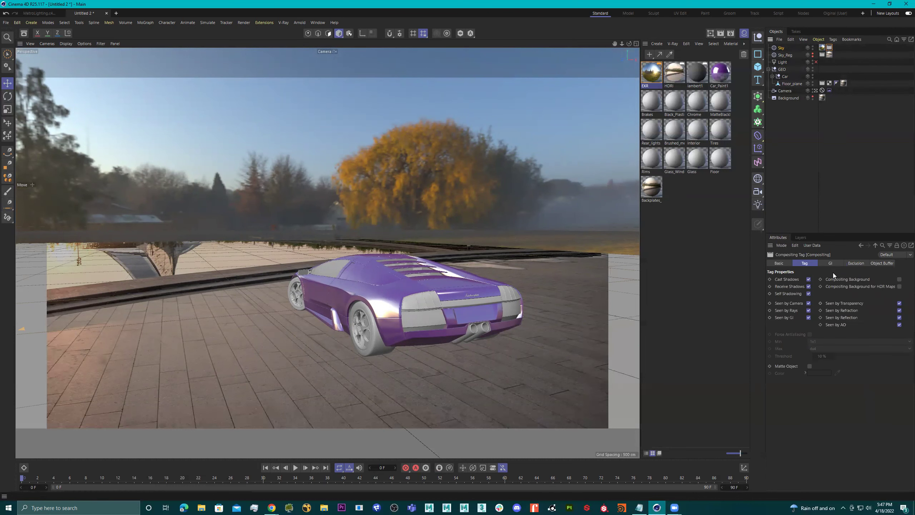
pyautogui.click(809, 303)
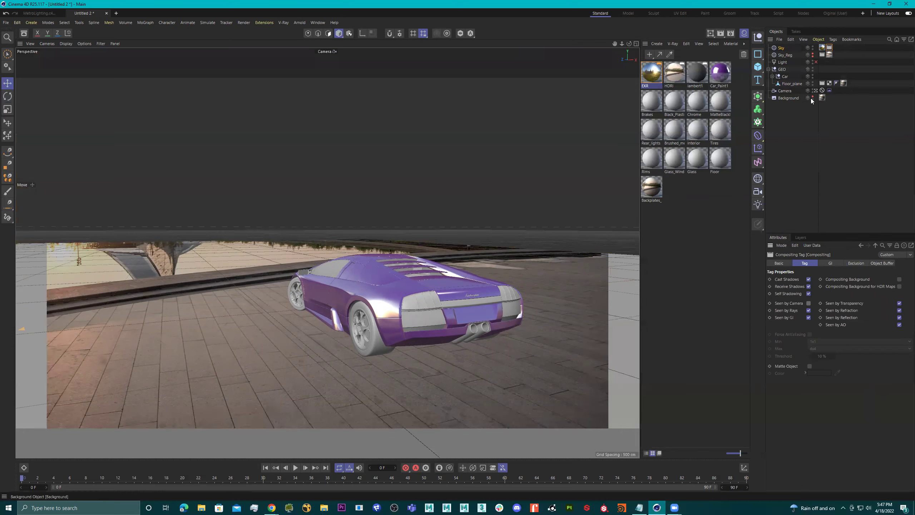
pyautogui.click(721, 33)
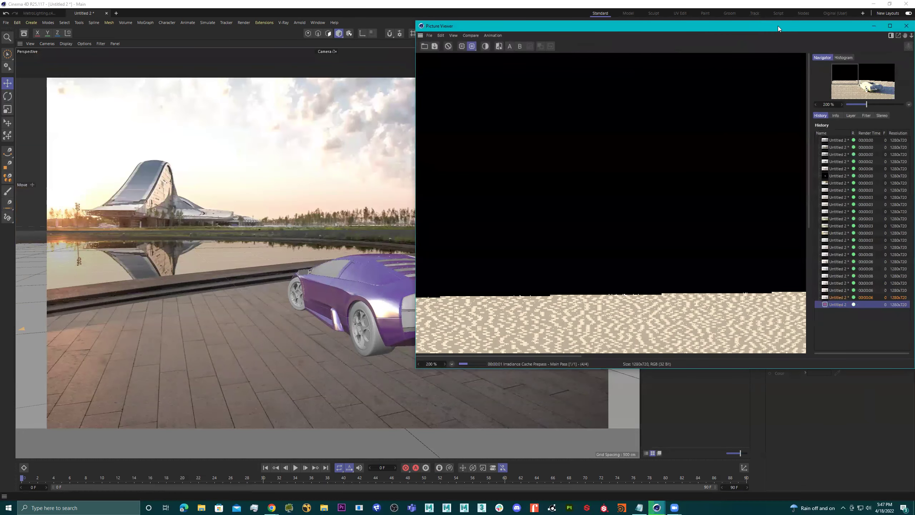
pyautogui.moveTo(775, 29); pyautogui.dragTo(524, 25)
pyautogui.scroll(-2, 517, 188)
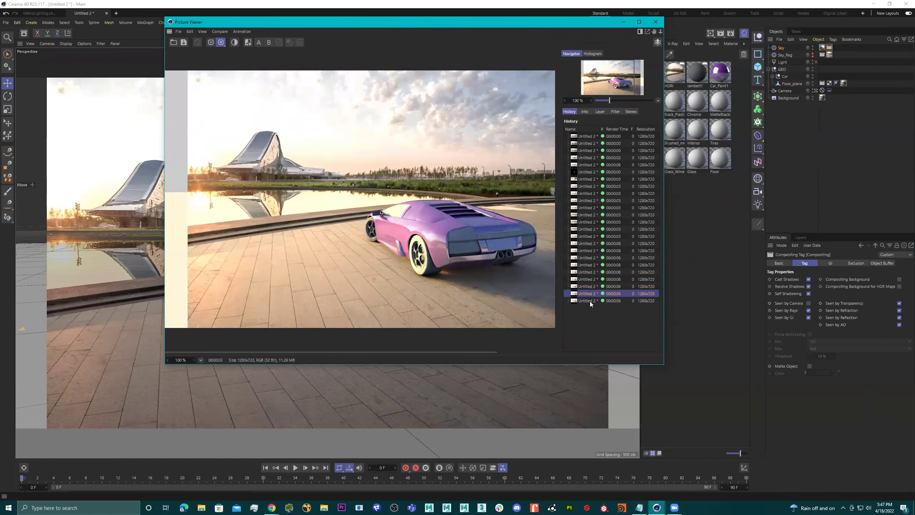
# - Compare the rotated-sky render with the earlier renders at different sky brightnesses
pyautogui.press('Up')
pyautogui.press('Down')
pyautogui.press('Up')
pyautogui.click(590, 288)
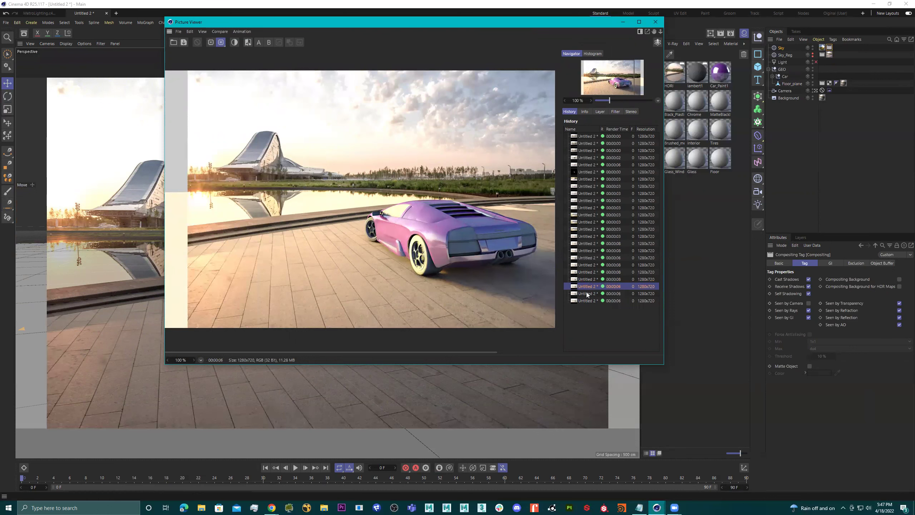
pyautogui.click(590, 280)
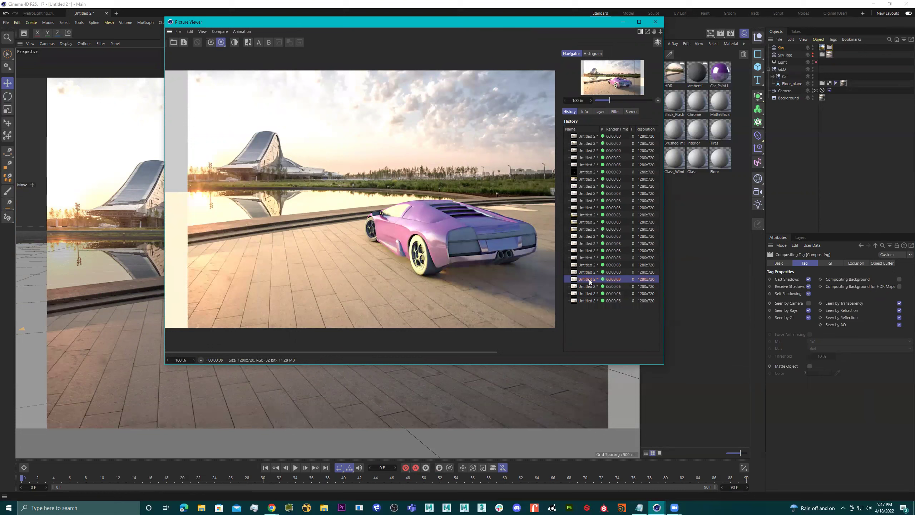
pyautogui.click(590, 287)
pyautogui.click(589, 294)
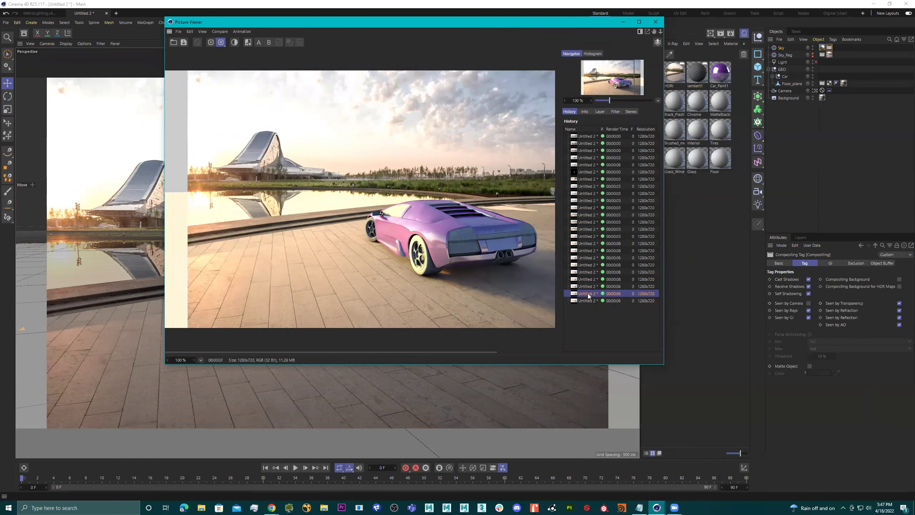
pyautogui.click(590, 300)
pyautogui.click(589, 293)
pyautogui.click(589, 299)
pyautogui.click(590, 295)
pyautogui.click(590, 299)
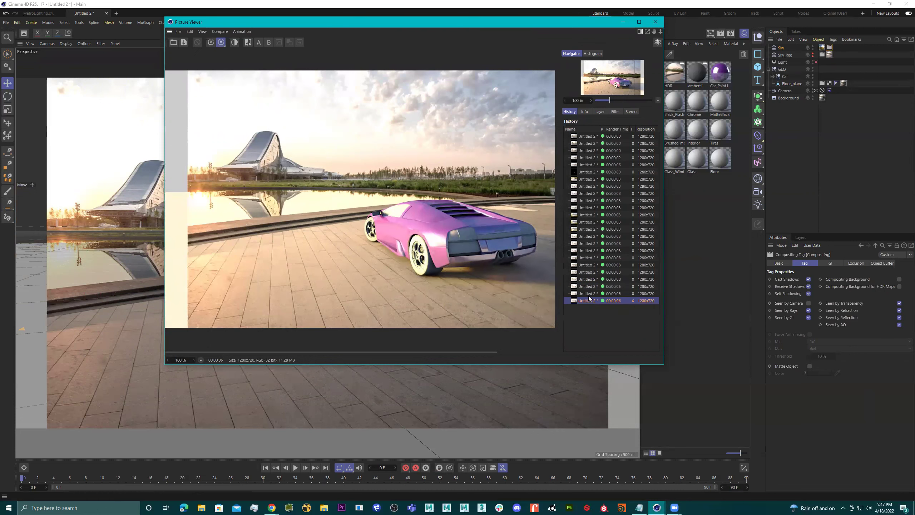
pyautogui.click(589, 294)
pyautogui.scroll(-2, 372, 251)
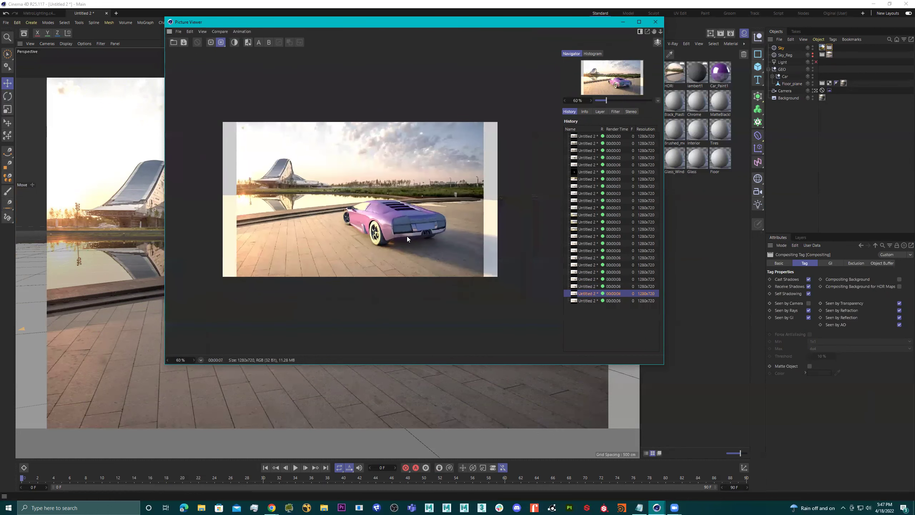
pyautogui.scroll(1, 408, 238)
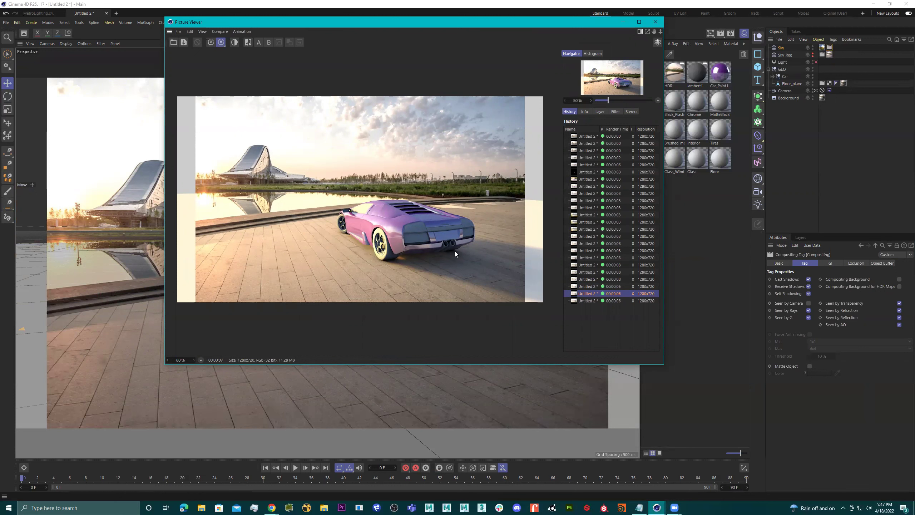
# - Compare the car's color and shadow in the rotated-sky render with the 53% render before rotation
pyautogui.click(591, 303)
pyautogui.click(588, 292)
pyautogui.press('Down')
pyautogui.click(588, 286)
pyautogui.click(588, 294)
pyautogui.click(589, 300)
pyautogui.click(589, 292)
pyautogui.click(589, 300)
pyautogui.click(589, 294)
pyautogui.click(590, 299)
pyautogui.click(589, 294)
pyautogui.click(589, 301)
pyautogui.click(590, 294)
pyautogui.click(592, 300)
pyautogui.click(594, 295)
pyautogui.click(589, 300)
pyautogui.click(589, 293)
# - Examine the car's body reflections close up and in full frame in the renders before and after sky rotation
pyautogui.scroll(4, 400, 229)
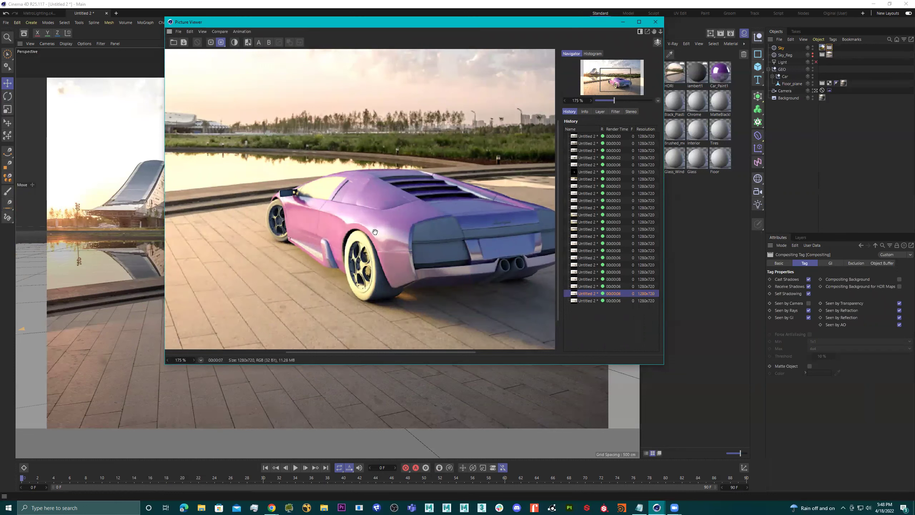
pyautogui.click(582, 301)
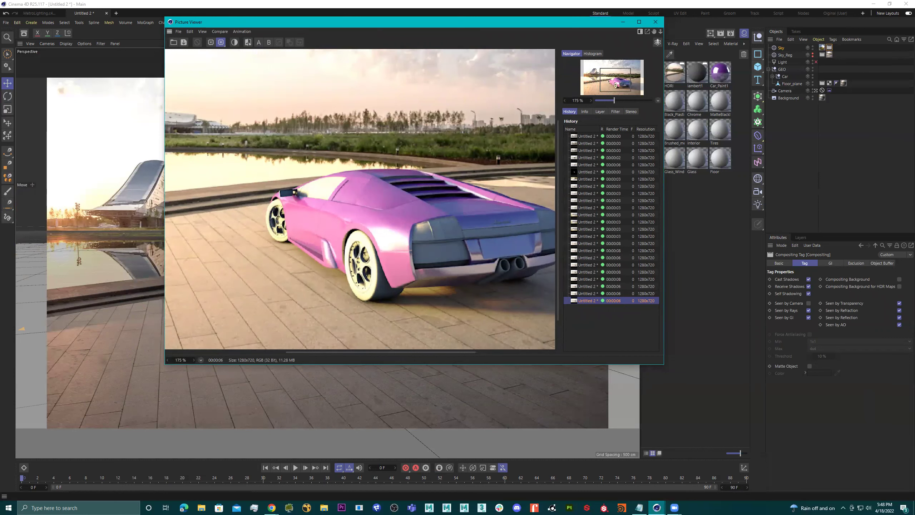
pyautogui.scroll(-5, 431, 204)
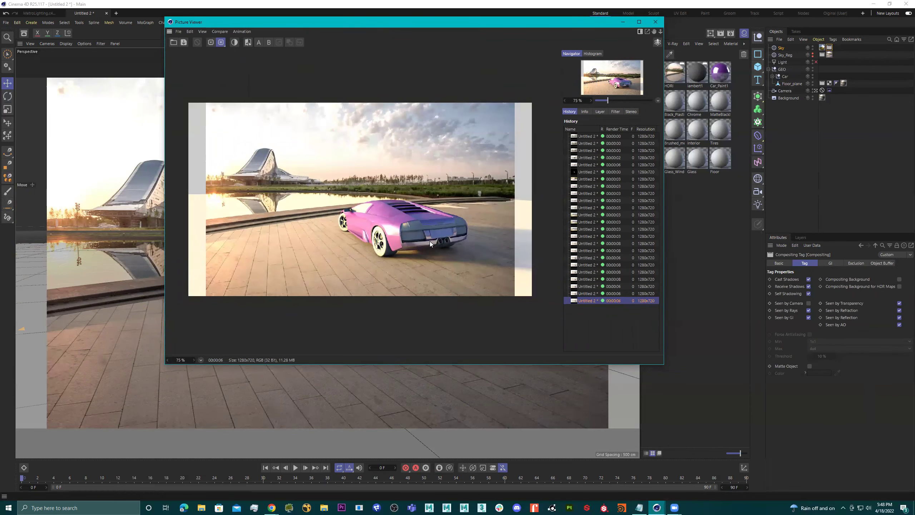
pyautogui.scroll(1, 413, 248)
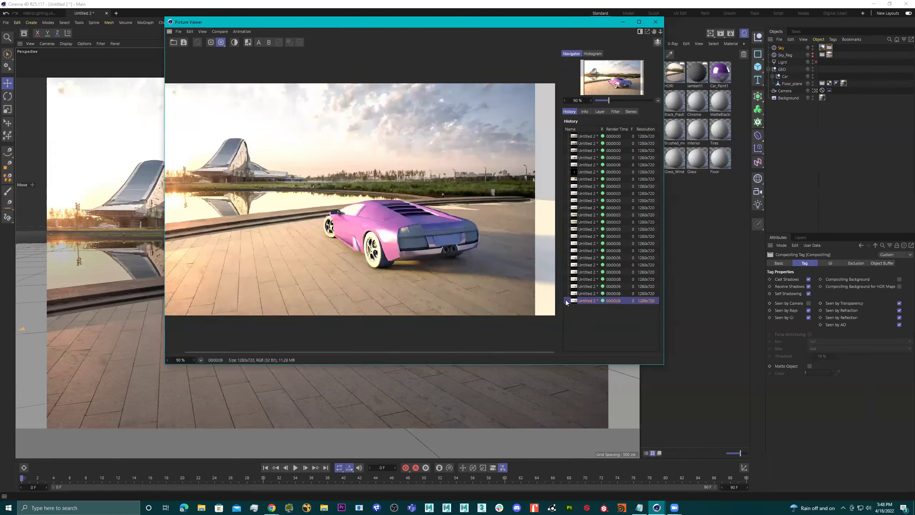
pyautogui.click(586, 293)
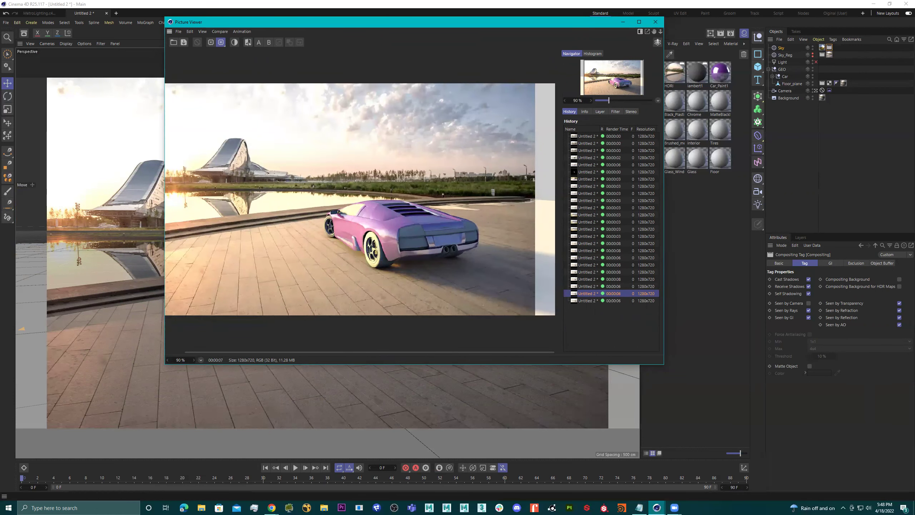